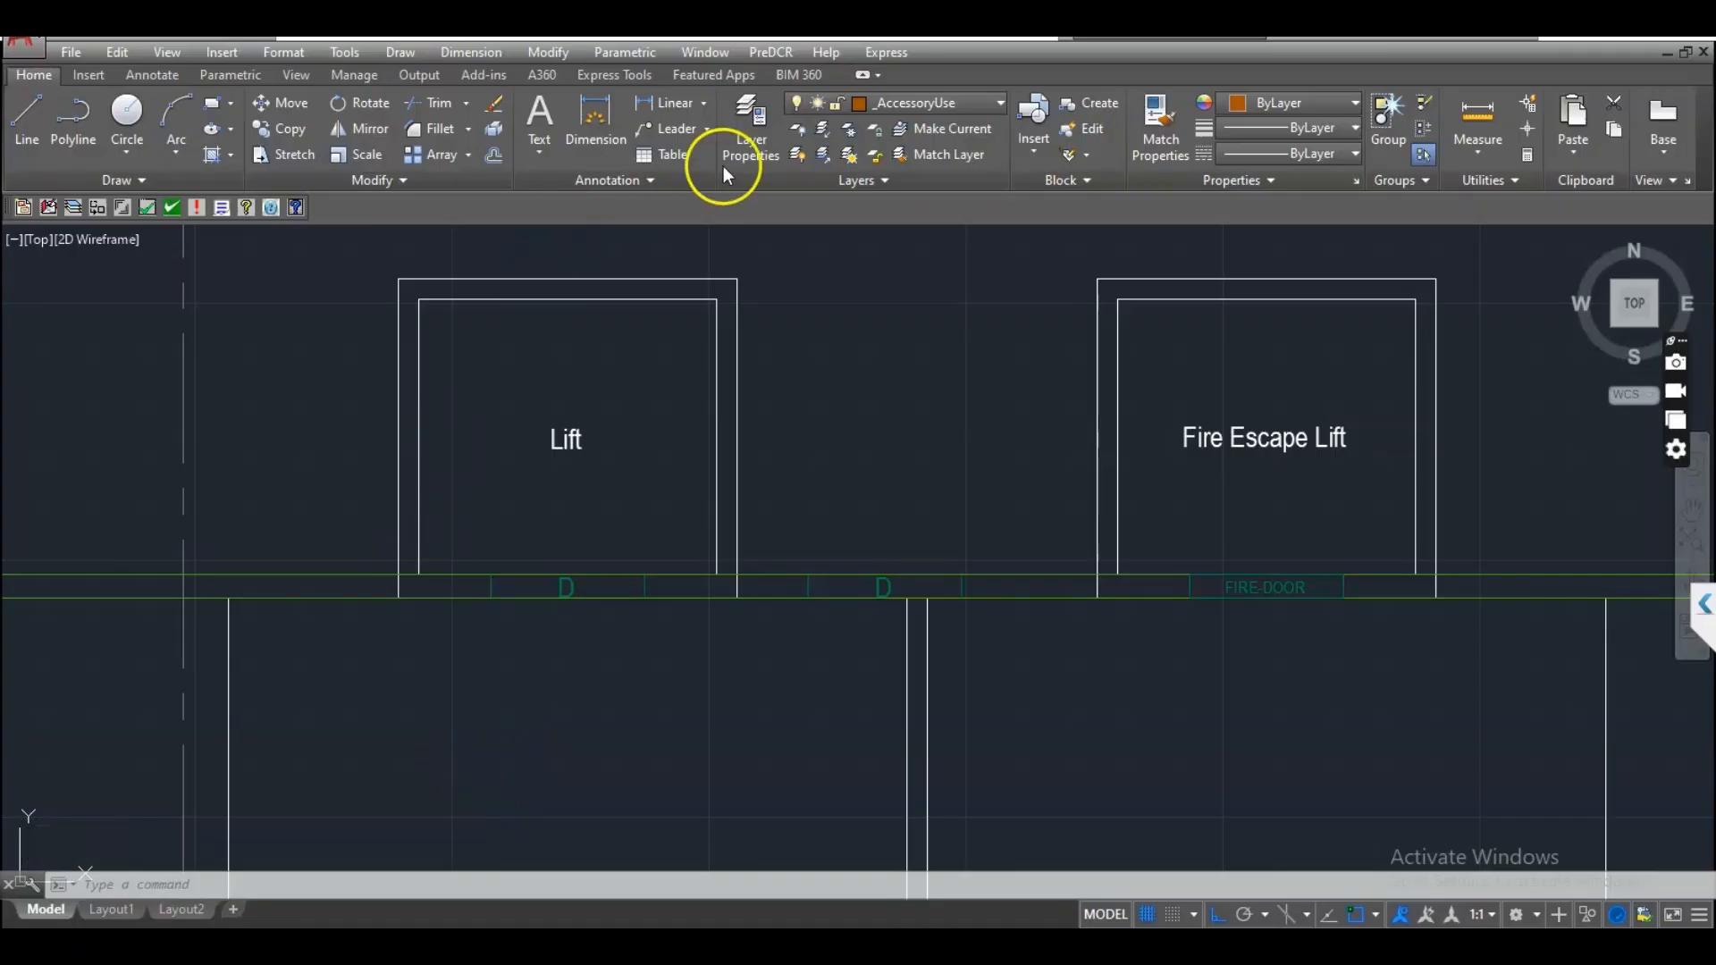
- Make _Lift the current layer and draw a rectangle over the Lift shaft's inner outline on the plan showing the FIRE-DOOR label
{"action": "left_click", "coordinate": [856, 453]}
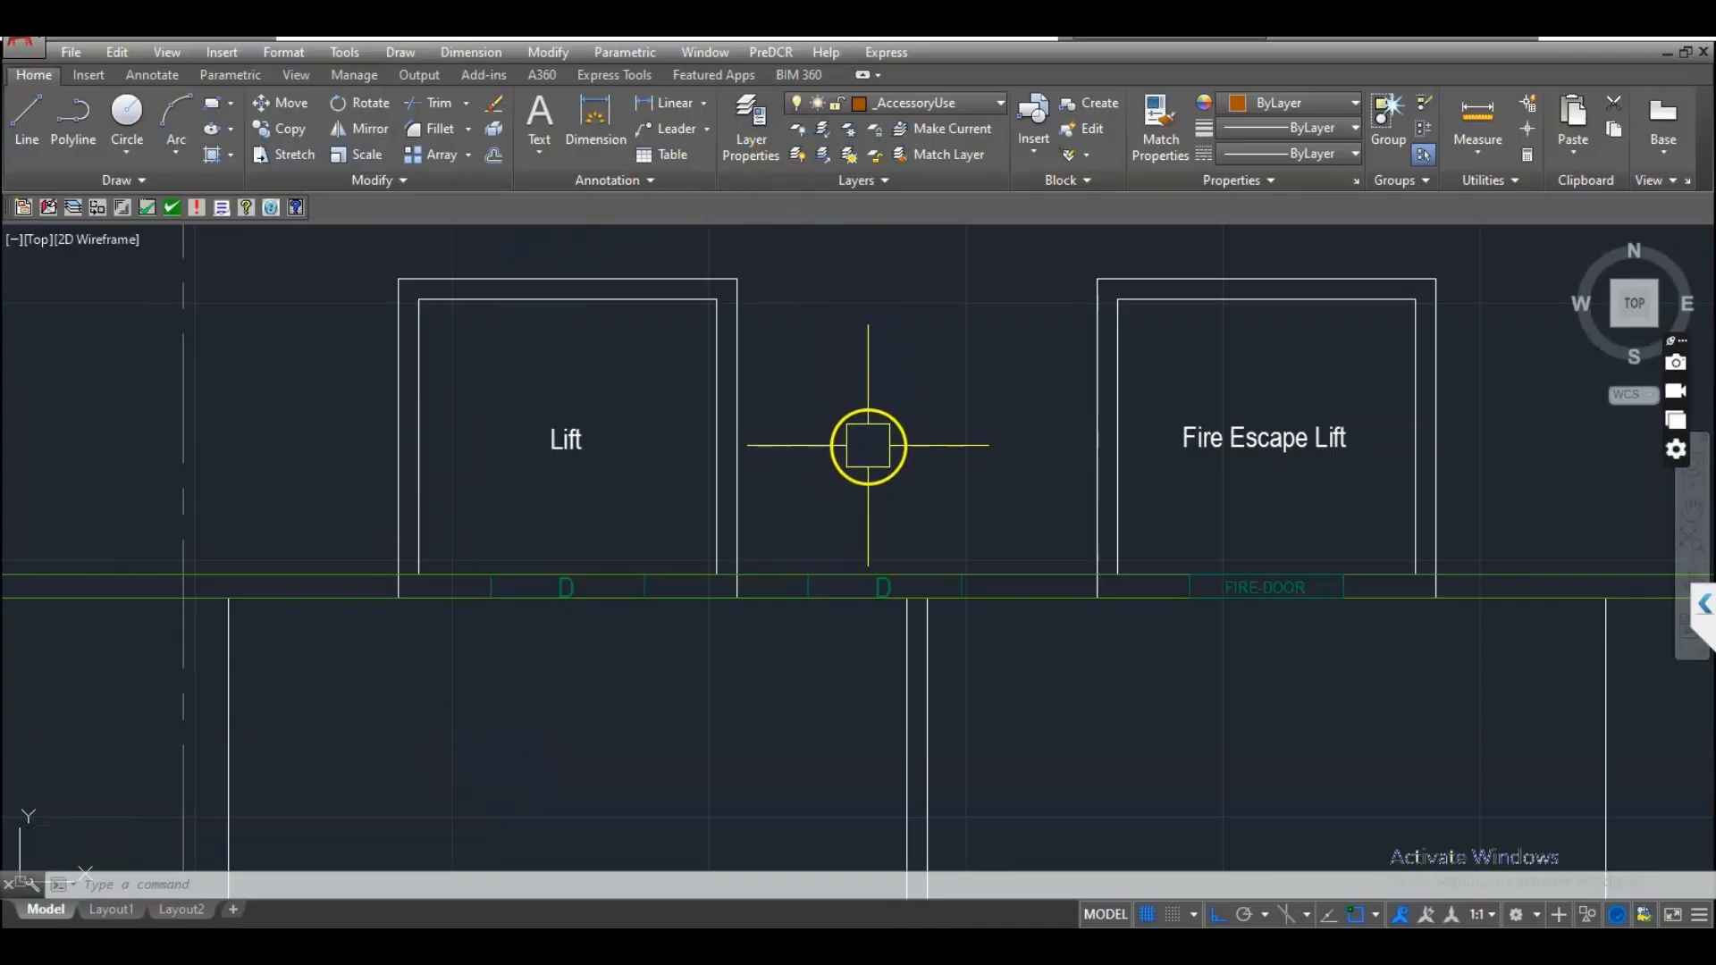
{"action": "left_click", "coordinate": [998, 103]}
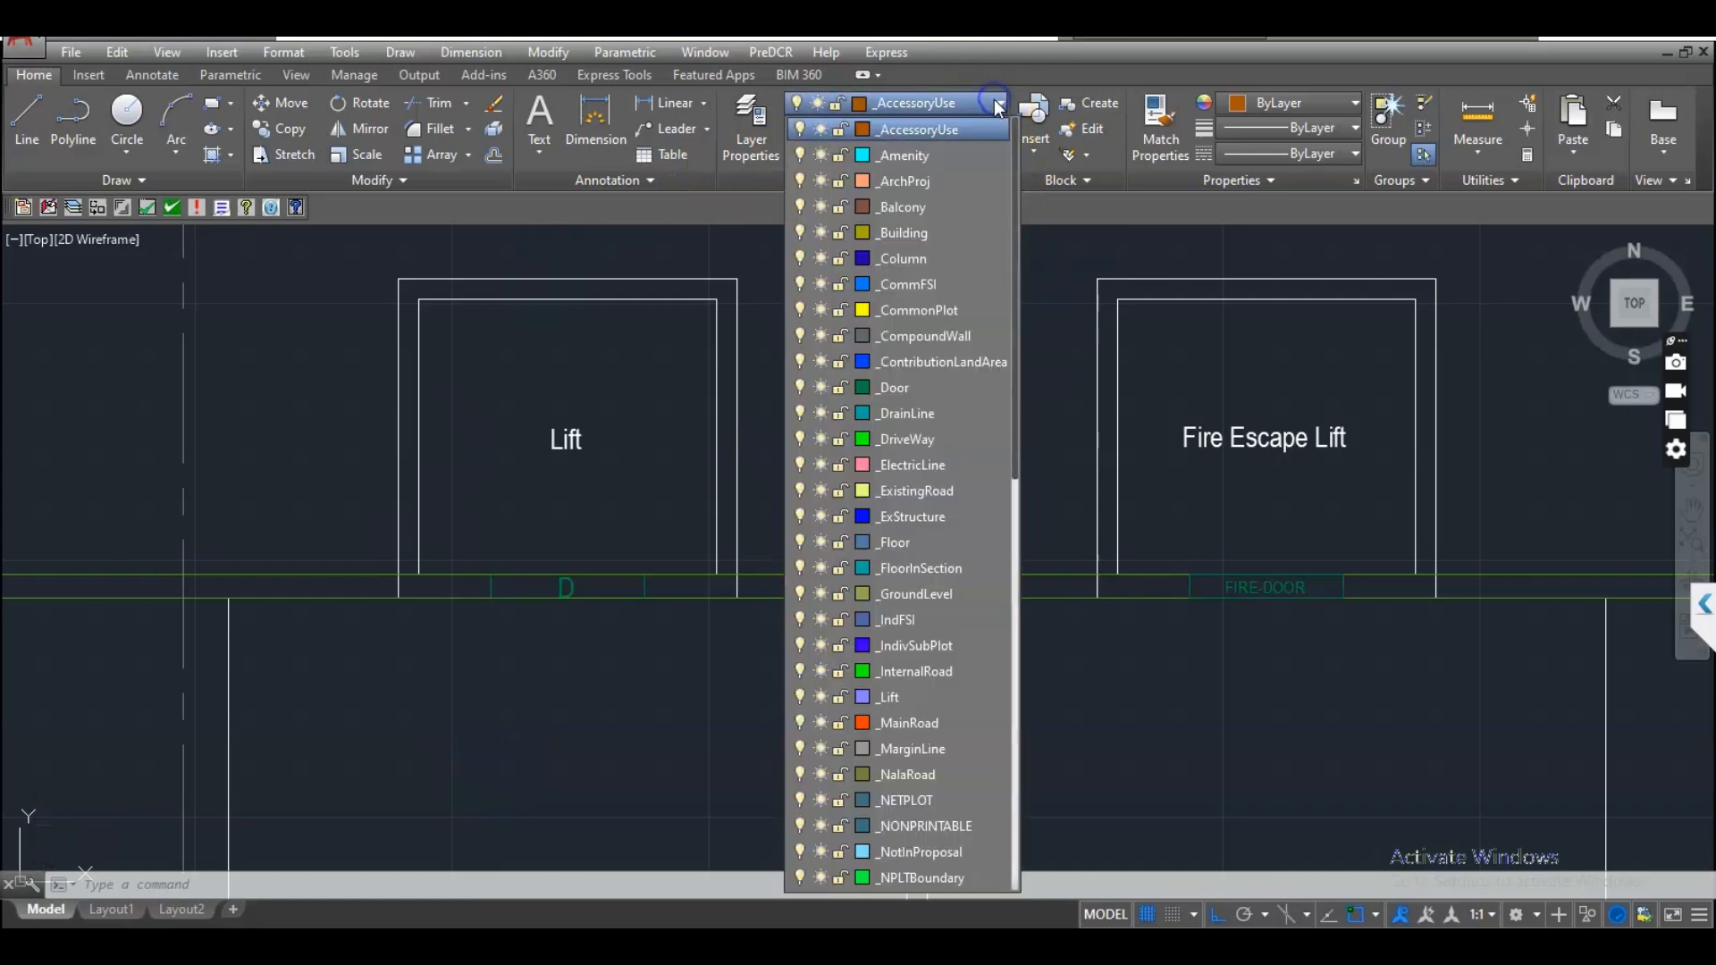
{"action": "left_click", "coordinate": [894, 696]}
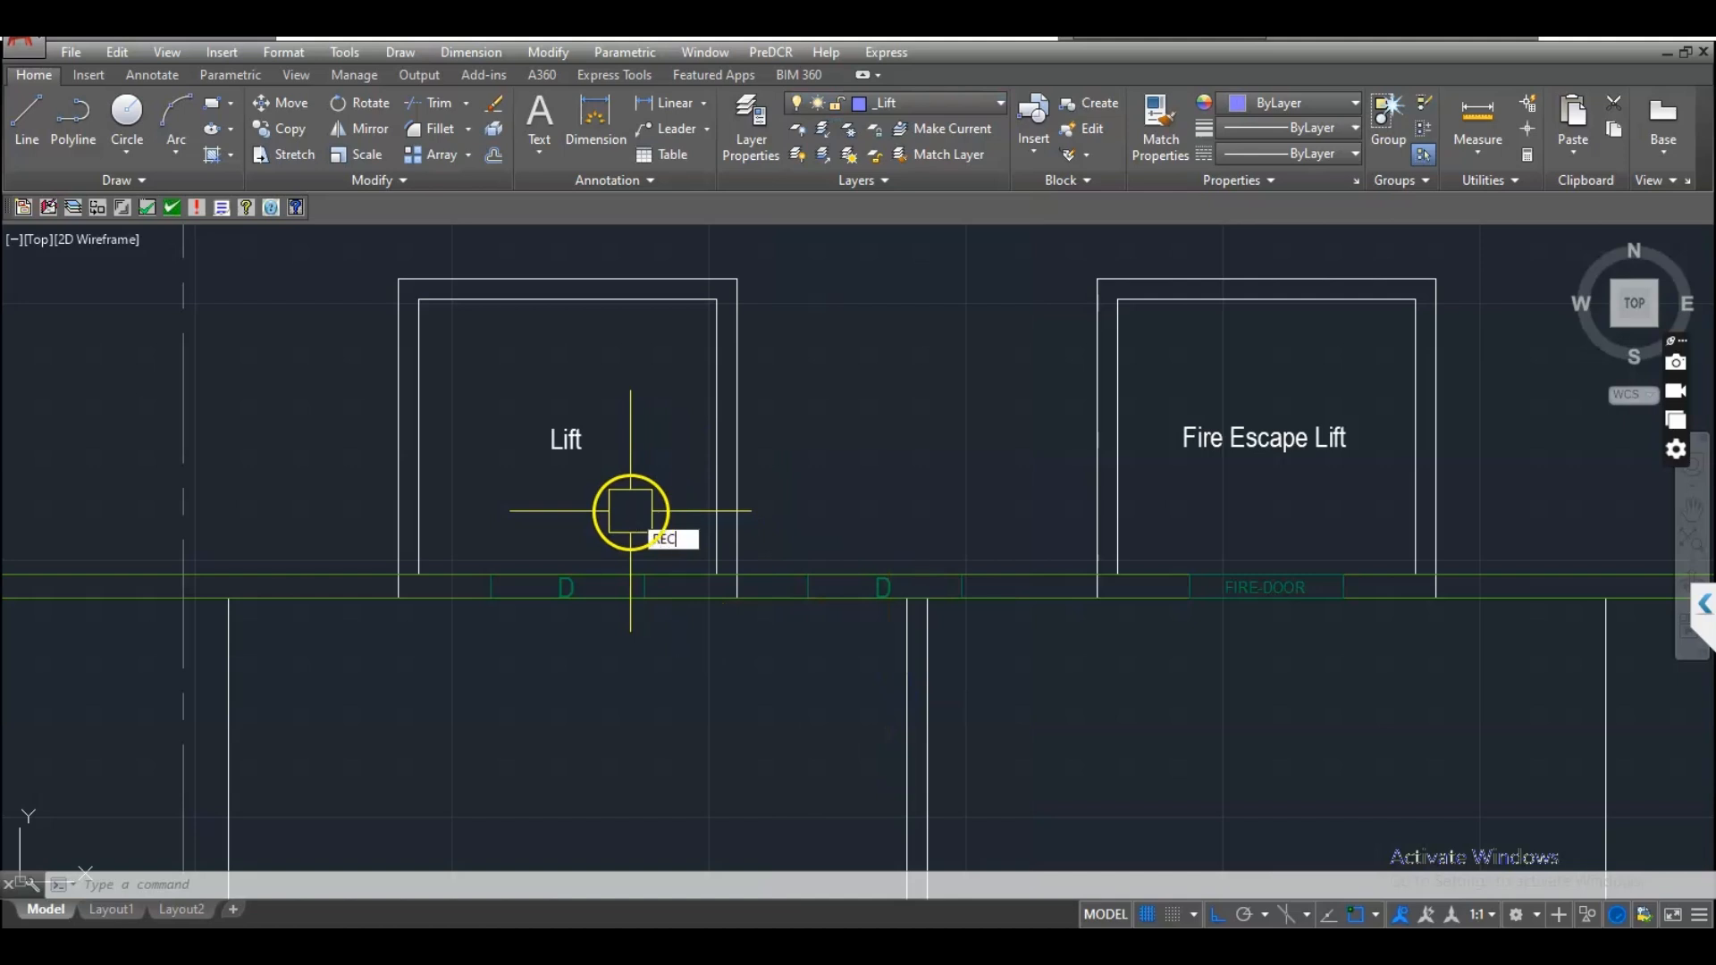
{"action": "key", "text": "Return"}
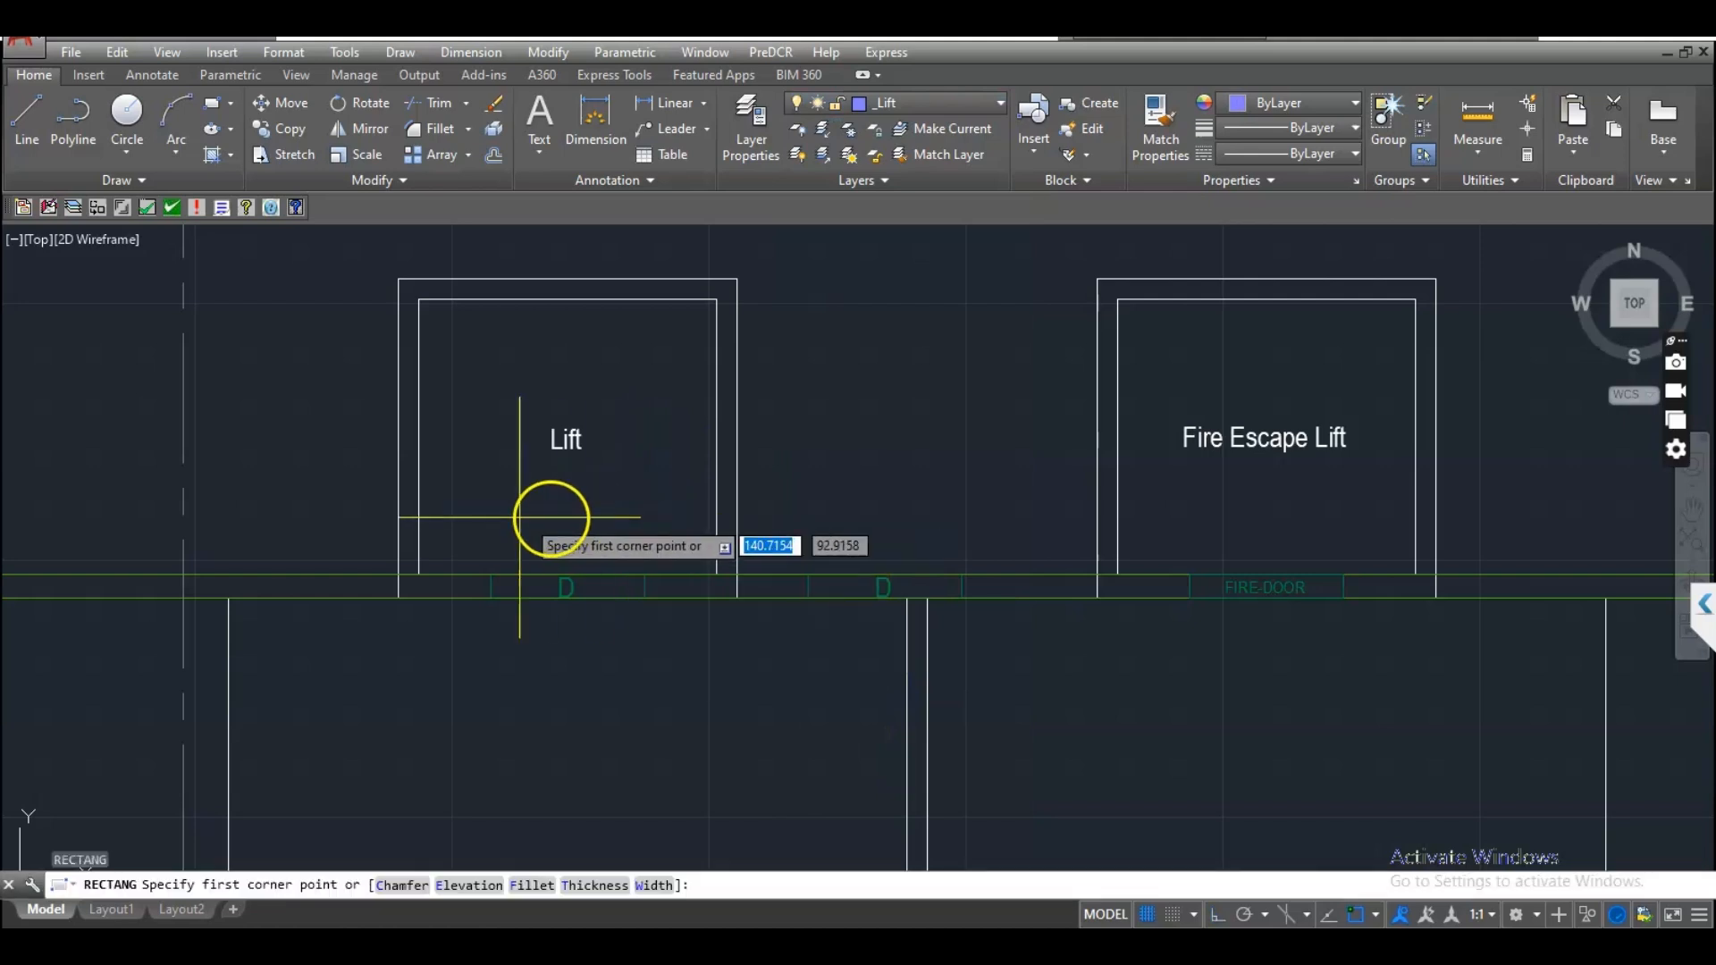
{"action": "left_click", "coordinate": [418, 573]}
{"action": "left_click", "coordinate": [718, 302]}
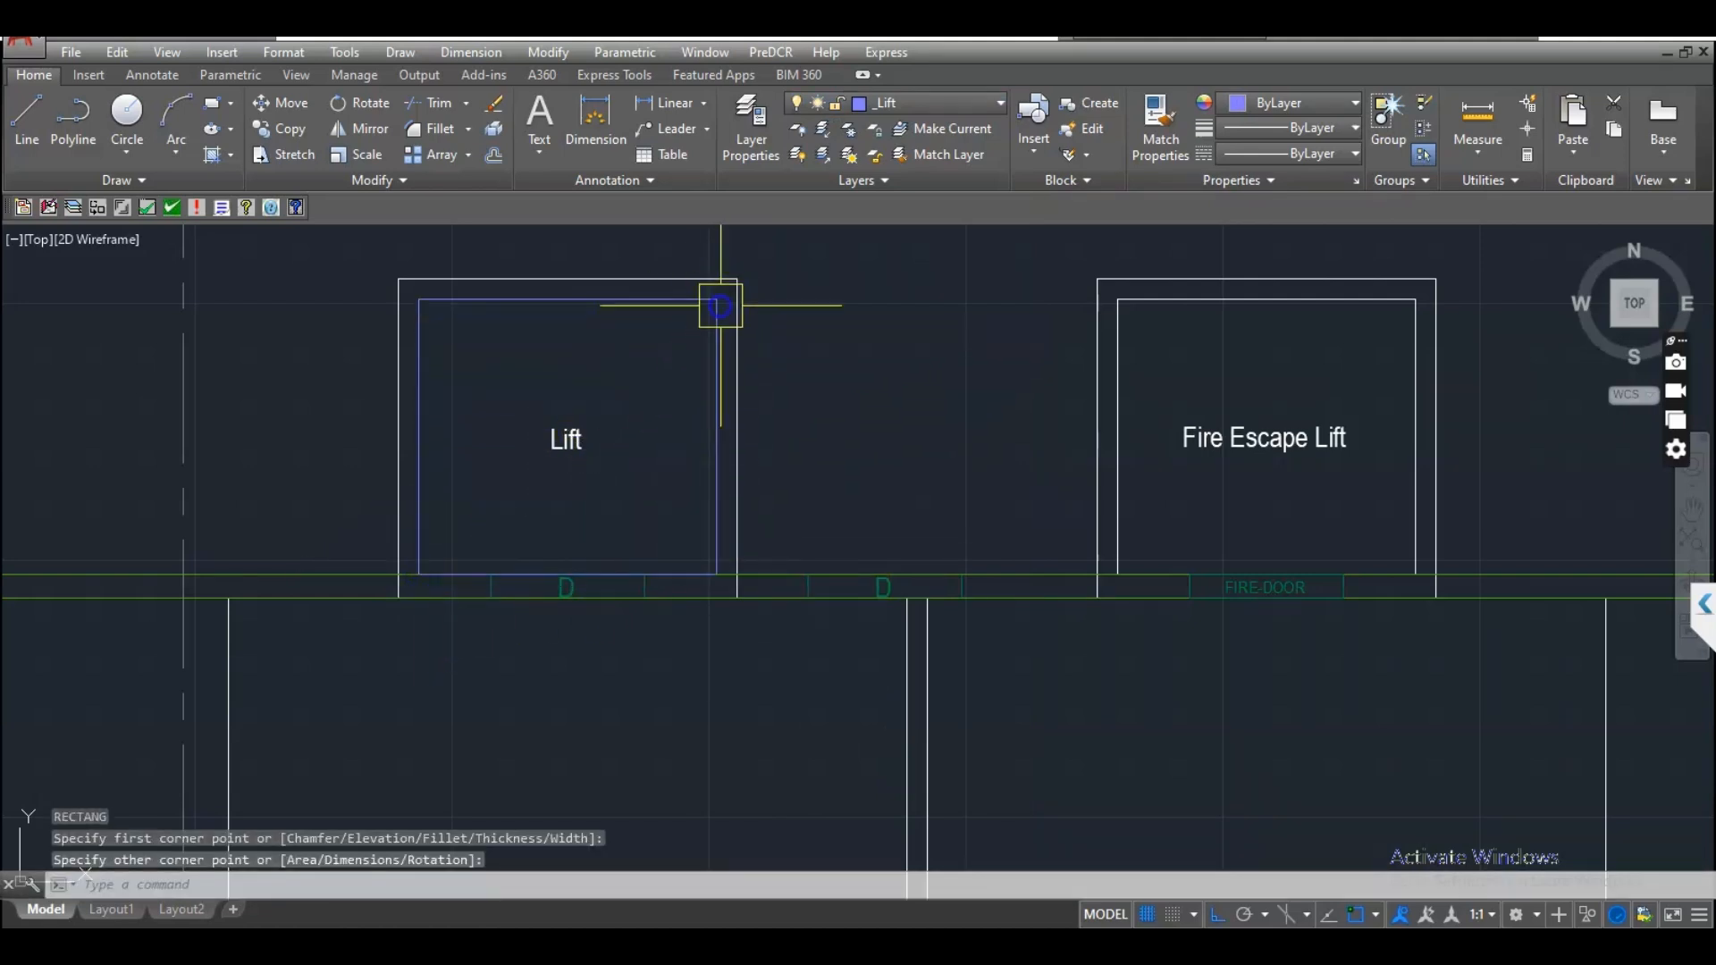
{"action": "key", "text": "Escape"}
{"action": "left_click", "coordinate": [717, 368]}
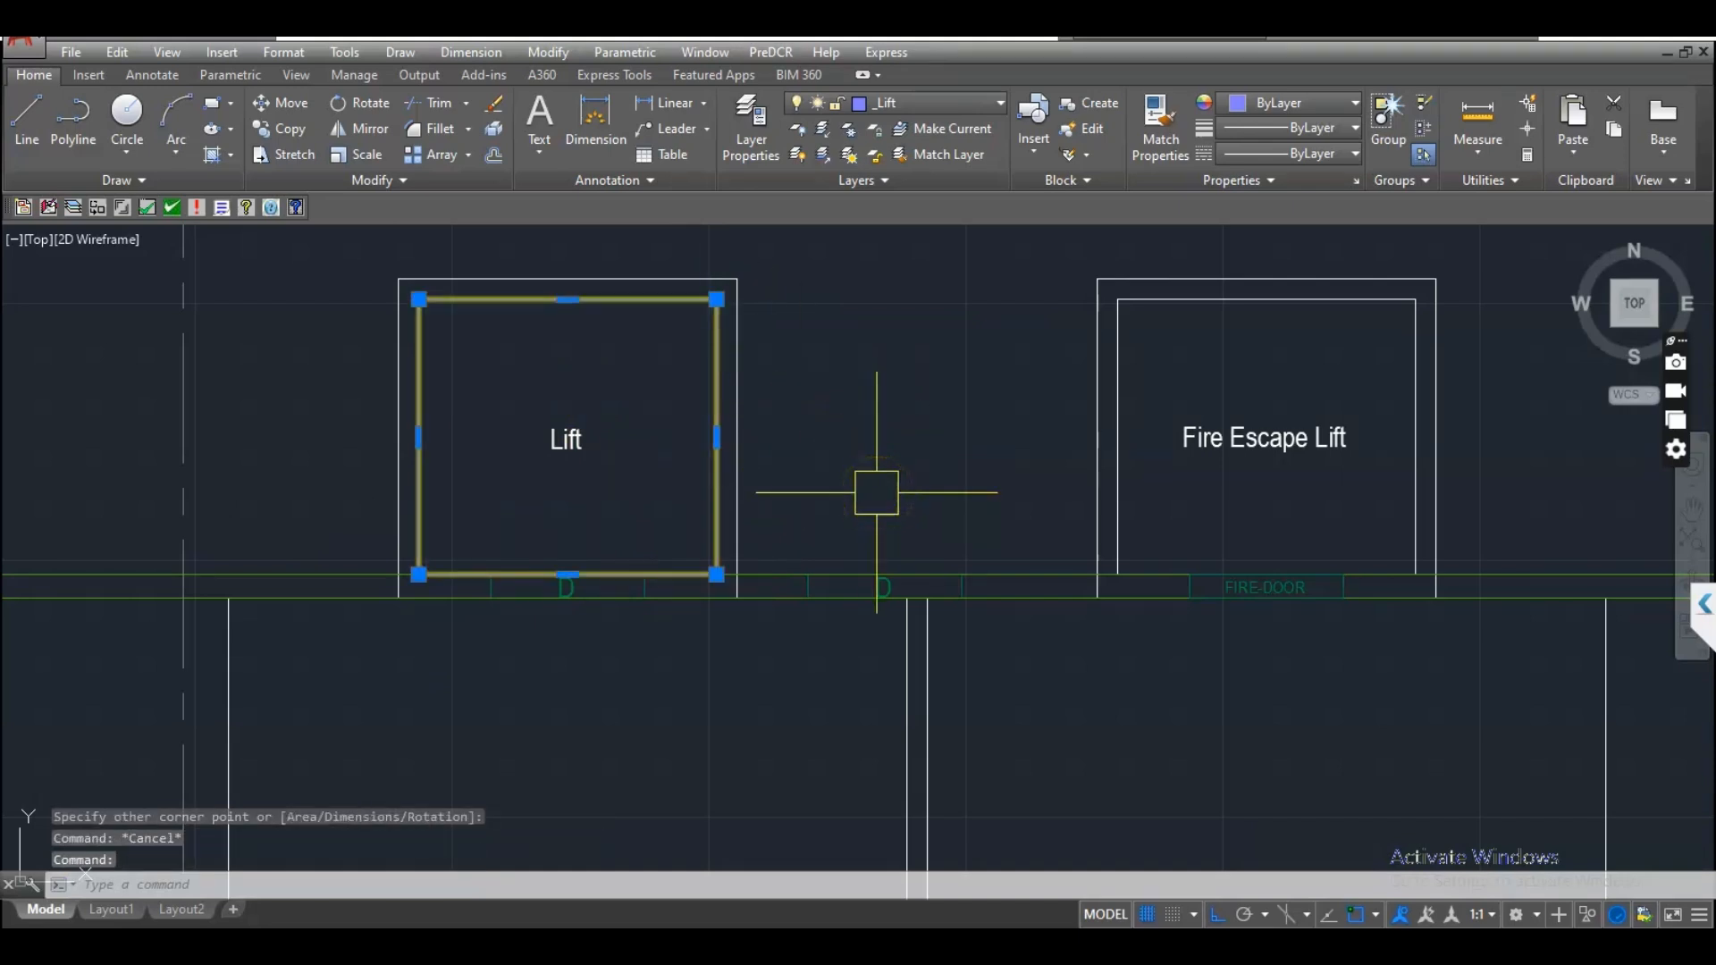
{"action": "key", "text": "Escape"}
- Draw a rectangle over the Lift shaft's inner outline on the adjacent floor plan, beside the GAP1 label
{"action": "scroll", "coordinate": [759, 451], "scroll_direction": "down", "scroll_amount": 5}
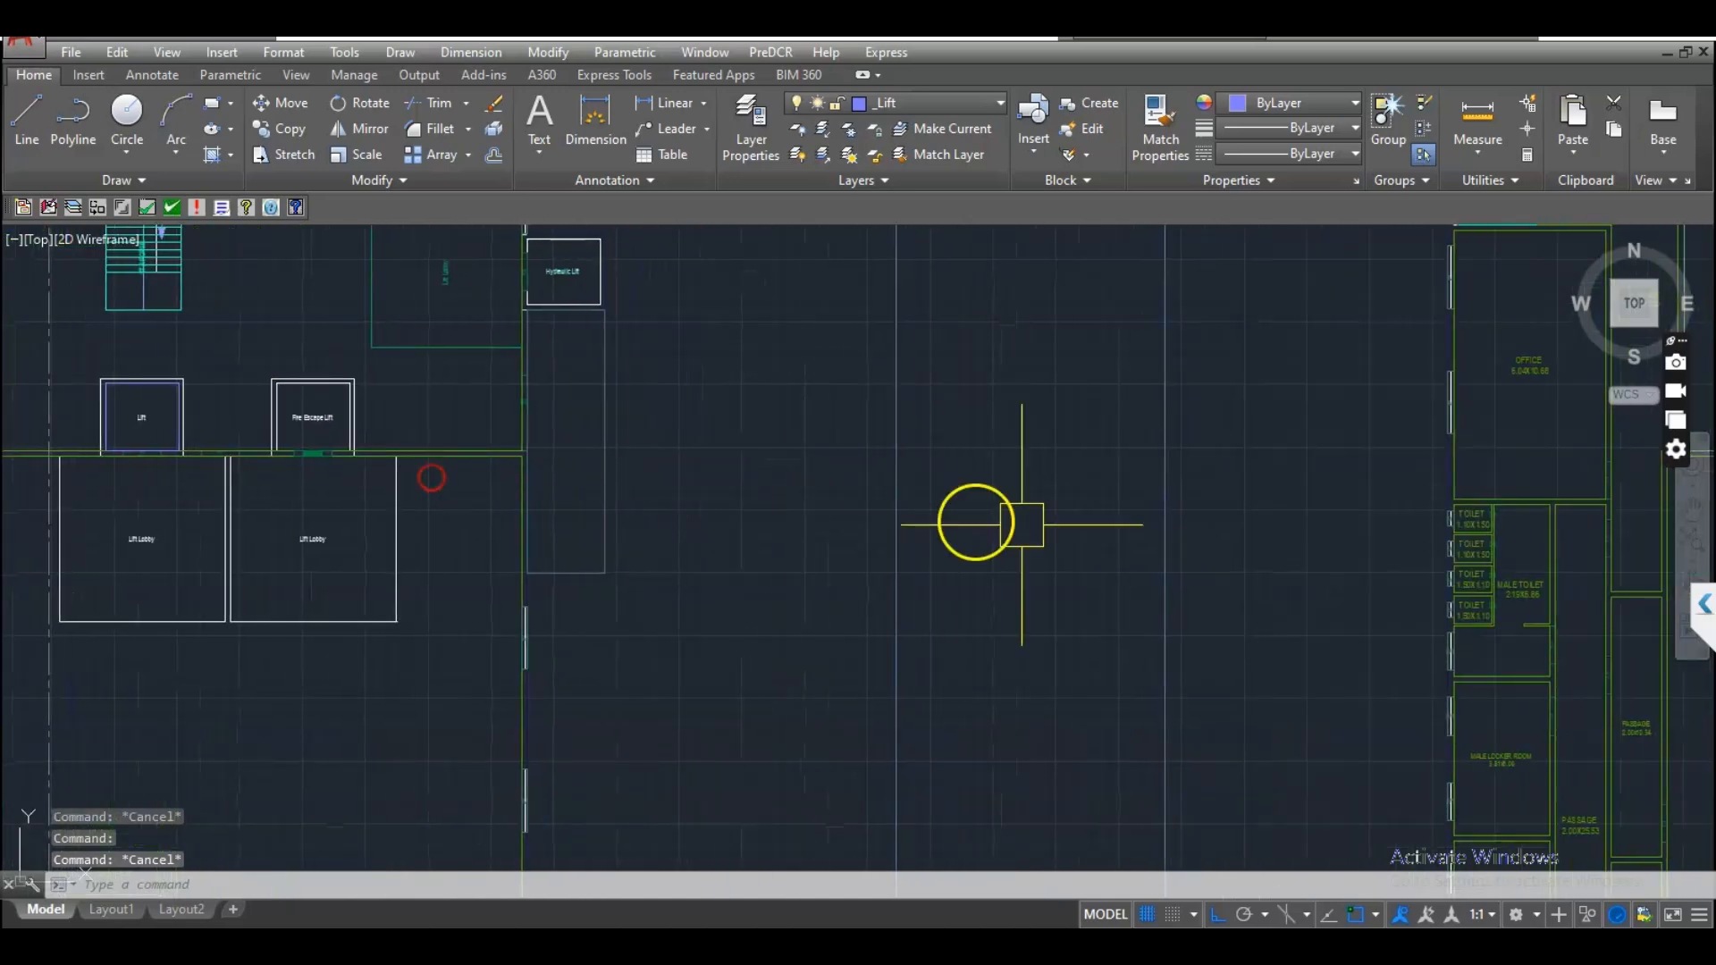
{"action": "middle_click_drag", "start_coordinate": [1022, 525], "coordinate": [384, 525]}
{"action": "scroll", "coordinate": [529, 441], "scroll_direction": "down", "scroll_amount": 3}
{"action": "scroll", "coordinate": [935, 421], "scroll_direction": "up", "scroll_amount": 5}
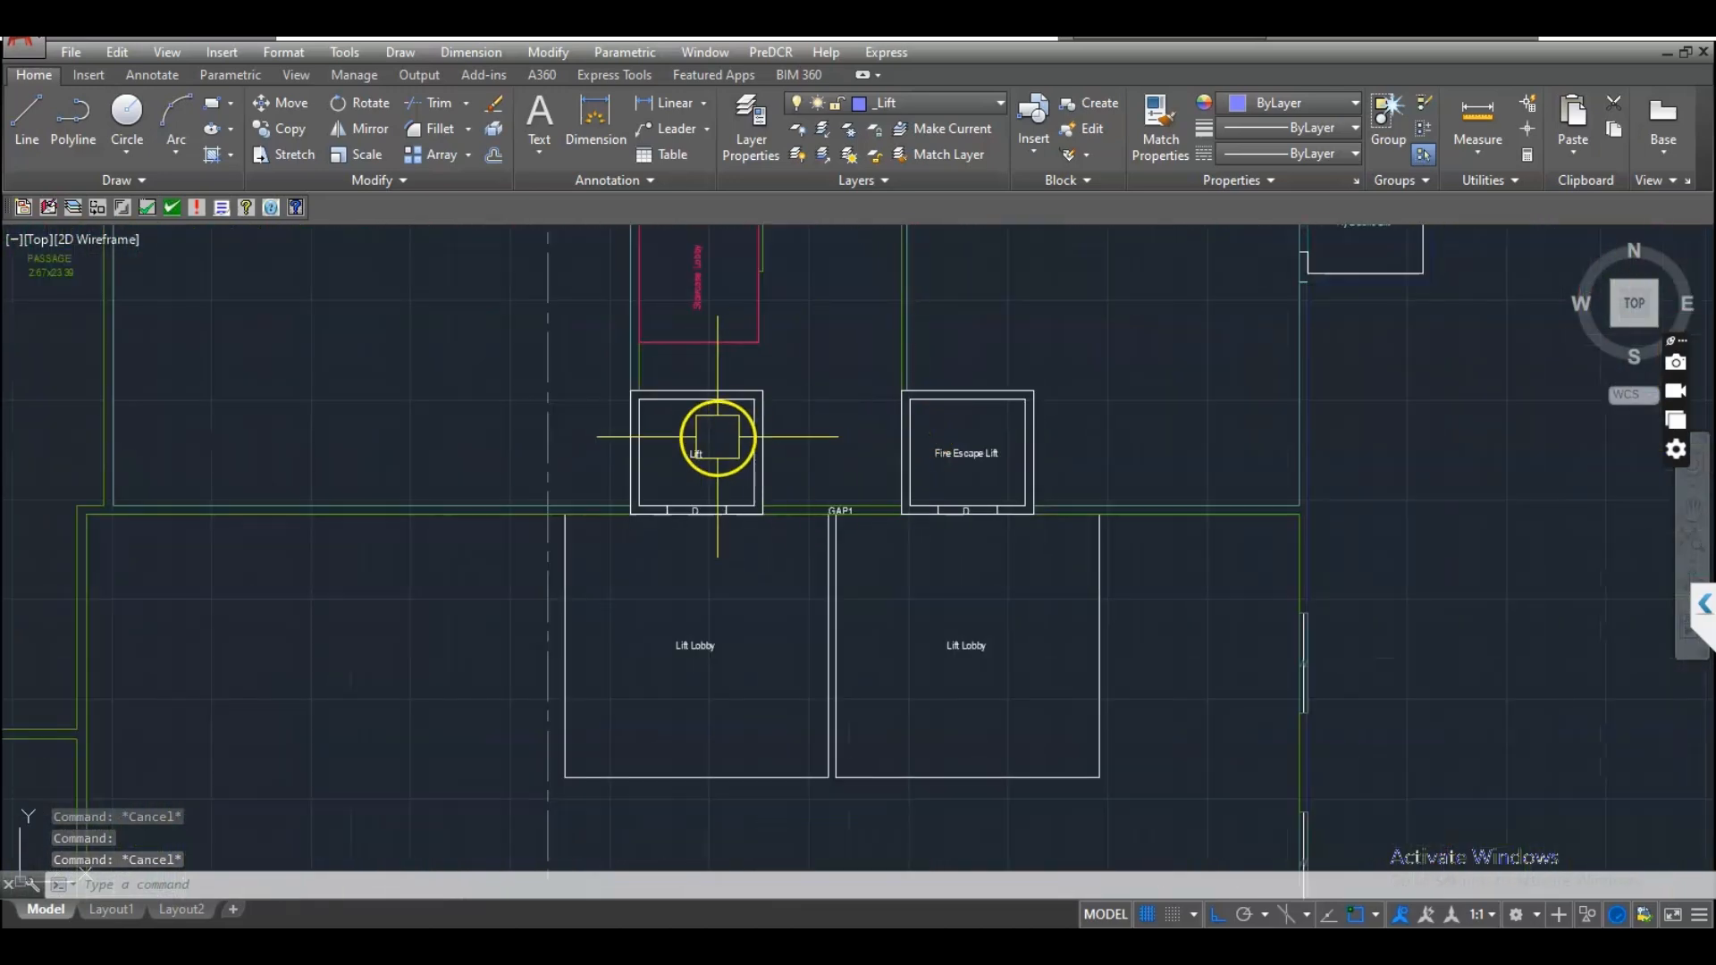
{"action": "scroll", "coordinate": [716, 438], "scroll_direction": "up", "scroll_amount": 4}
{"action": "type", "text": "REC"}
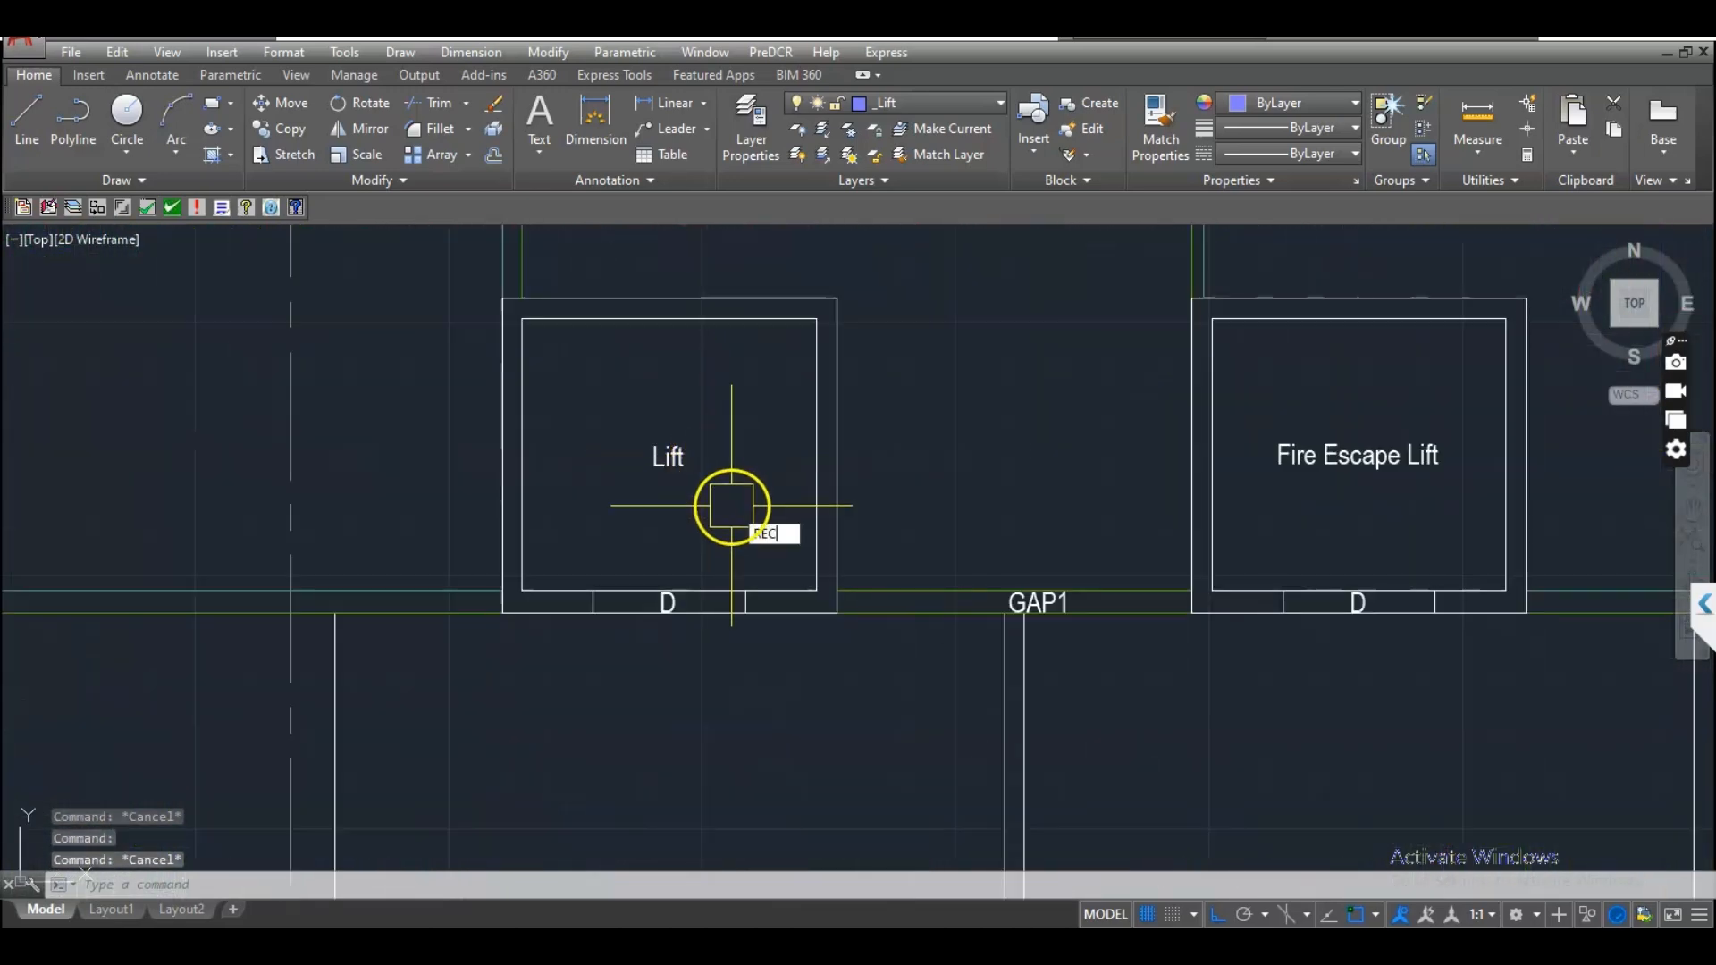
{"action": "key", "text": "Return"}
{"action": "left_click", "coordinate": [522, 590]}
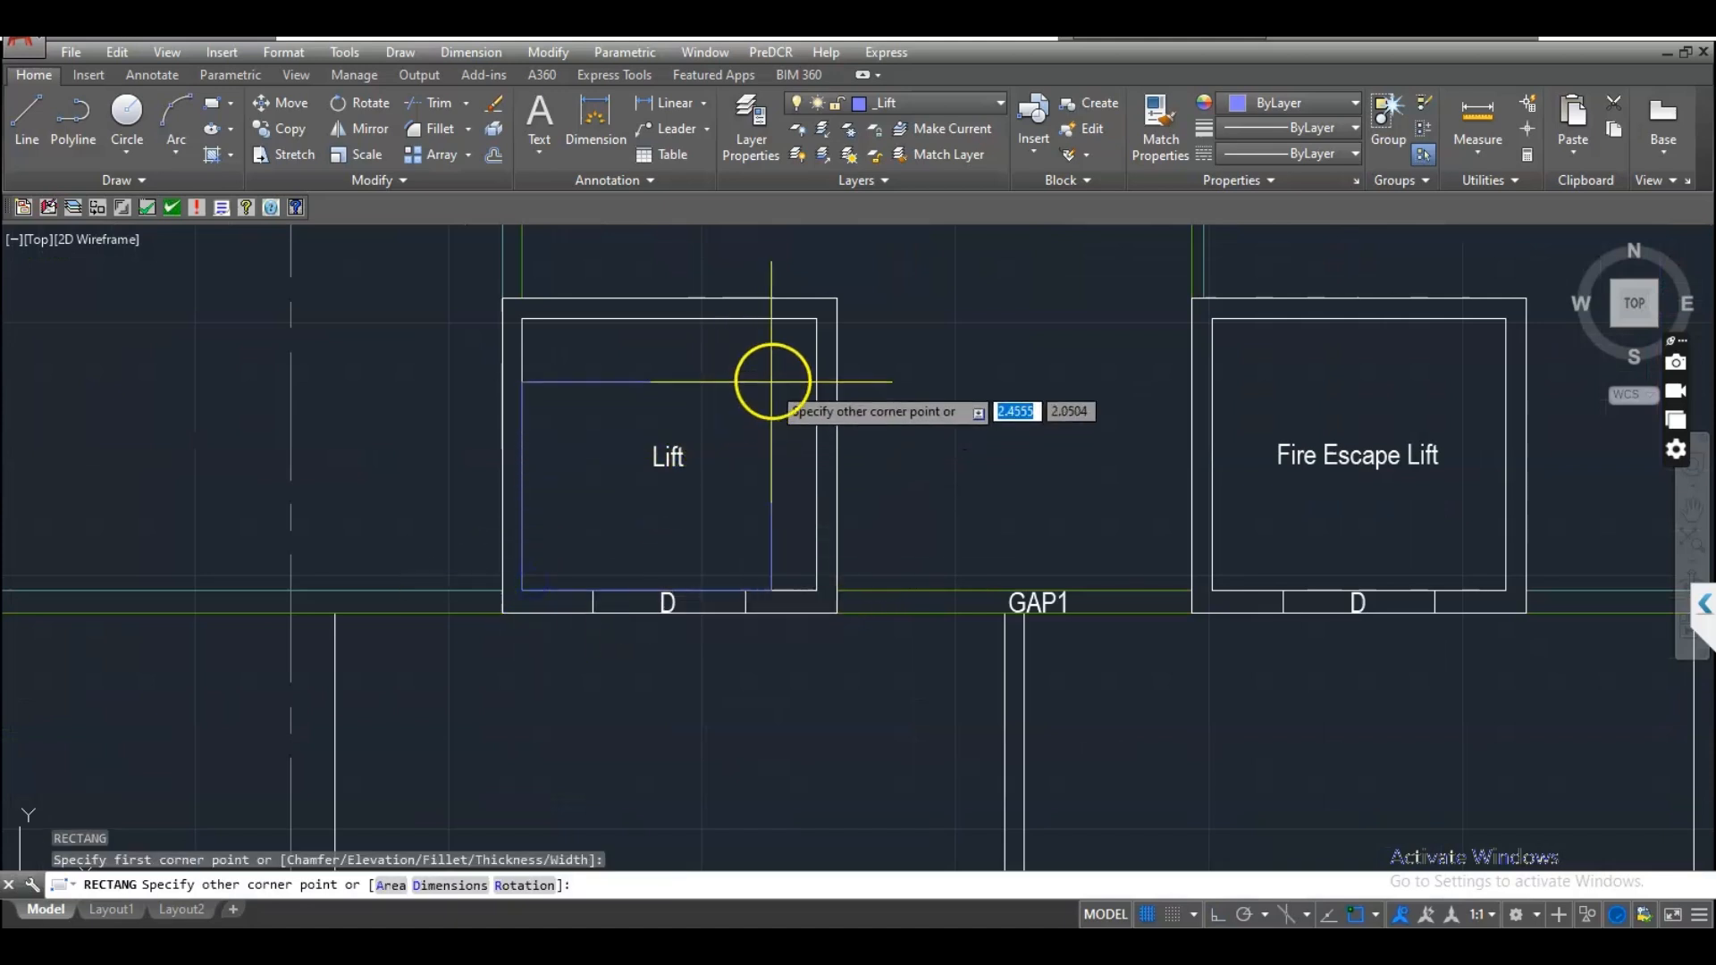
{"action": "left_click", "coordinate": [816, 319]}
{"action": "left_click", "coordinate": [815, 384]}
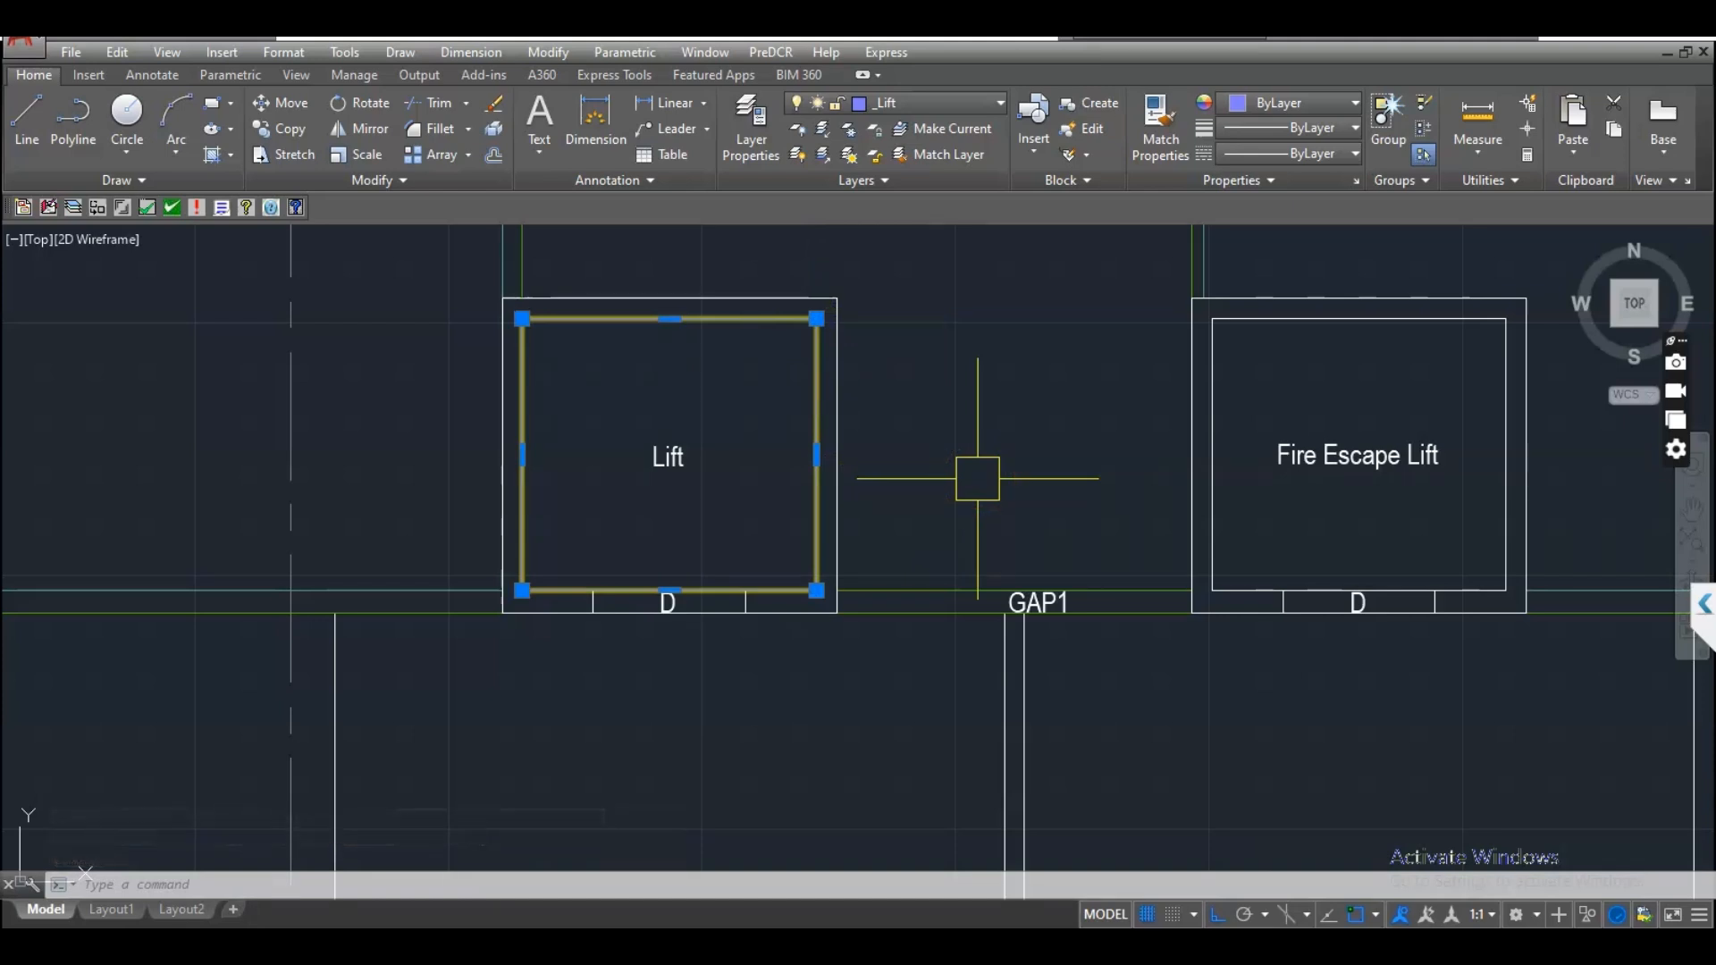
{"action": "key", "text": "Escape"}
- Mark the Lift shaft rectangle on the first floor plan as Lift (Default) with PreDCR
{"action": "scroll", "coordinate": [1046, 492], "scroll_direction": "down", "scroll_amount": 5}
{"action": "middle_click_drag", "start_coordinate": [690, 505], "coordinate": [1205, 500]}
{"action": "scroll", "coordinate": [1162, 501], "scroll_direction": "down", "scroll_amount": 5}
{"action": "scroll", "coordinate": [803, 496], "scroll_direction": "up", "scroll_amount": 4}
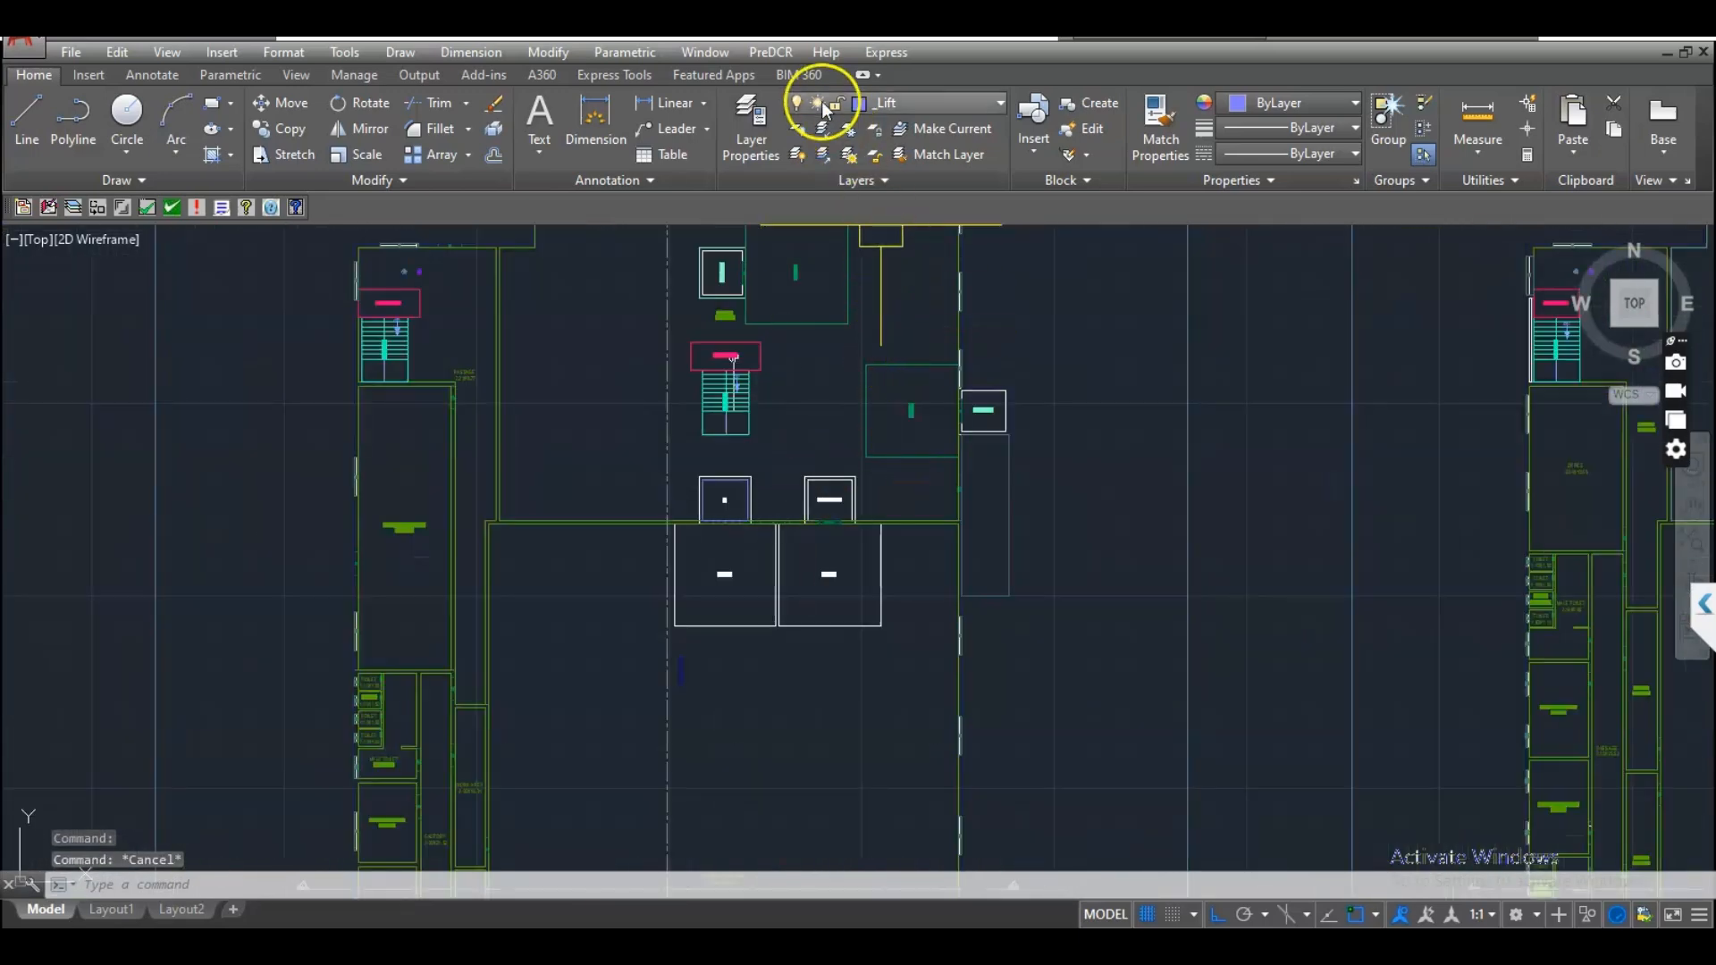
{"action": "left_click", "coordinate": [772, 53]}
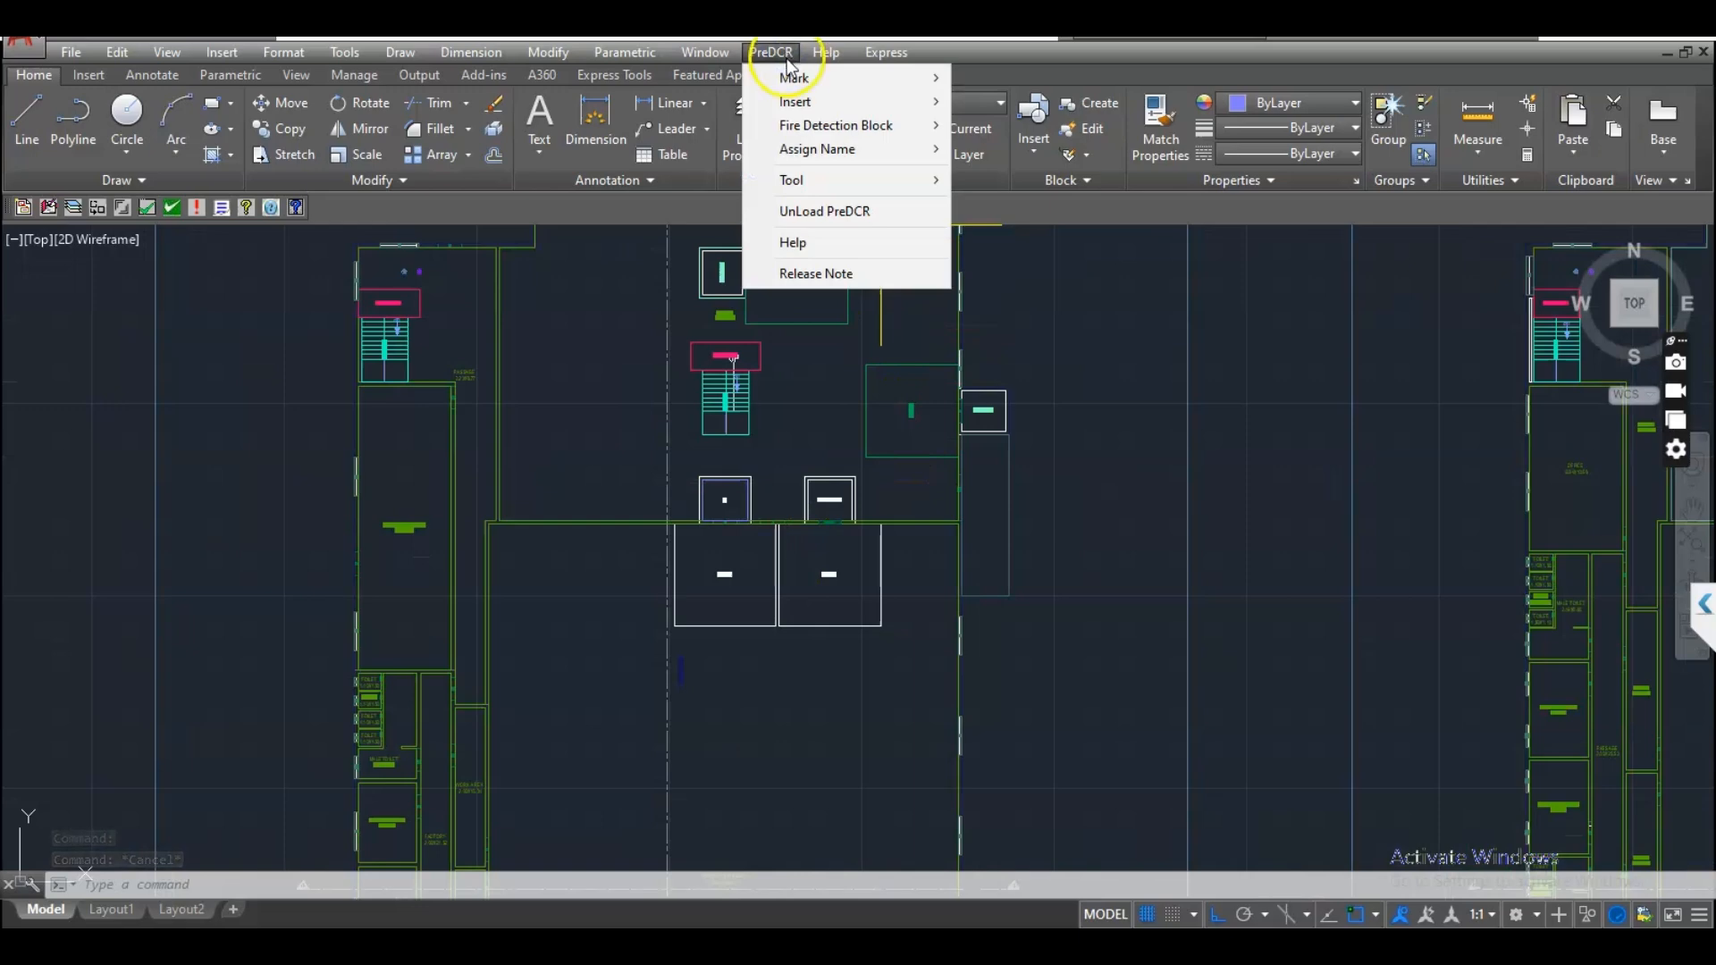
{"action": "mouse_move", "coordinate": [793, 81]}
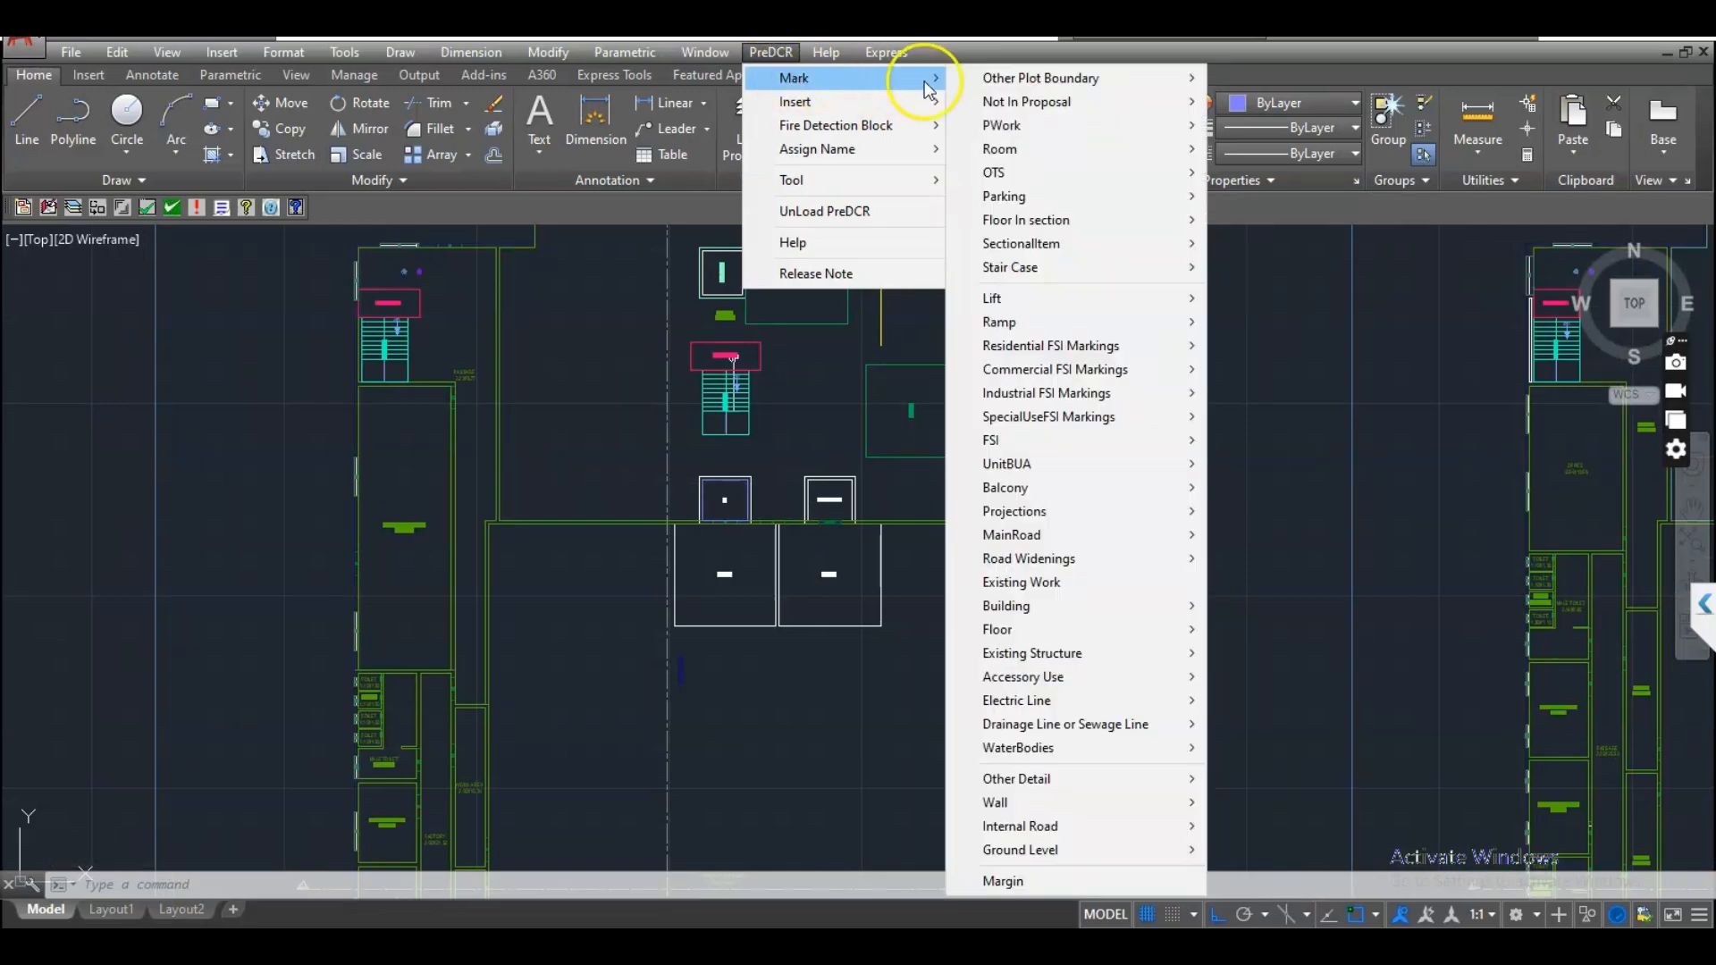
{"action": "mouse_move", "coordinate": [1016, 302]}
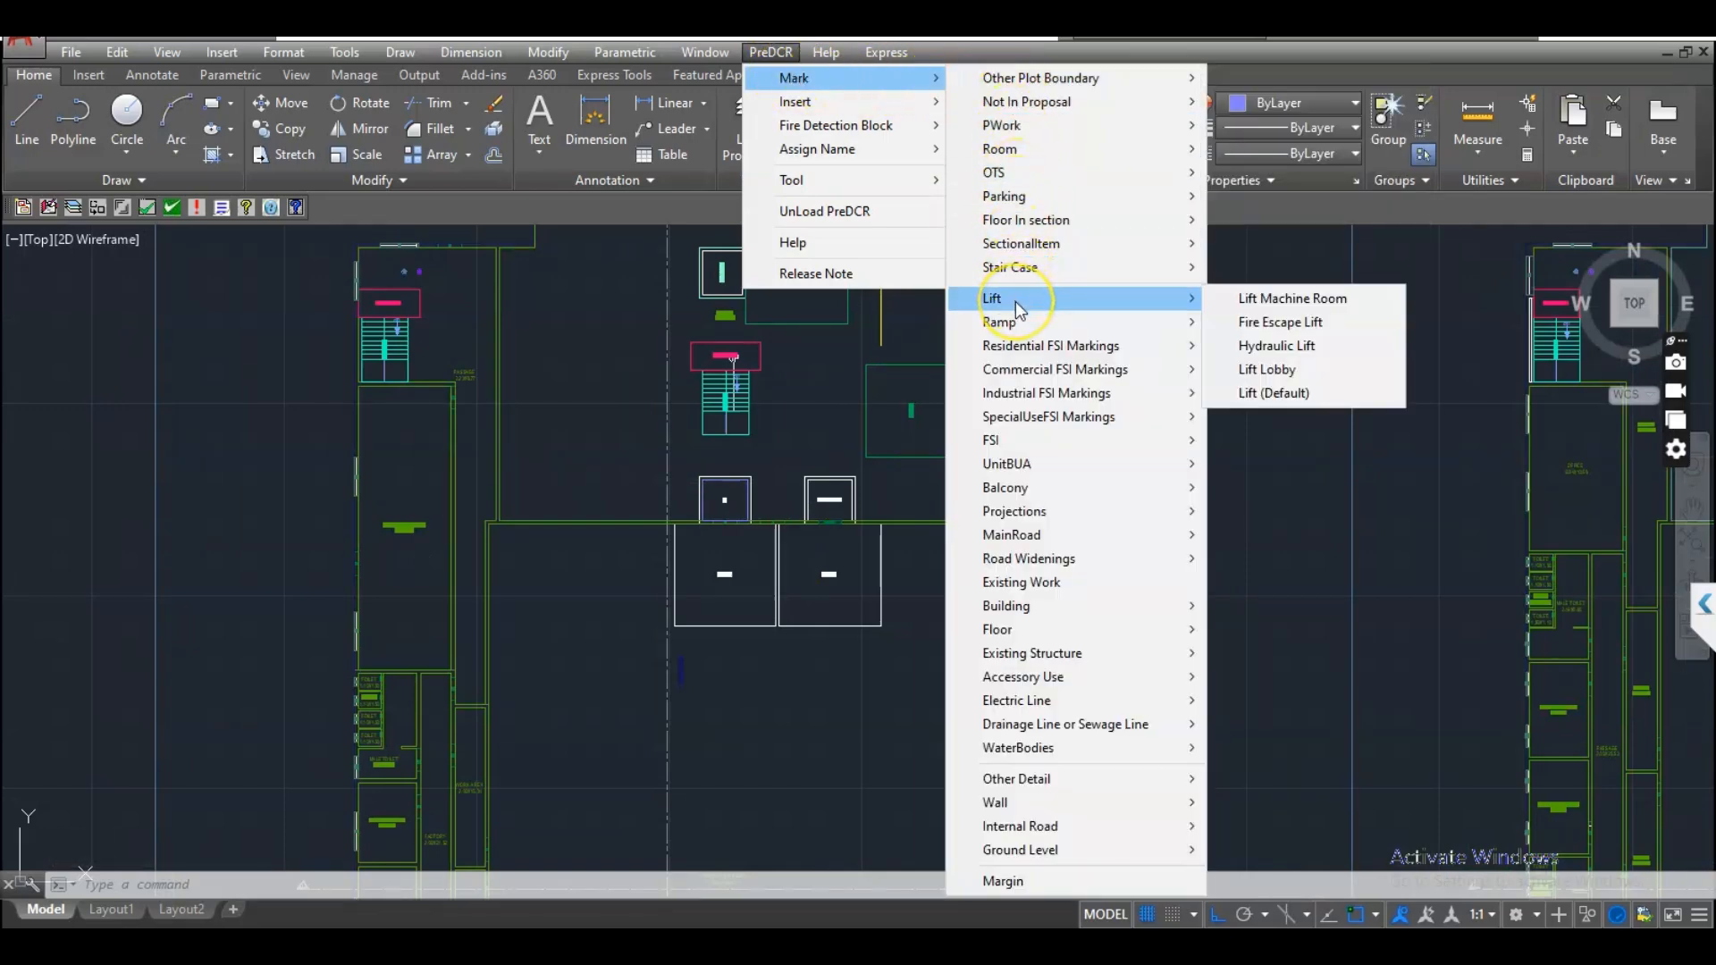
{"action": "left_click", "coordinate": [1270, 393]}
{"action": "scroll", "coordinate": [751, 502], "scroll_direction": "up", "scroll_amount": 5}
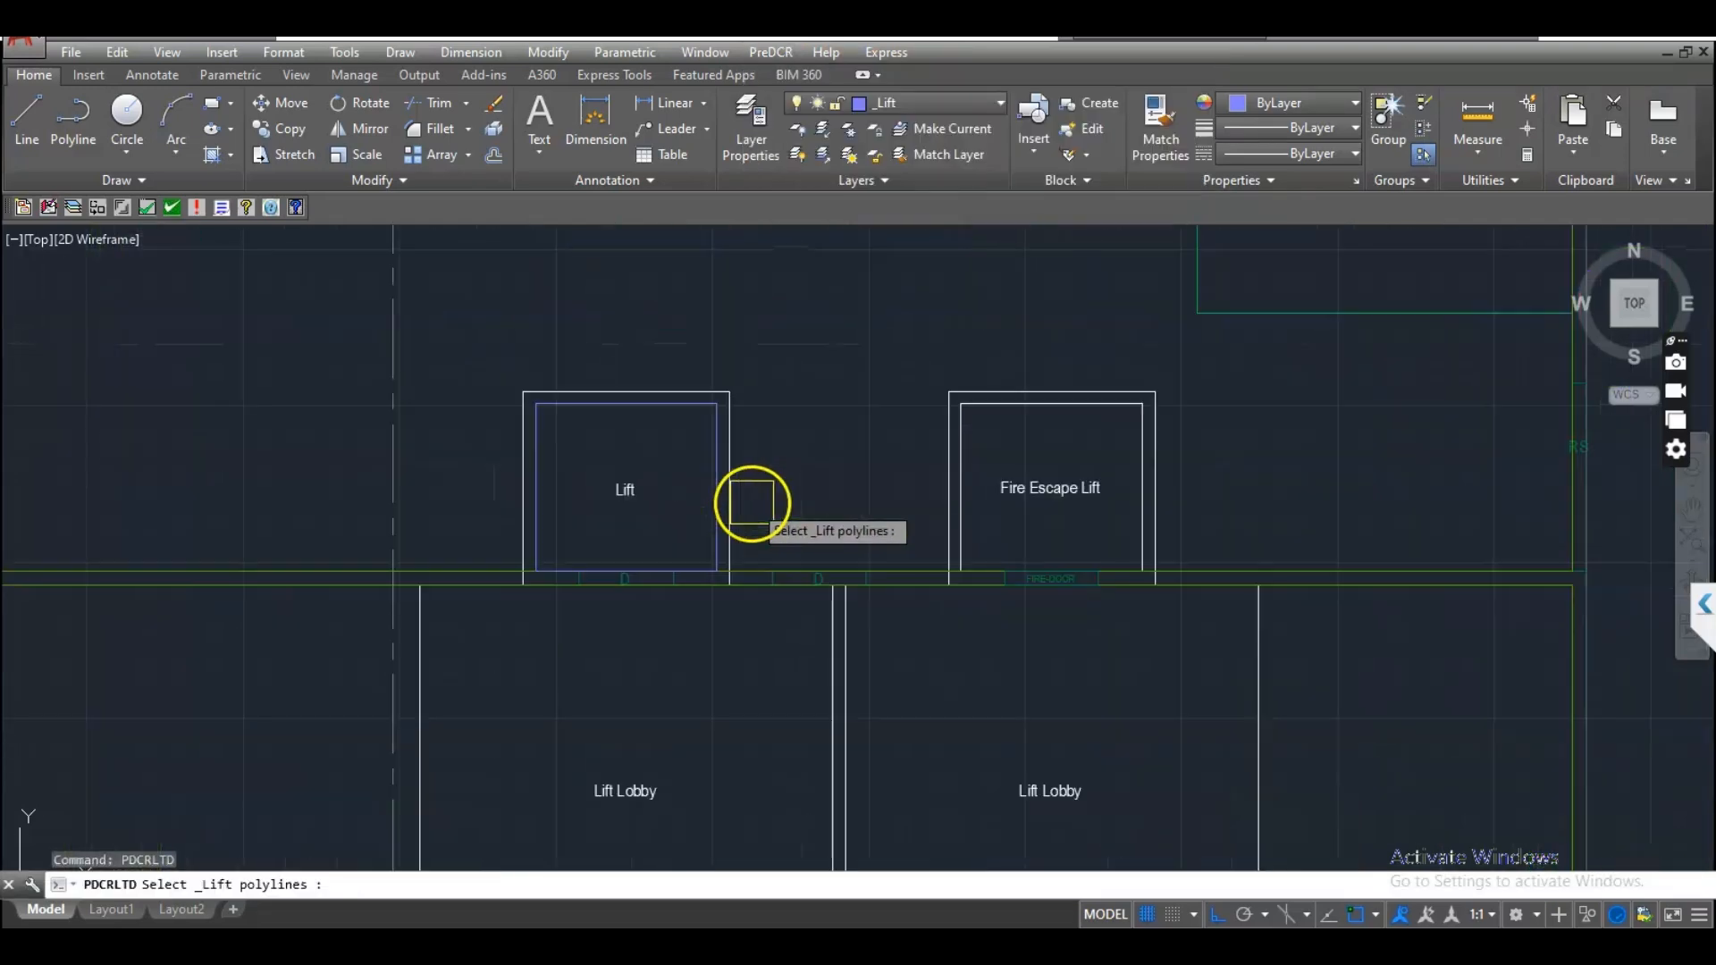
{"action": "left_click", "coordinate": [706, 479]}
{"action": "scroll", "coordinate": [630, 457], "scroll_direction": "down", "scroll_amount": 2}
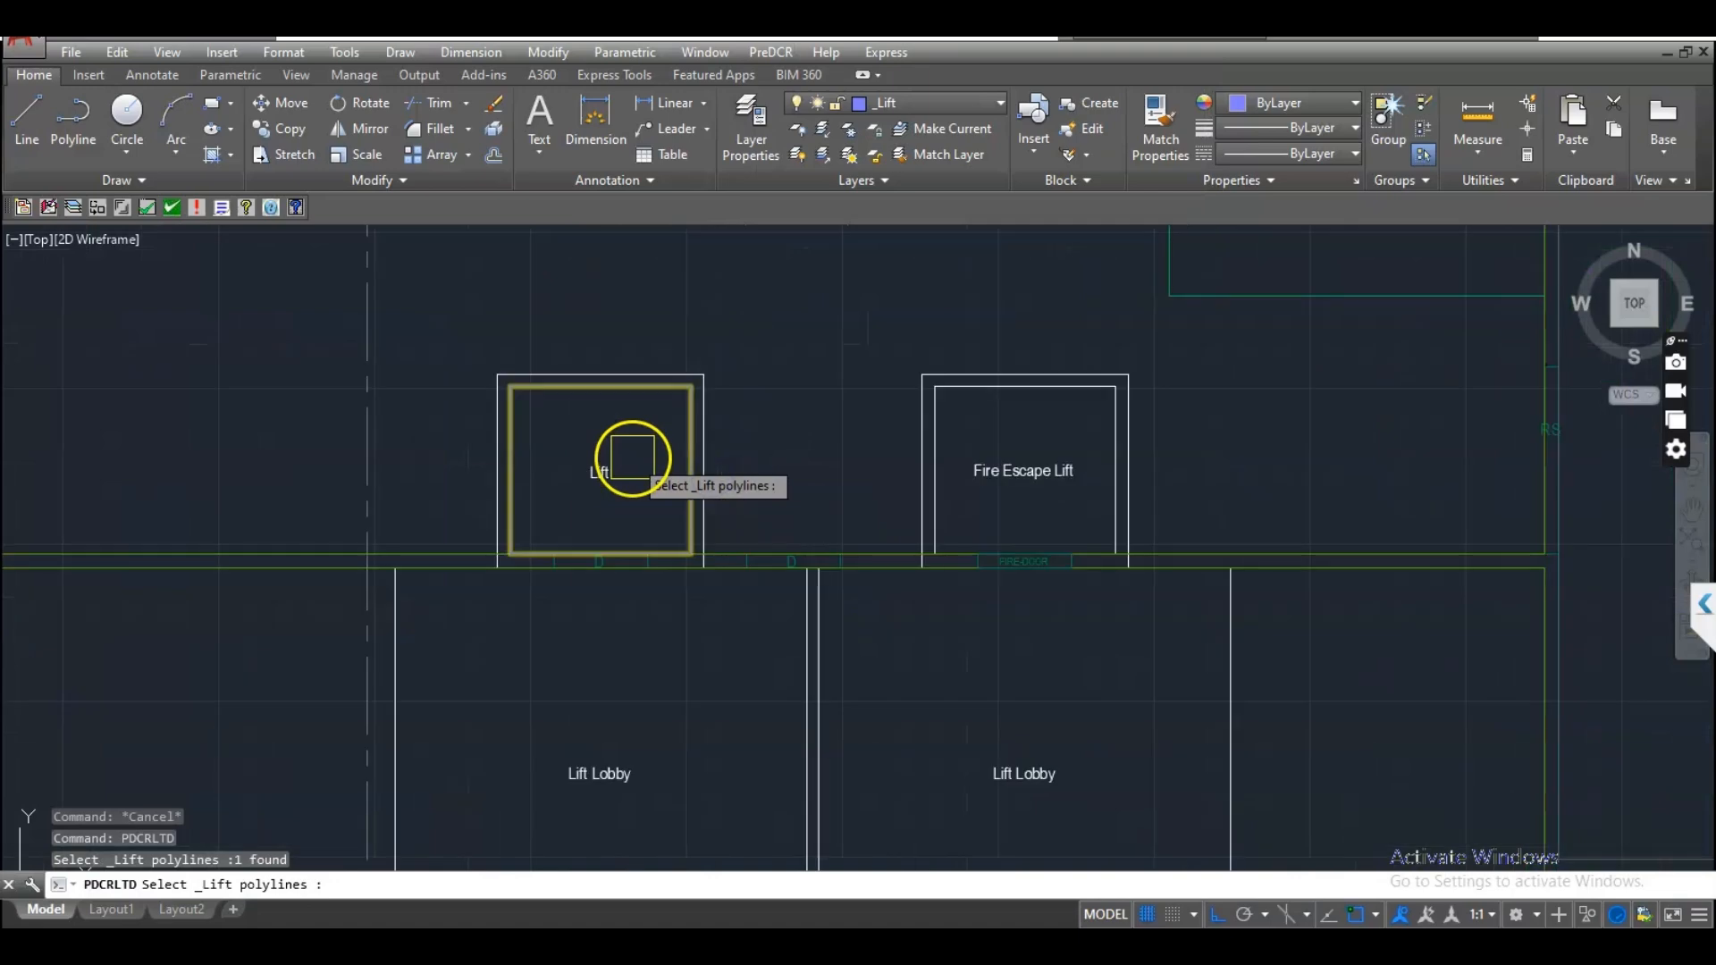
{"action": "key", "text": "Return"}
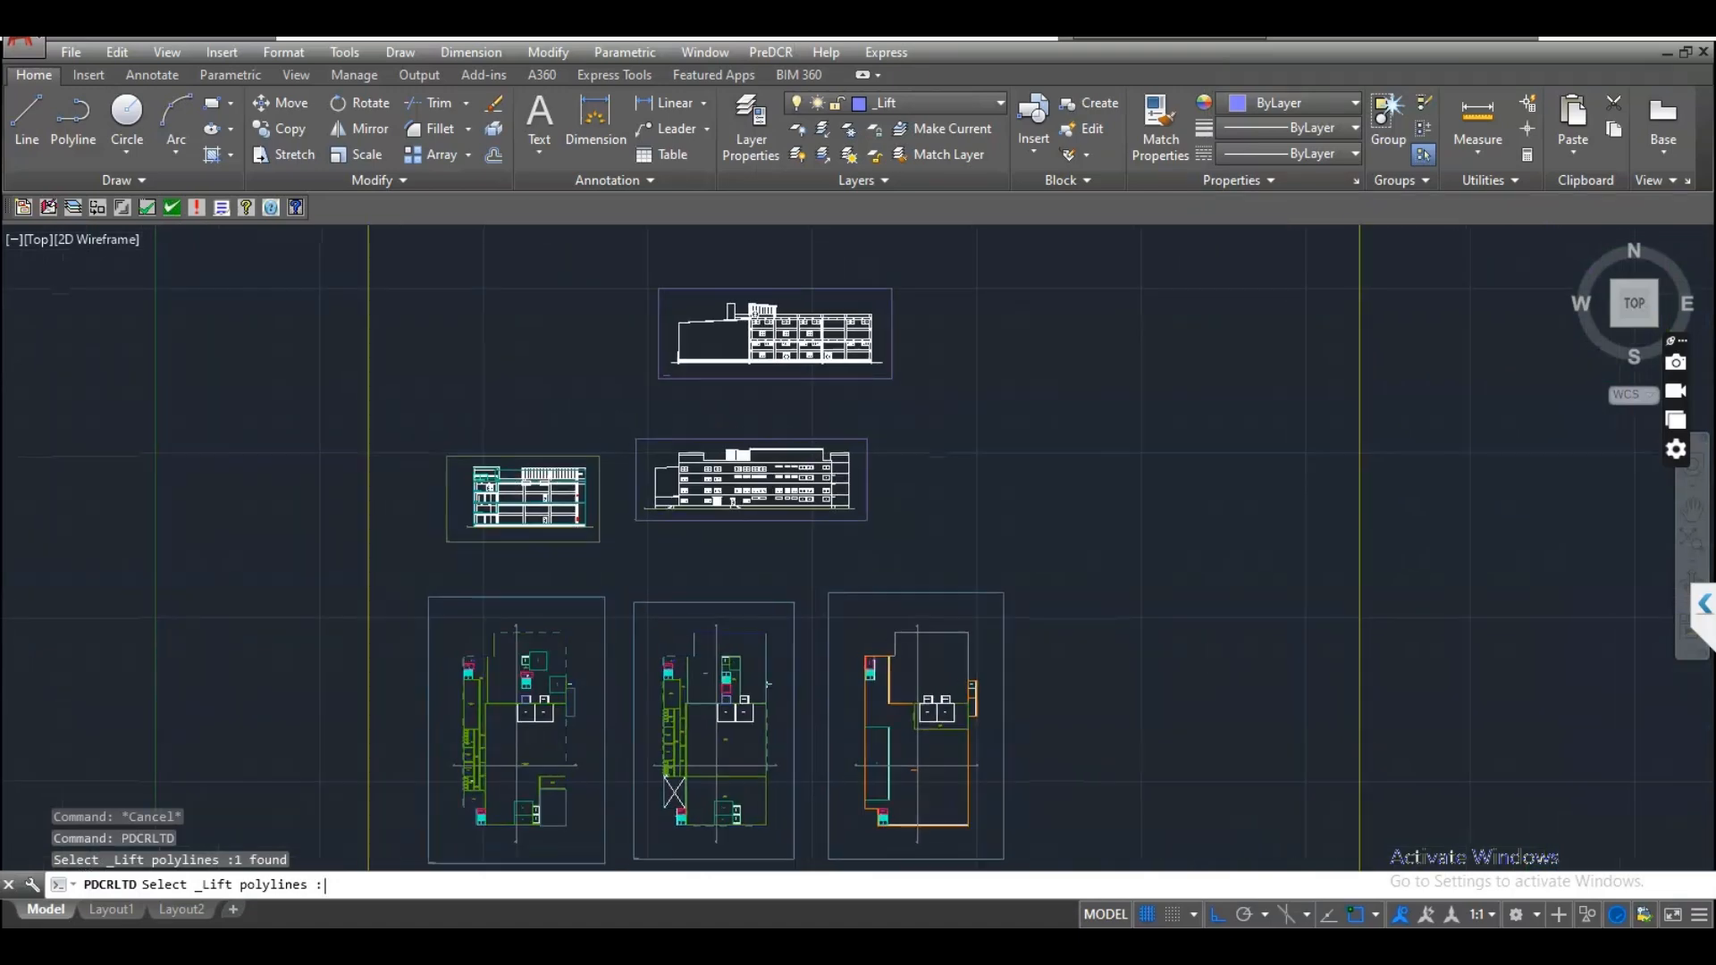
- Move the new Lift layer text upward so it sits just above the original white Lift label
{"action": "scroll", "coordinate": [578, 457], "scroll_direction": "up", "scroll_amount": 4}
{"action": "left_click", "coordinate": [651, 481]}
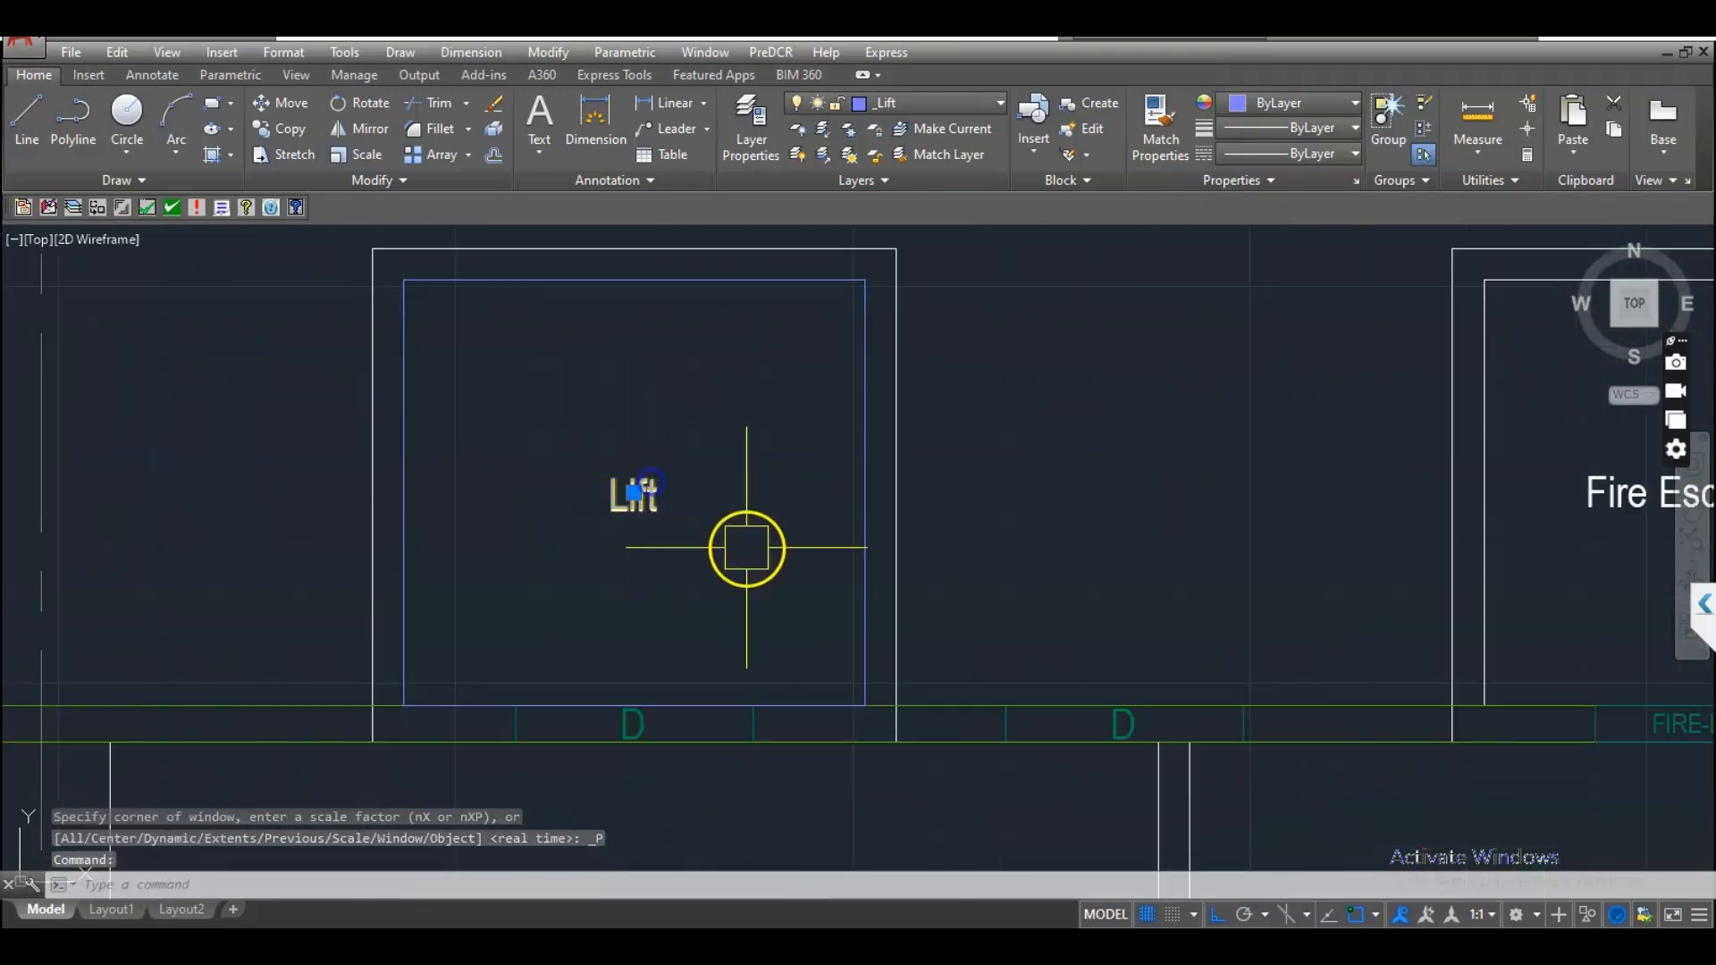
{"action": "type", "text": "M"}
{"action": "key", "text": "Return"}
{"action": "left_click", "coordinate": [735, 541]}
{"action": "left_click", "coordinate": [737, 496]}
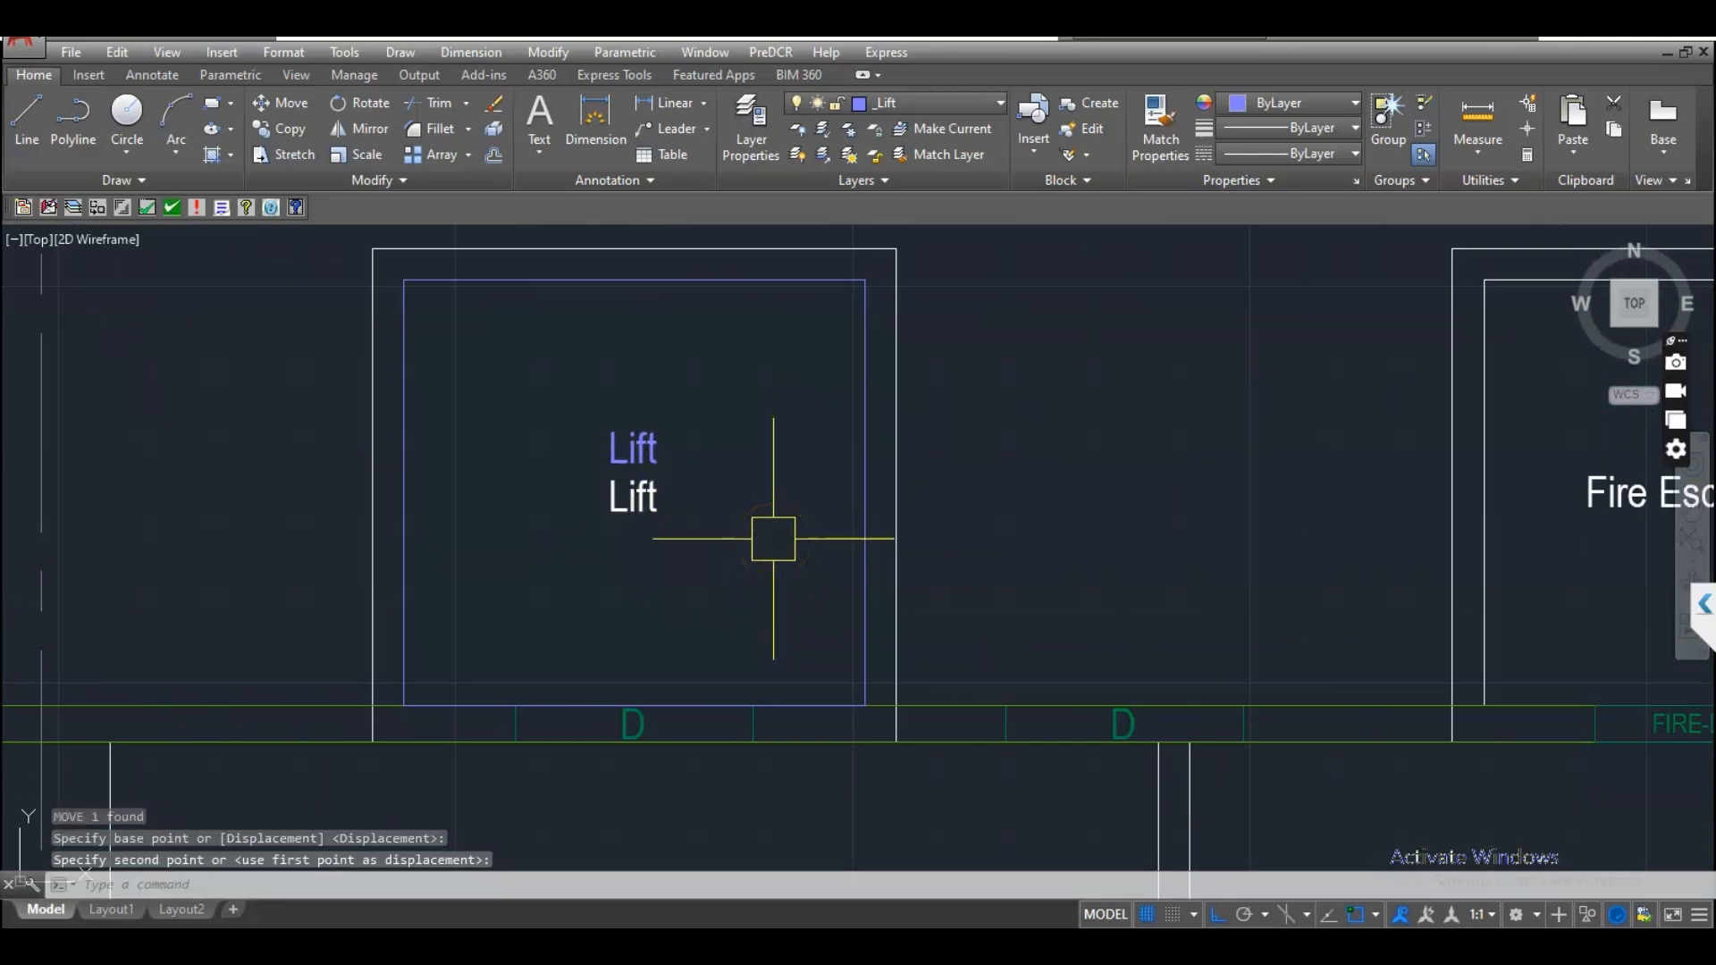
{"action": "scroll", "coordinate": [114, 852], "scroll_direction": "down", "scroll_amount": 2}
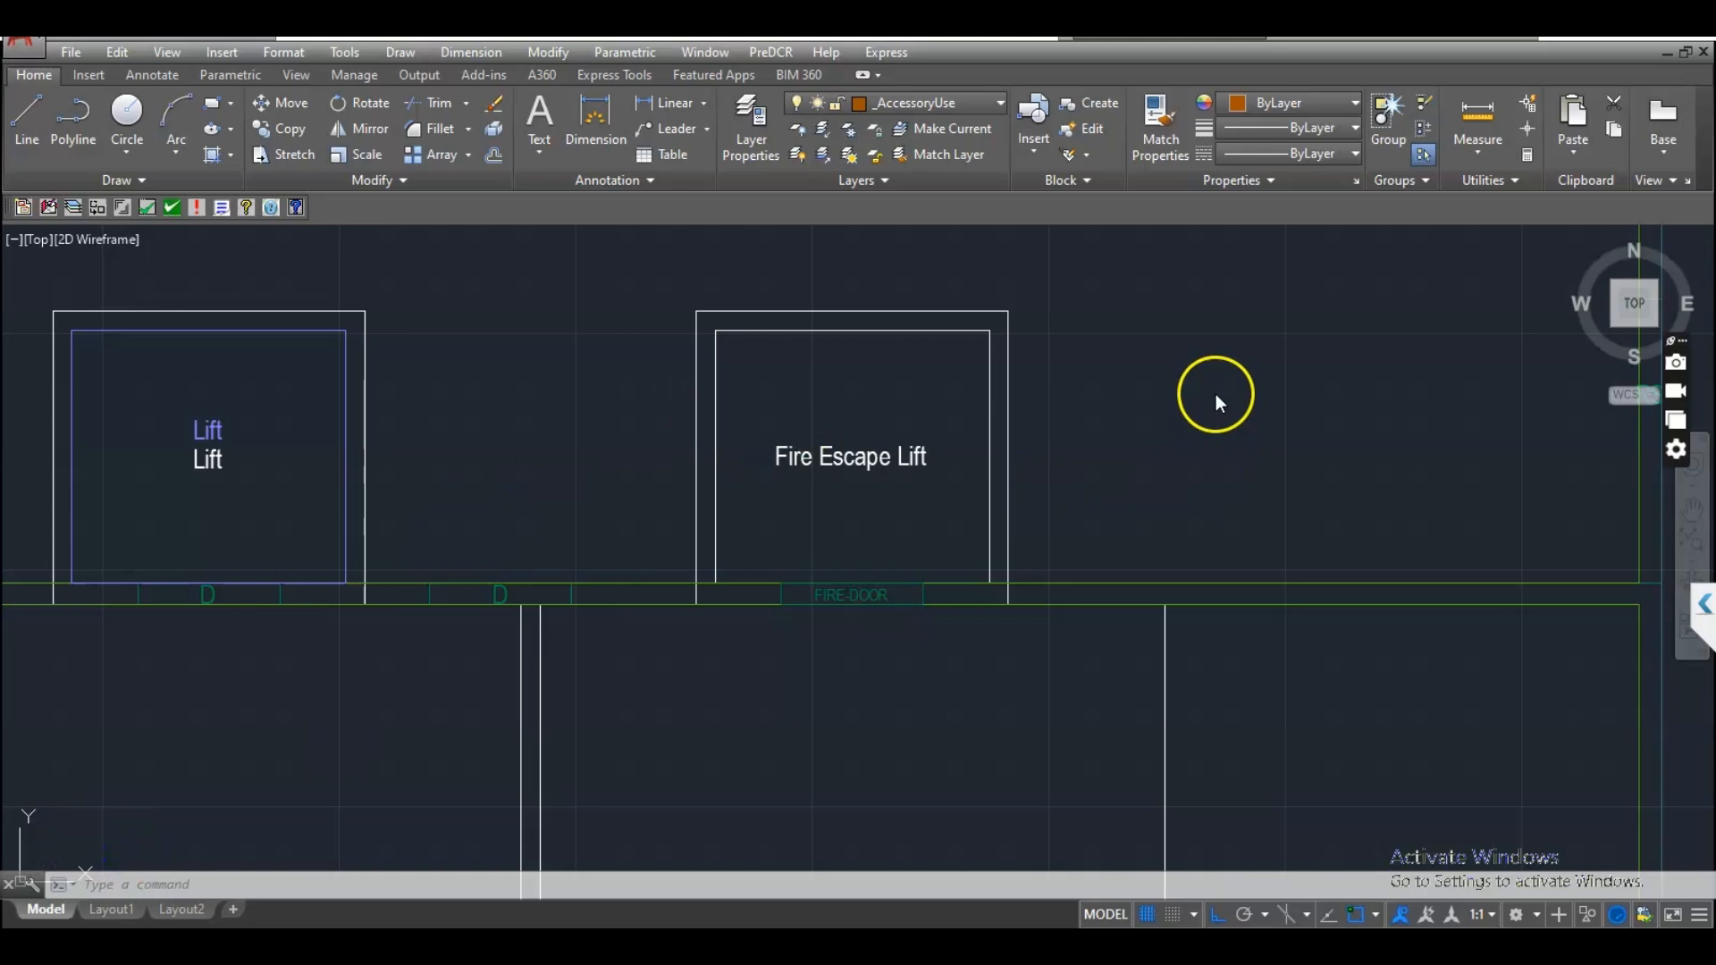
- Make _Lift the current layer and draw a rectangle over the inner outline of the Fire Escape Lift above the FIRE-DOOR label
{"action": "middle_click_drag", "start_coordinate": [1126, 528], "coordinate": [1095, 520]}
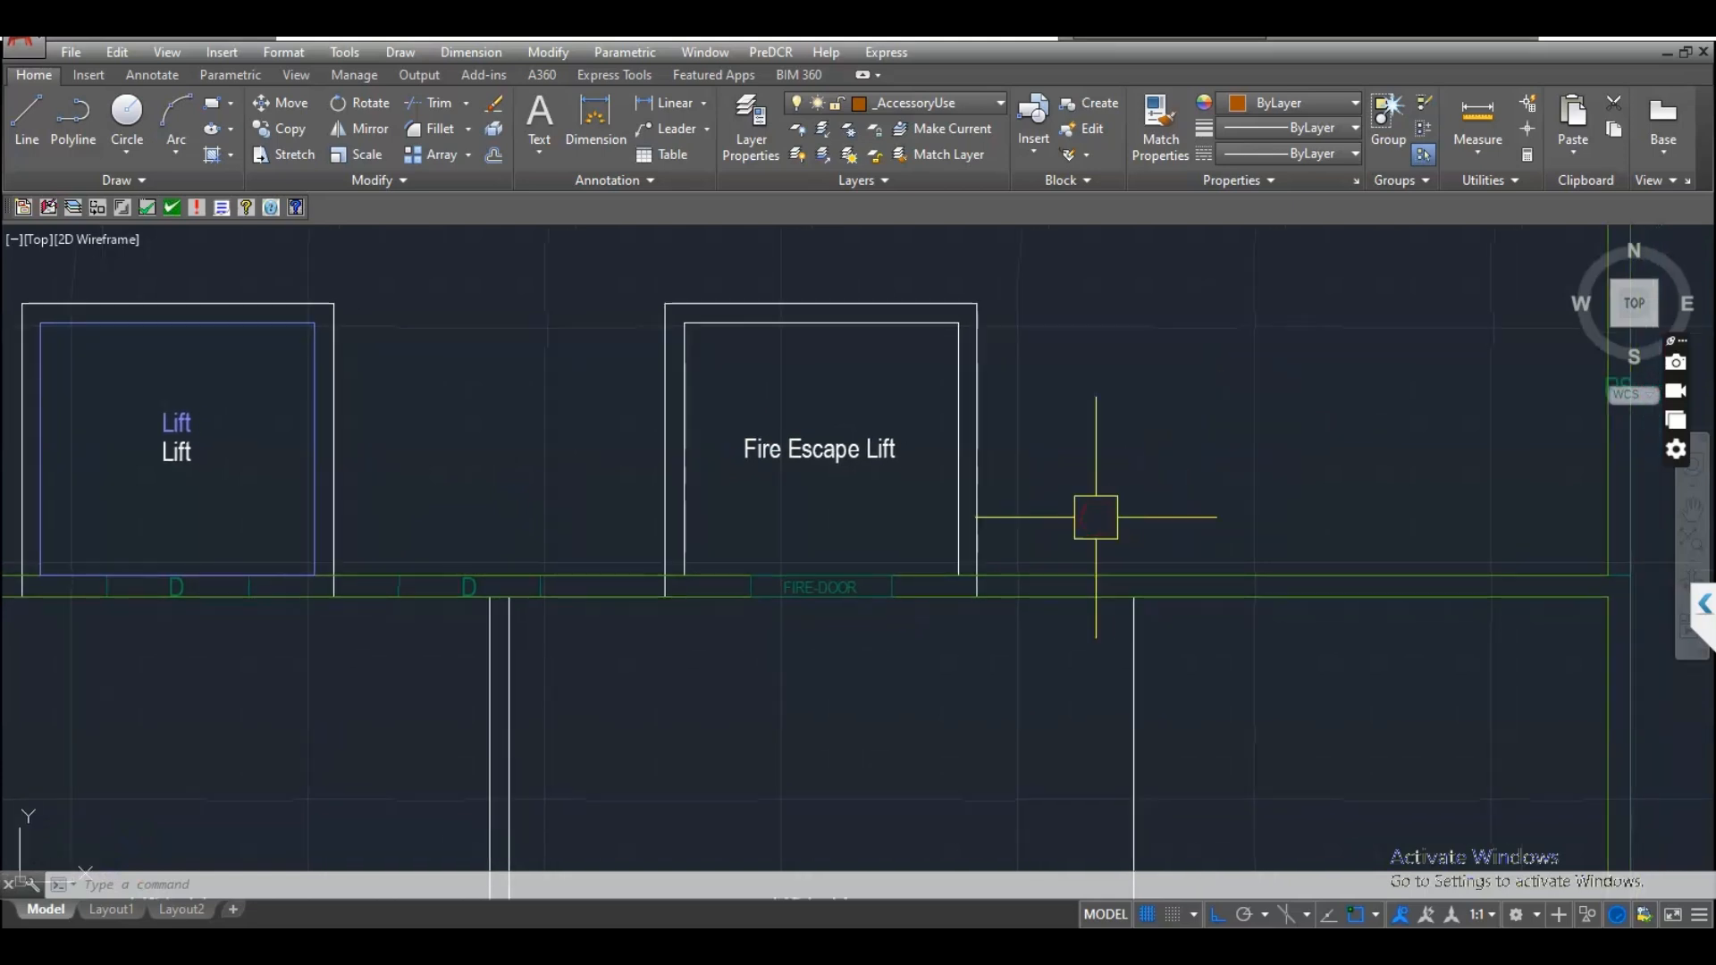
{"action": "left_click", "coordinate": [1000, 103]}
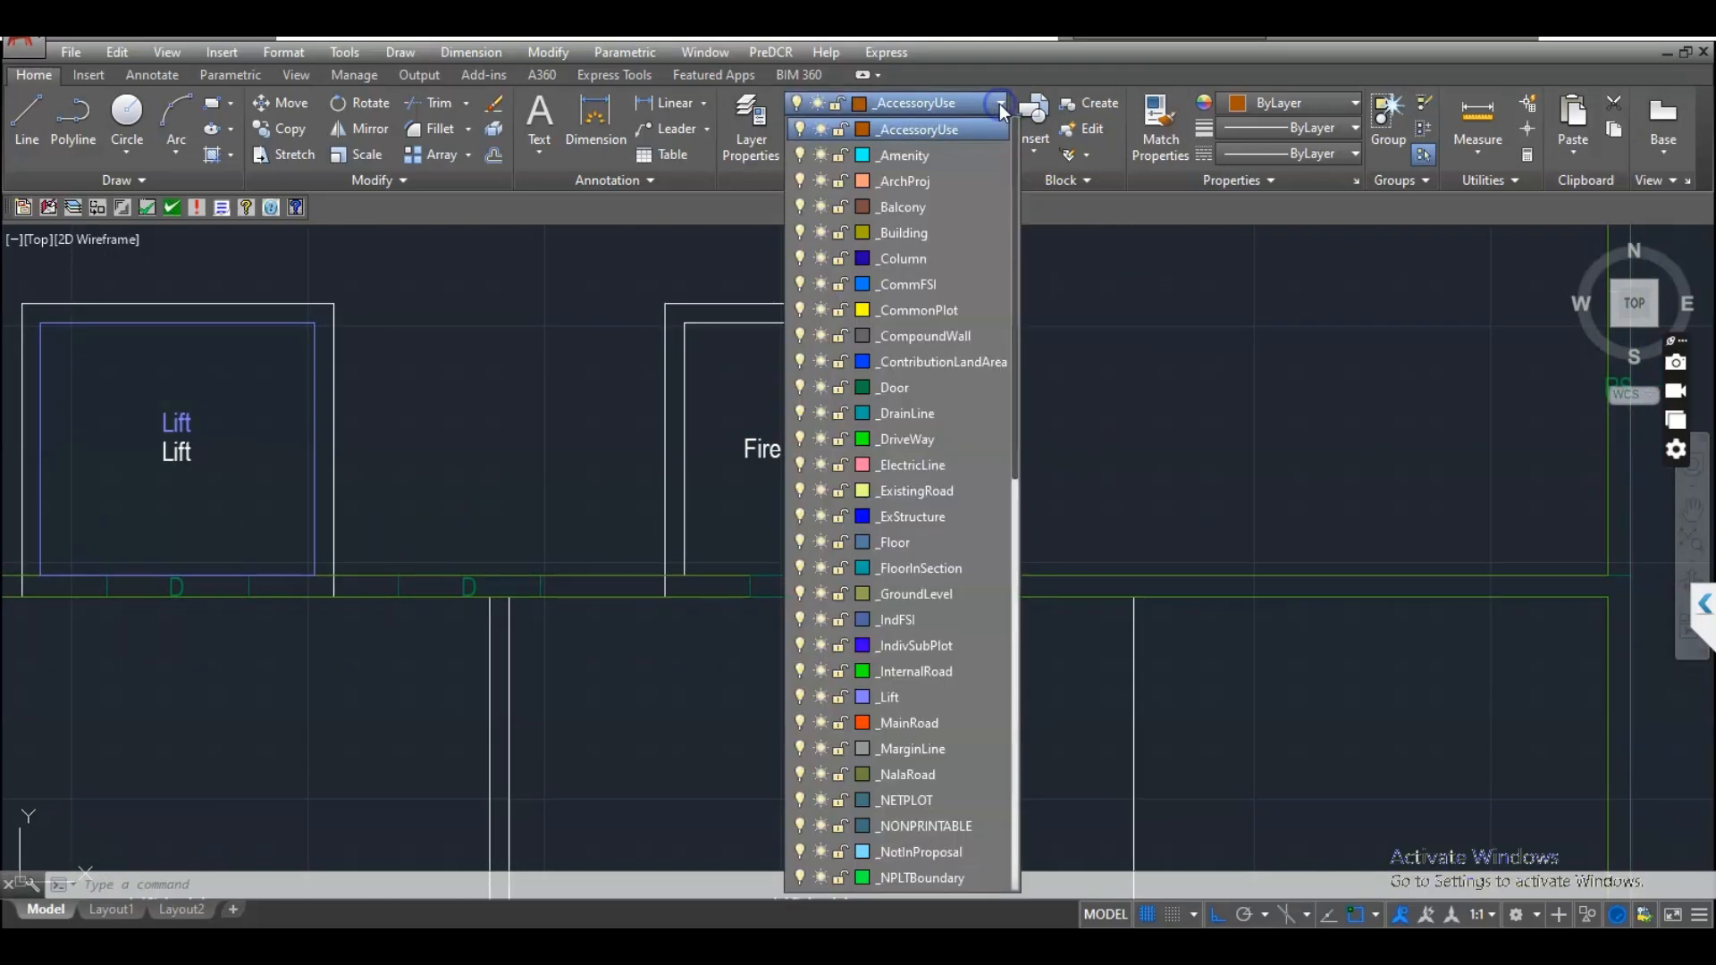
{"action": "left_click", "coordinate": [922, 697]}
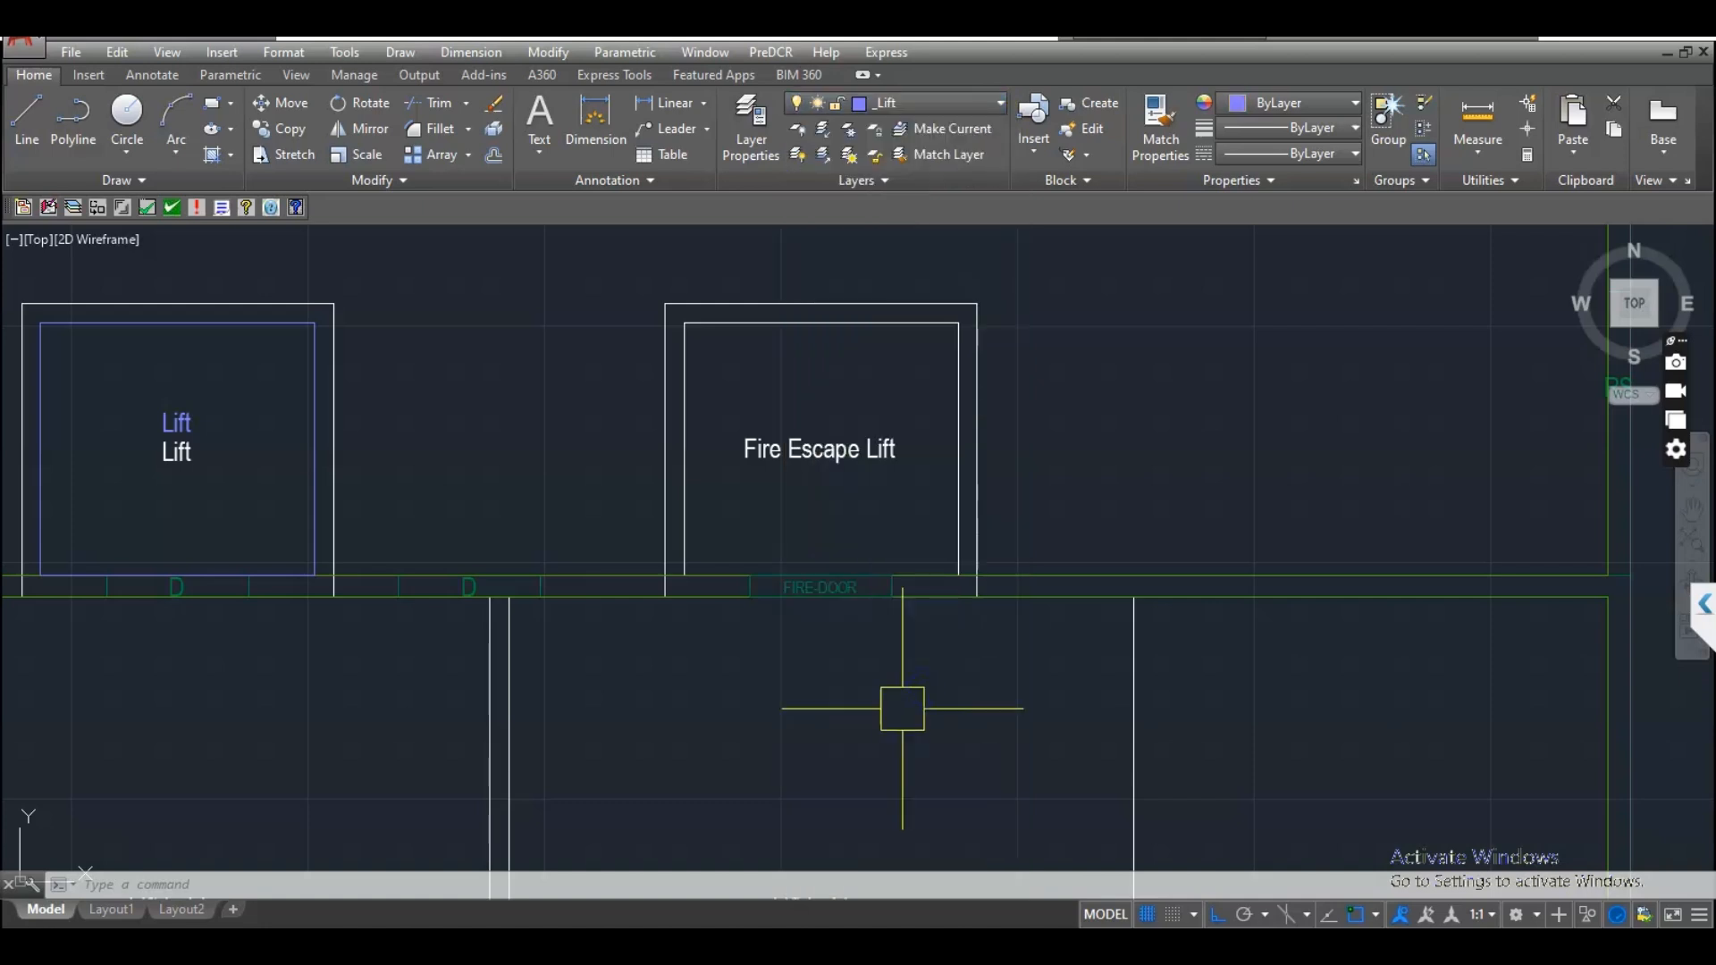
{"action": "type", "text": "REC"}
{"action": "key", "text": "Return"}
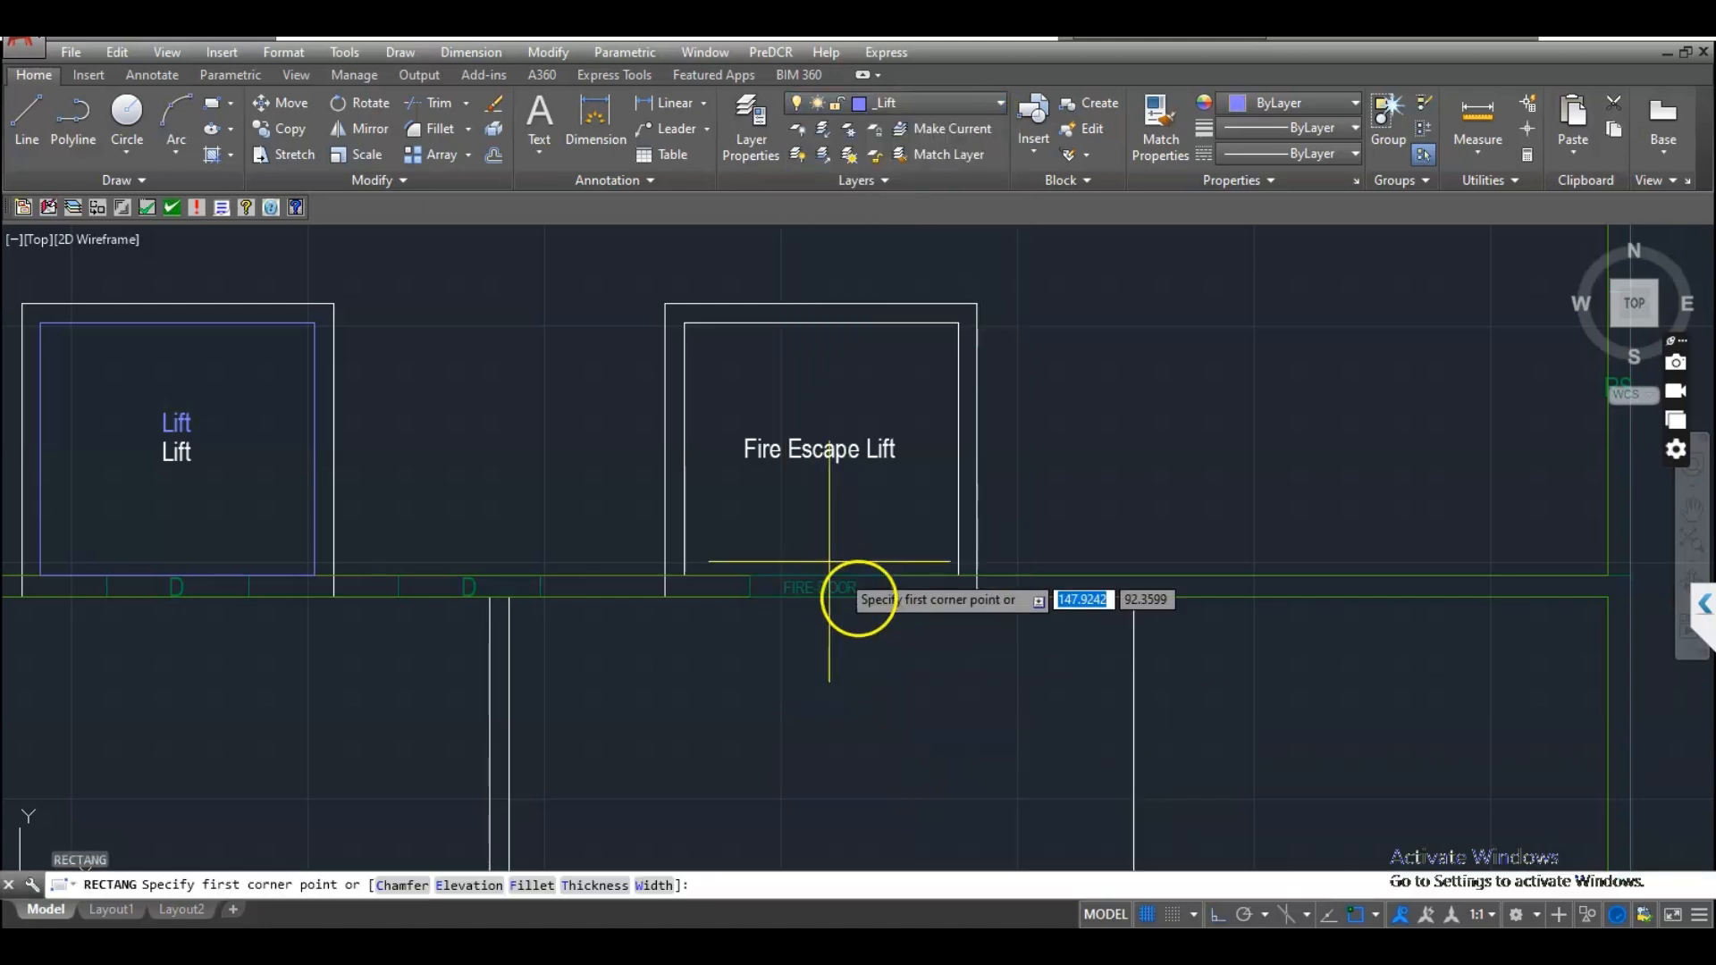
{"action": "scroll", "coordinate": [717, 545], "scroll_direction": "up", "scroll_amount": 2}
{"action": "left_click", "coordinate": [661, 592]}
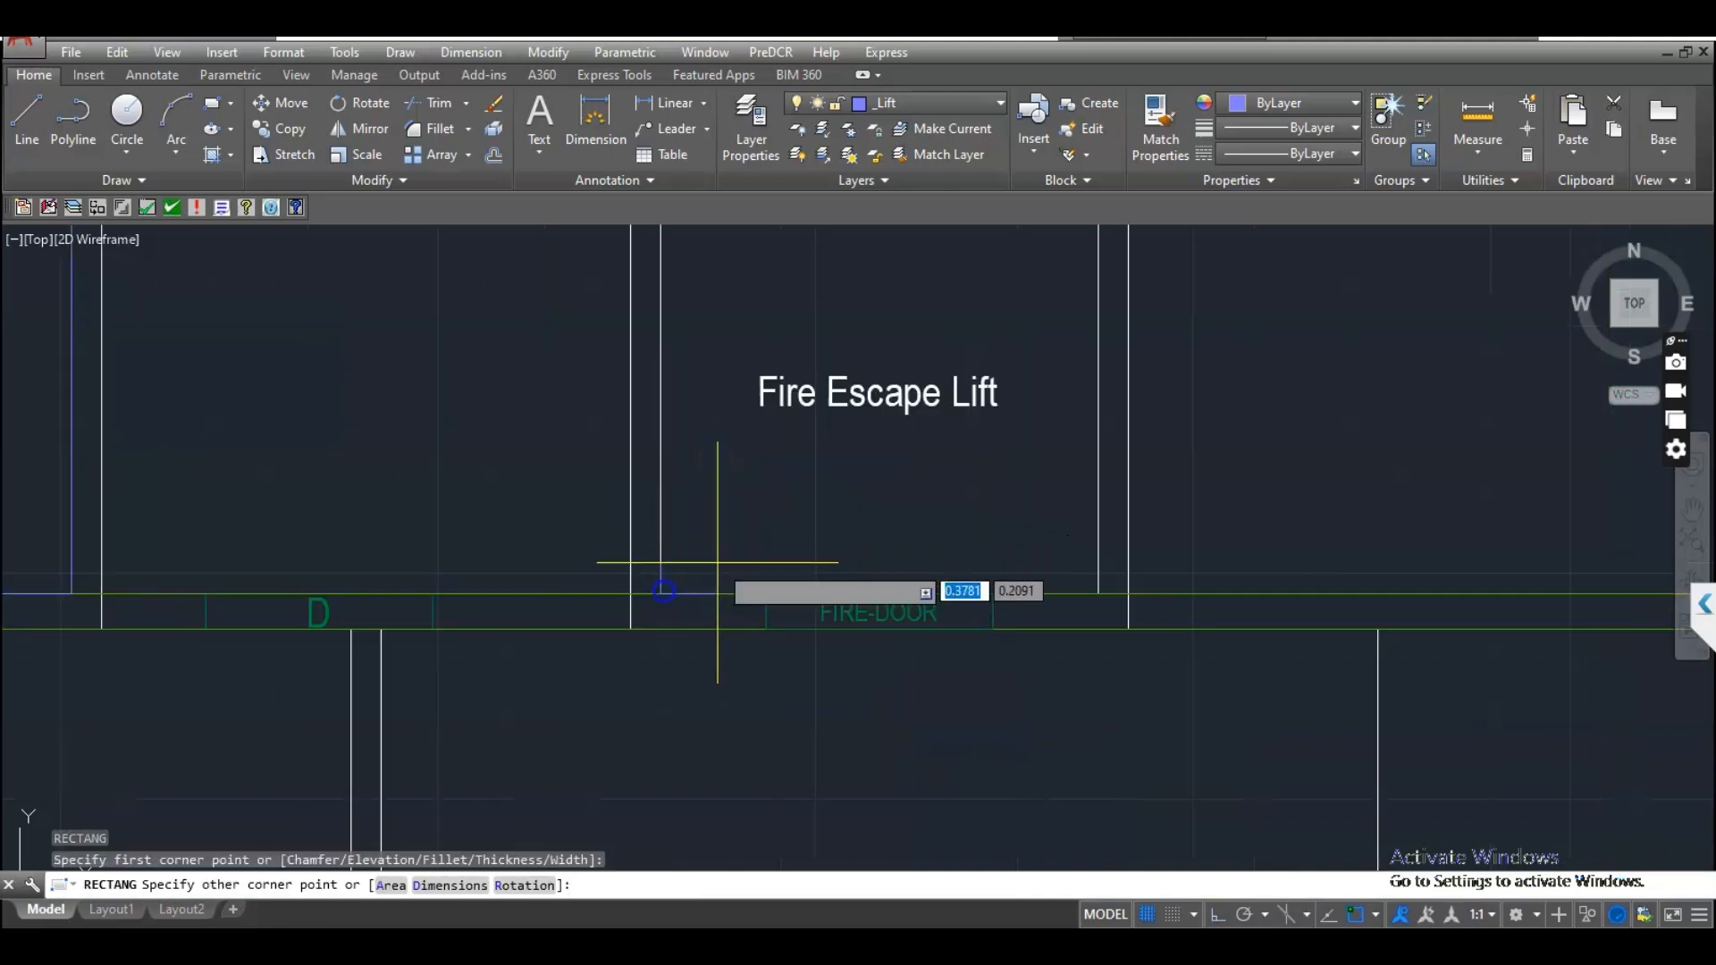
{"action": "scroll", "coordinate": [745, 546], "scroll_direction": "down", "scroll_amount": 2}
{"action": "left_click", "coordinate": [963, 326]}
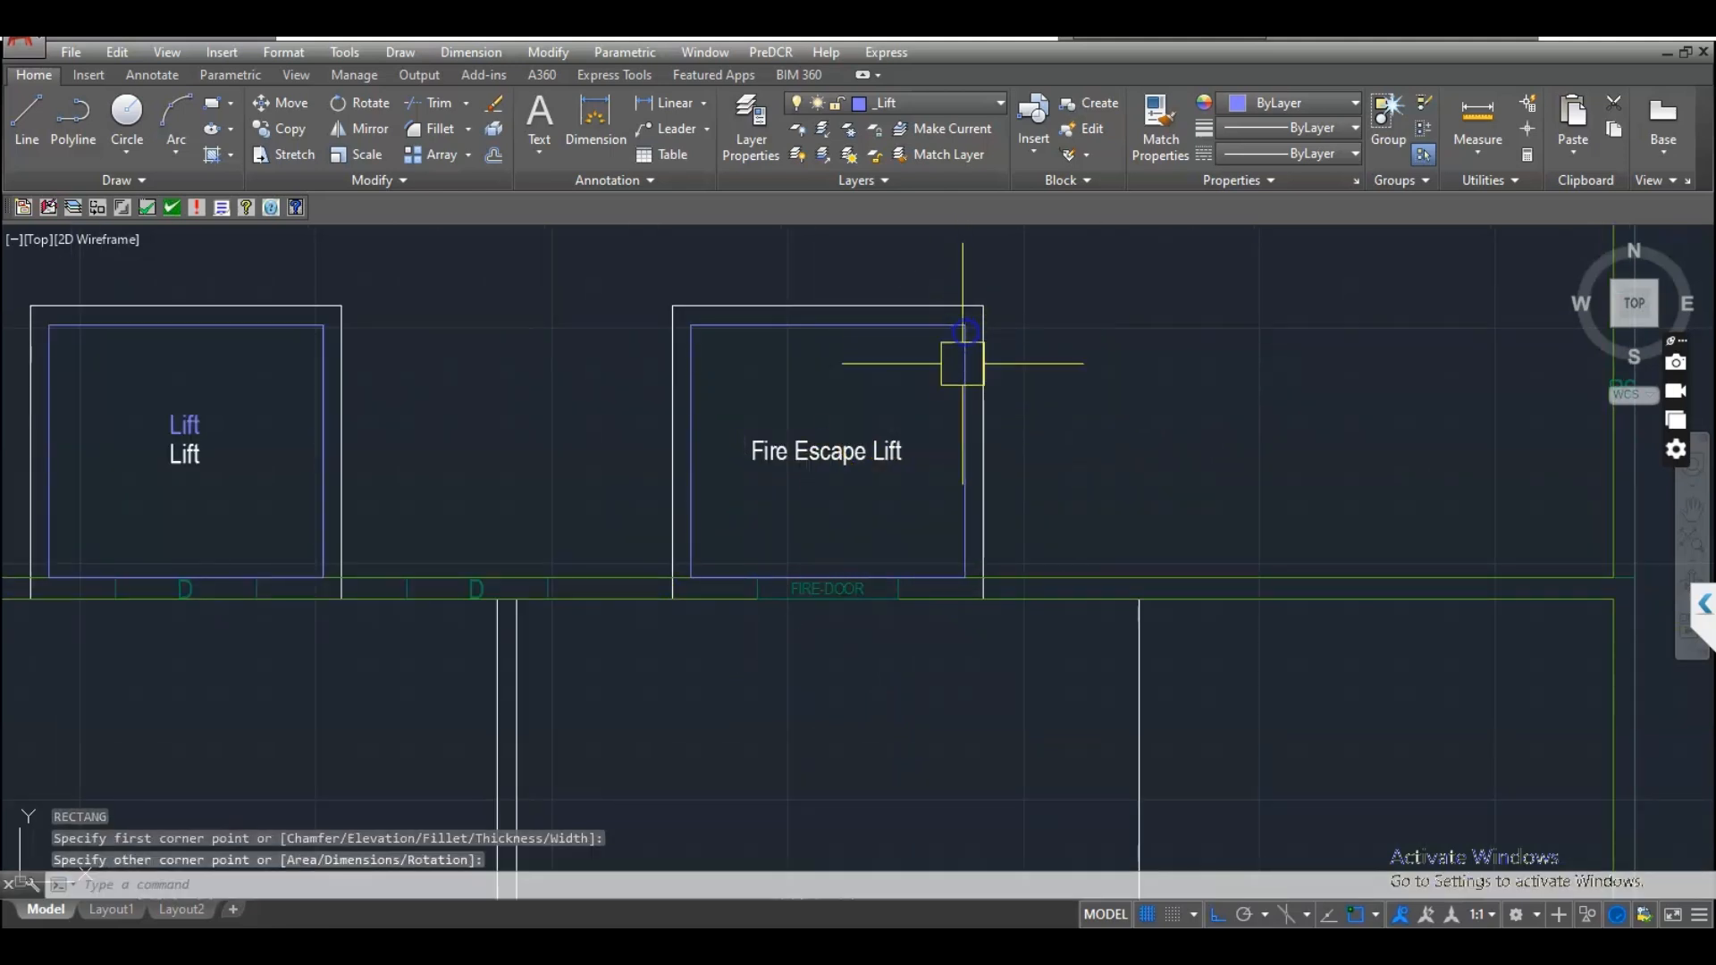
{"action": "left_click", "coordinate": [965, 367]}
{"action": "mouse_move", "coordinate": [1171, 473]}
{"action": "middle_mouse_down"}
{"action": "mouse_move", "coordinate": [1096, 522]}
{"action": "mouse_move", "coordinate": [573, 482]}
{"action": "middle_mouse_up"}
{"action": "key", "text": "Escape"}
- Draw a rectangle over the Fire Escape Lift's inner outline on the adjacent floor plan with the GAP1 label
{"action": "scroll", "coordinate": [1150, 510], "scroll_direction": "down", "scroll_amount": 4}
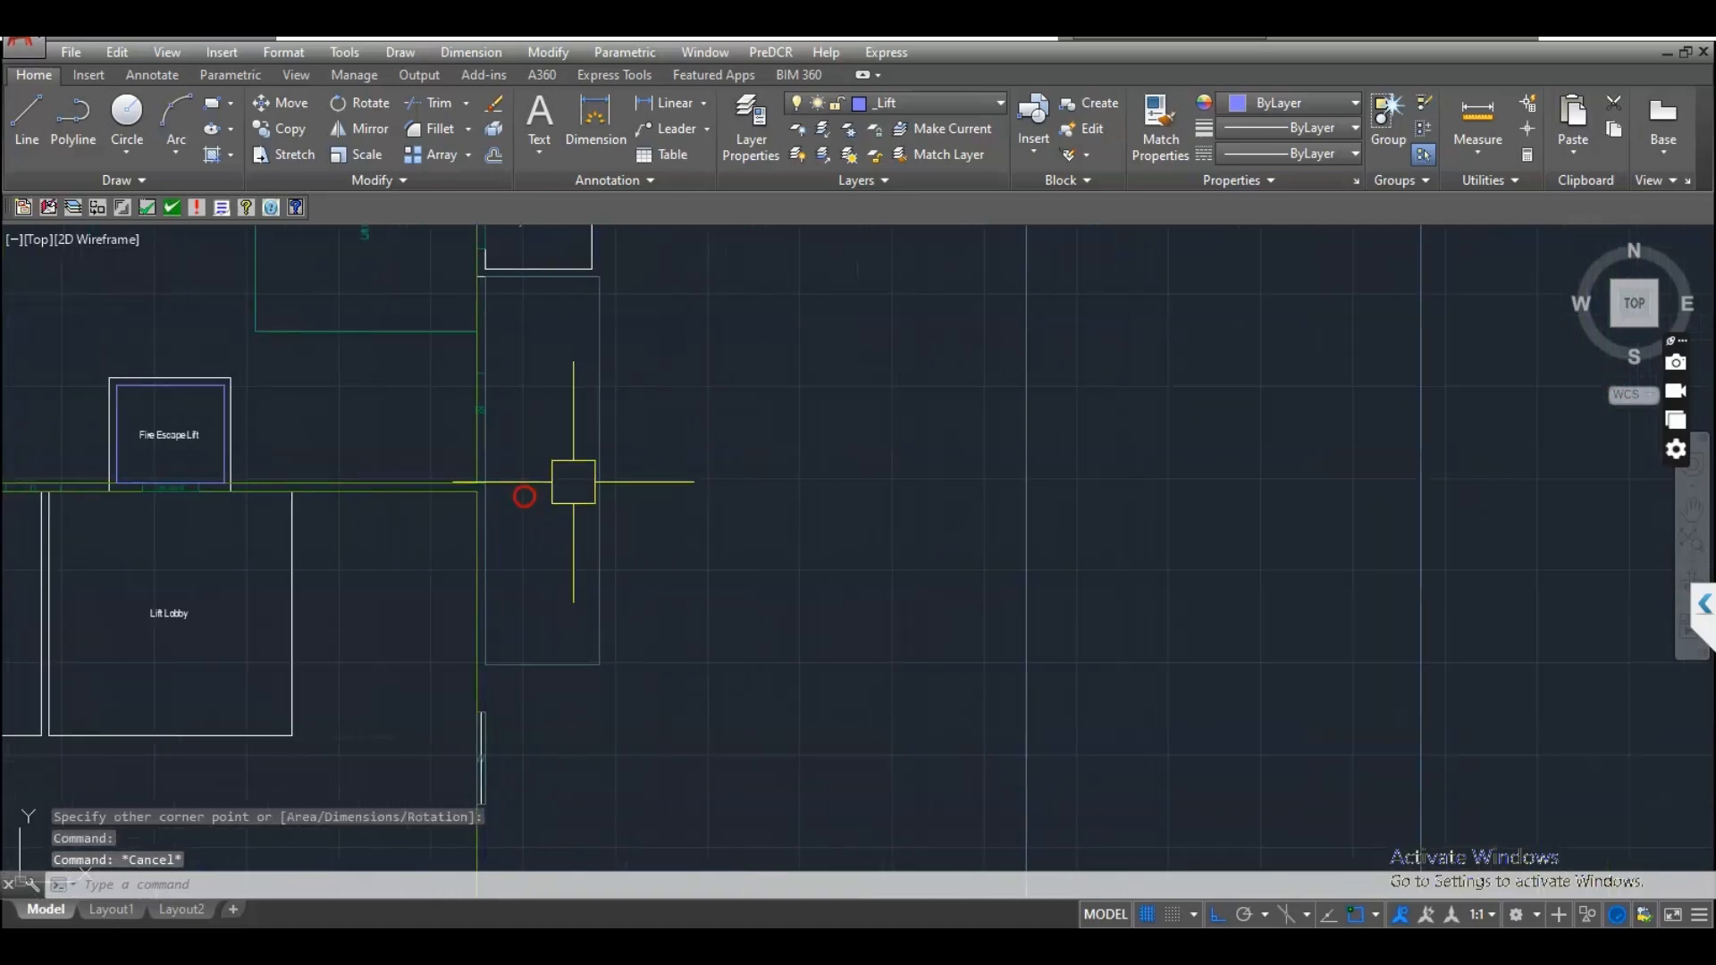
{"action": "scroll", "coordinate": [626, 473], "scroll_direction": "down", "scroll_amount": 4}
{"action": "scroll", "coordinate": [1245, 453], "scroll_direction": "up", "scroll_amount": 5}
{"action": "middle_click_drag", "start_coordinate": [1267, 459], "coordinate": [1055, 498]}
{"action": "scroll", "coordinate": [969, 518], "scroll_direction": "up", "scroll_amount": 2}
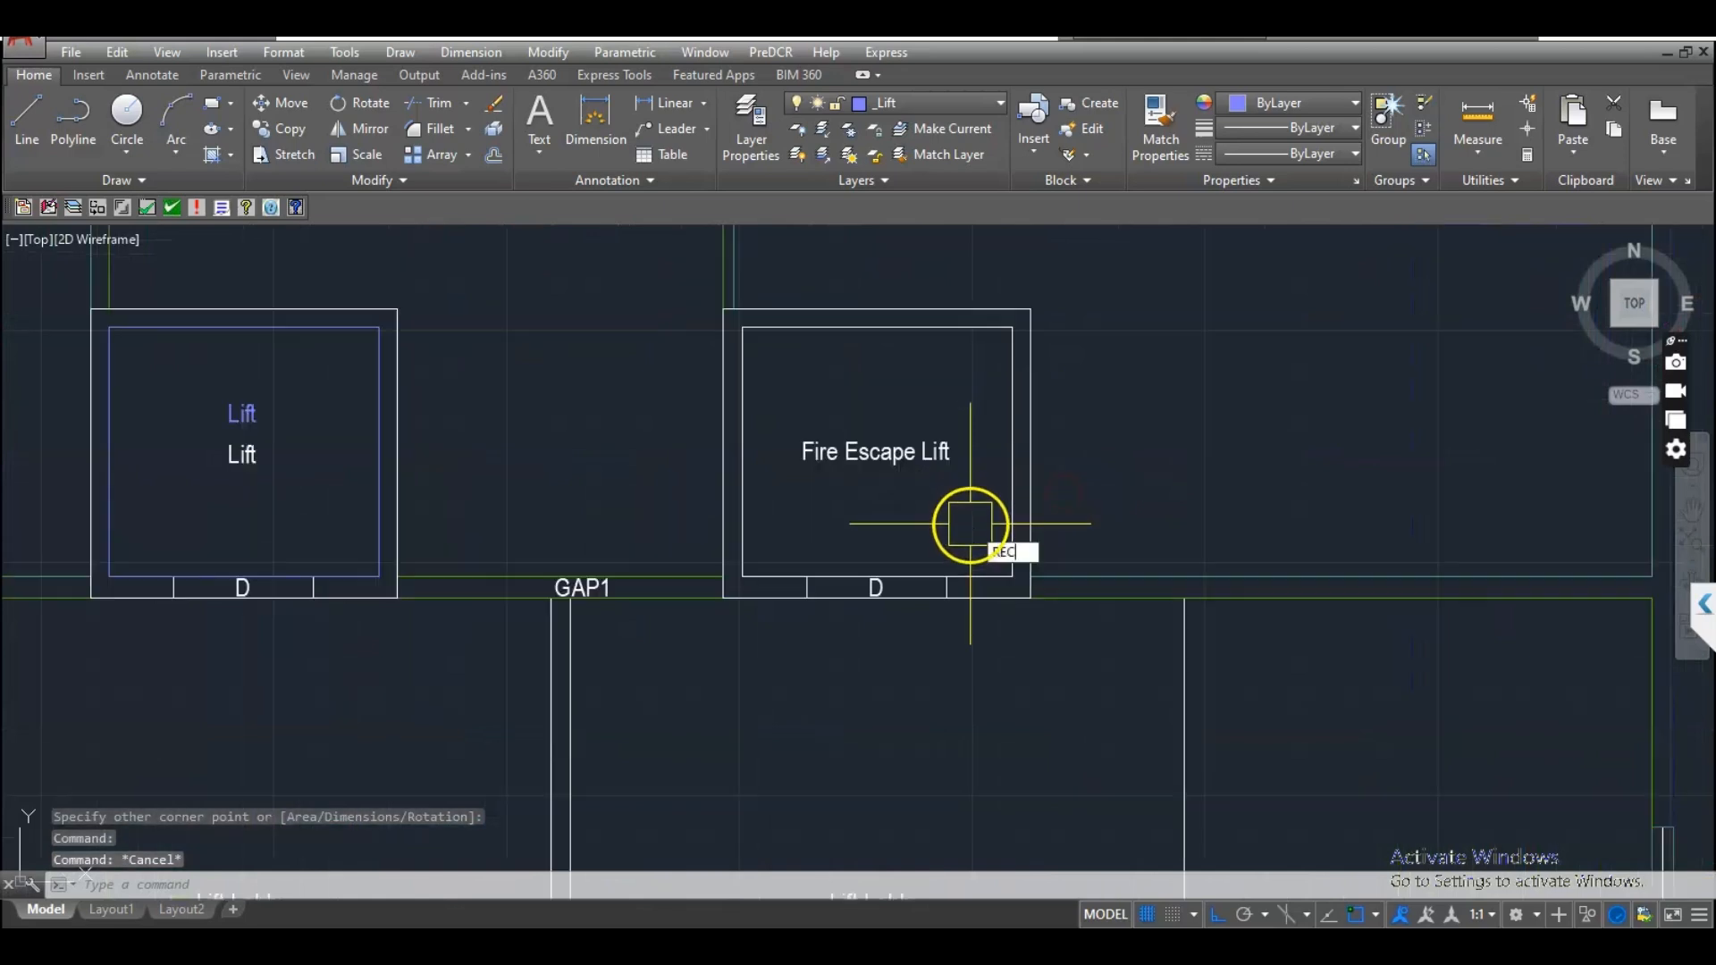
{"action": "type", "text": "REC"}
{"action": "key", "text": "Return"}
{"action": "left_click", "coordinate": [743, 576]}
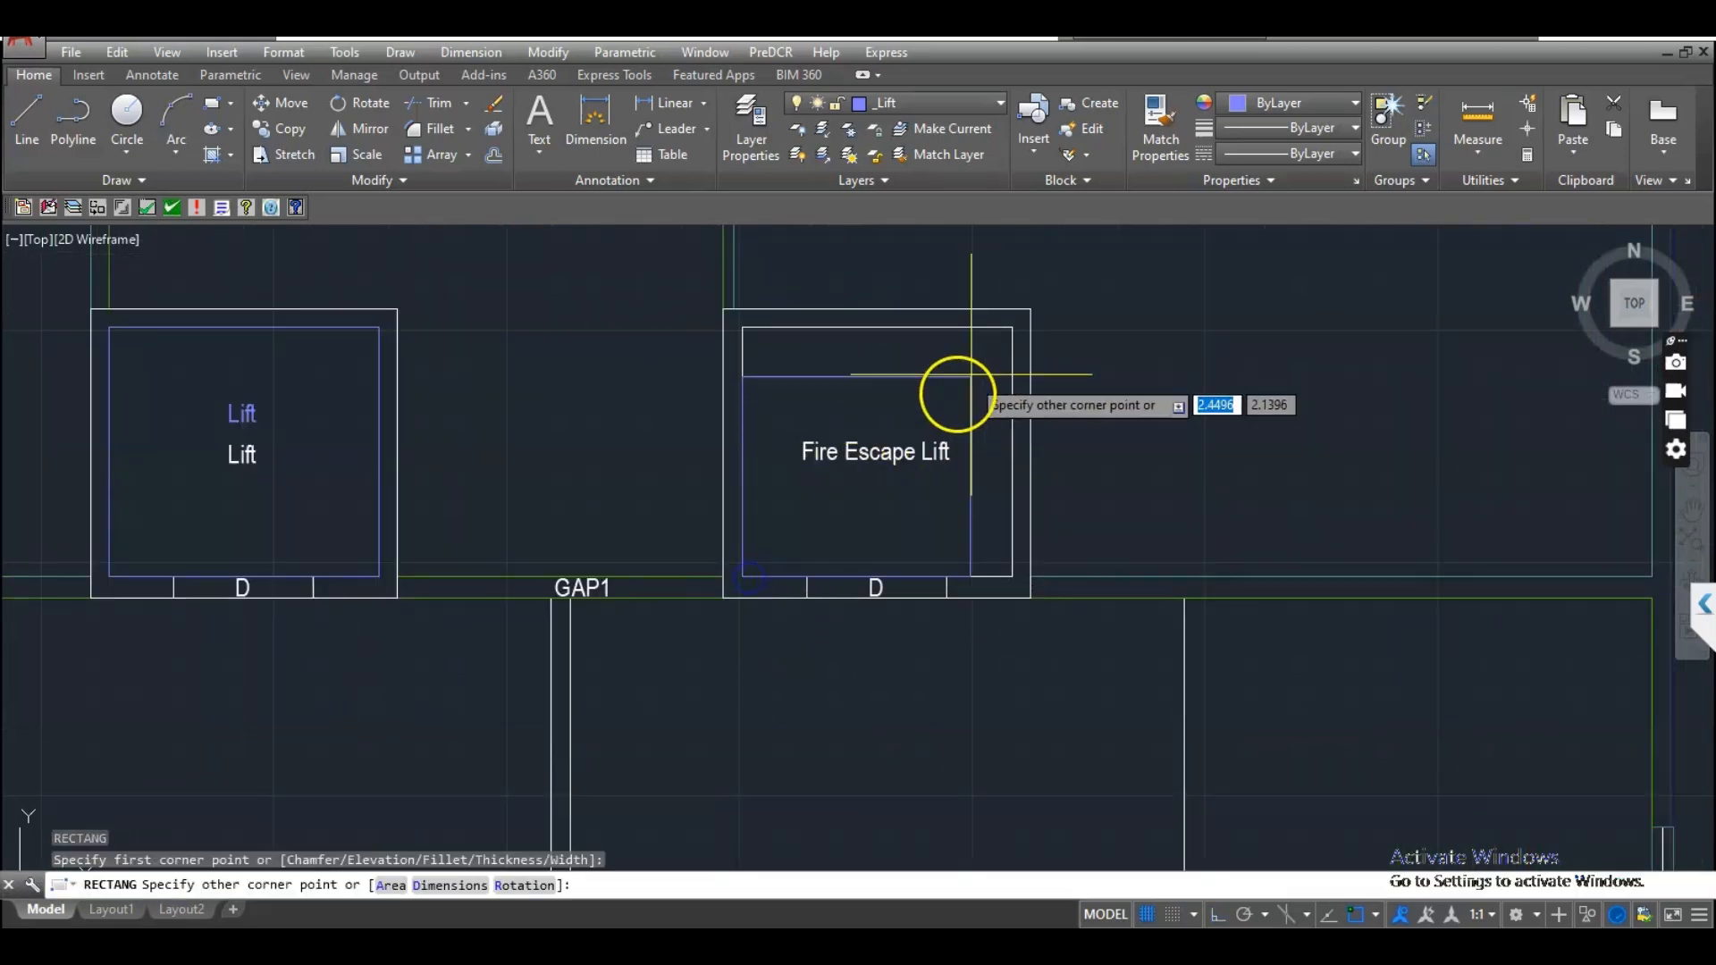
{"action": "left_click", "coordinate": [1011, 327]}
{"action": "left_click", "coordinate": [1010, 390]}
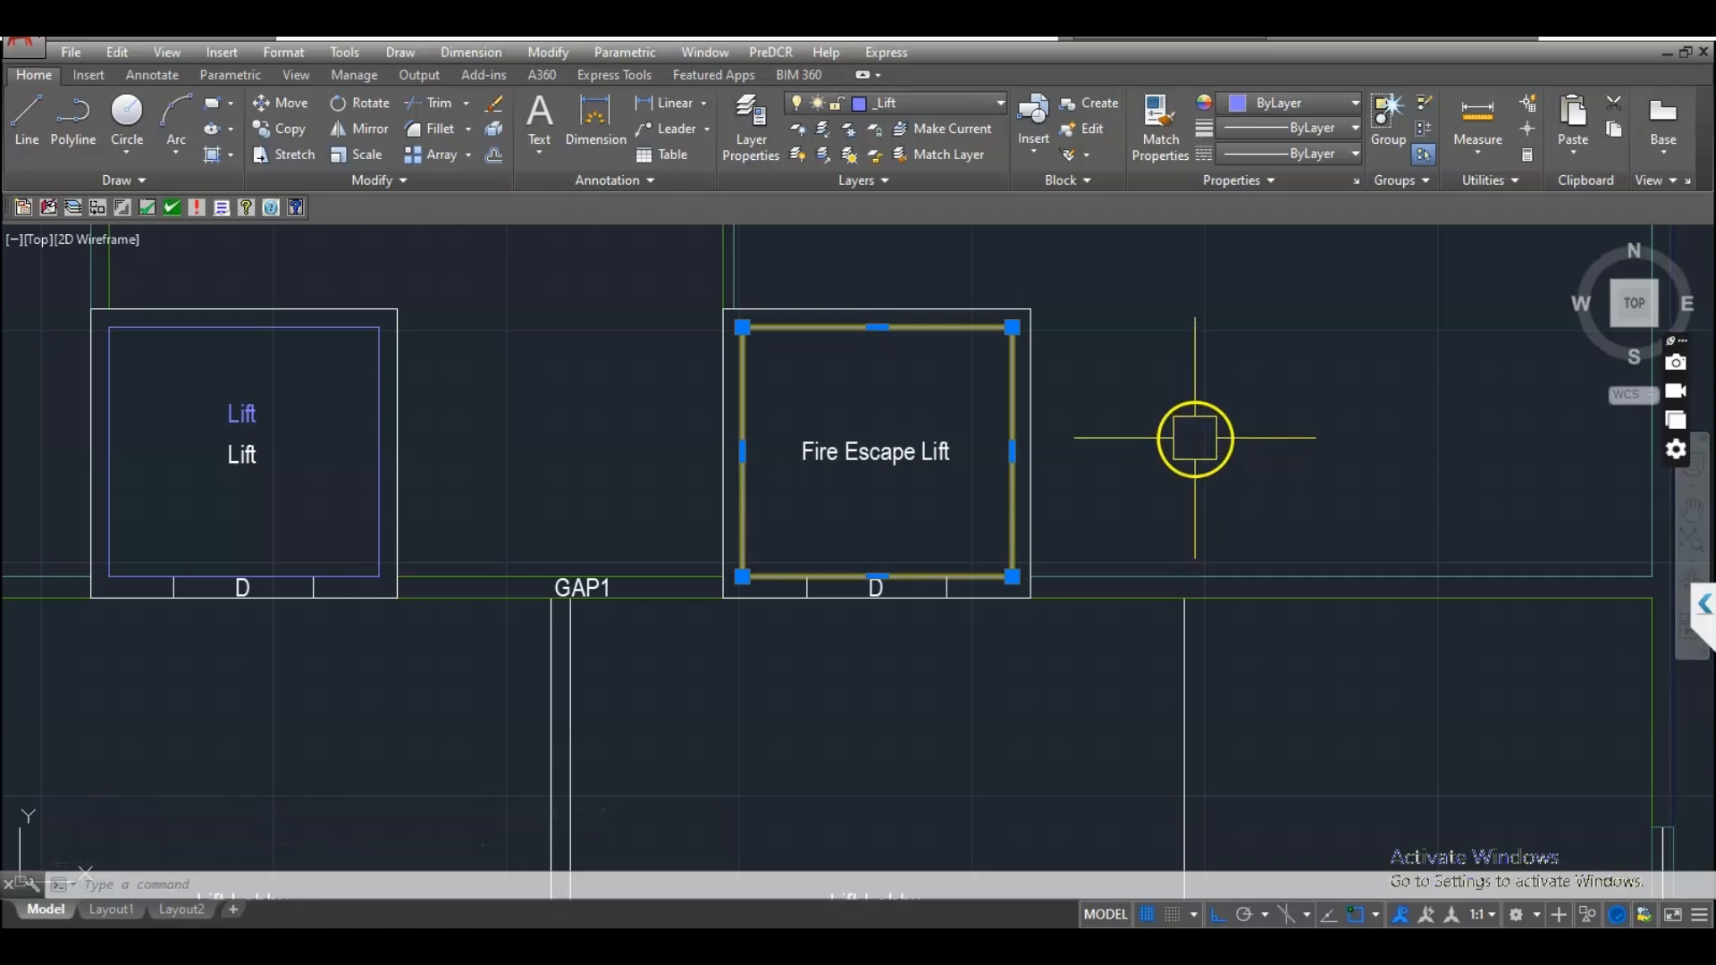
{"action": "key", "text": "Escape"}
- Mark the Fire Escape Lift rectangle above the FIRE-DOOR label as Fire Escape Lift with PreDCR
{"action": "scroll", "coordinate": [1235, 466], "scroll_direction": "down", "scroll_amount": 3}
{"action": "scroll", "coordinate": [1235, 466], "scroll_direction": "down", "scroll_amount": 4}
{"action": "middle_click_drag", "start_coordinate": [810, 508], "coordinate": [1058, 496]}
{"action": "scroll", "coordinate": [818, 451], "scroll_direction": "up", "scroll_amount": 6}
{"action": "scroll", "coordinate": [679, 430], "scroll_direction": "up", "scroll_amount": 2}
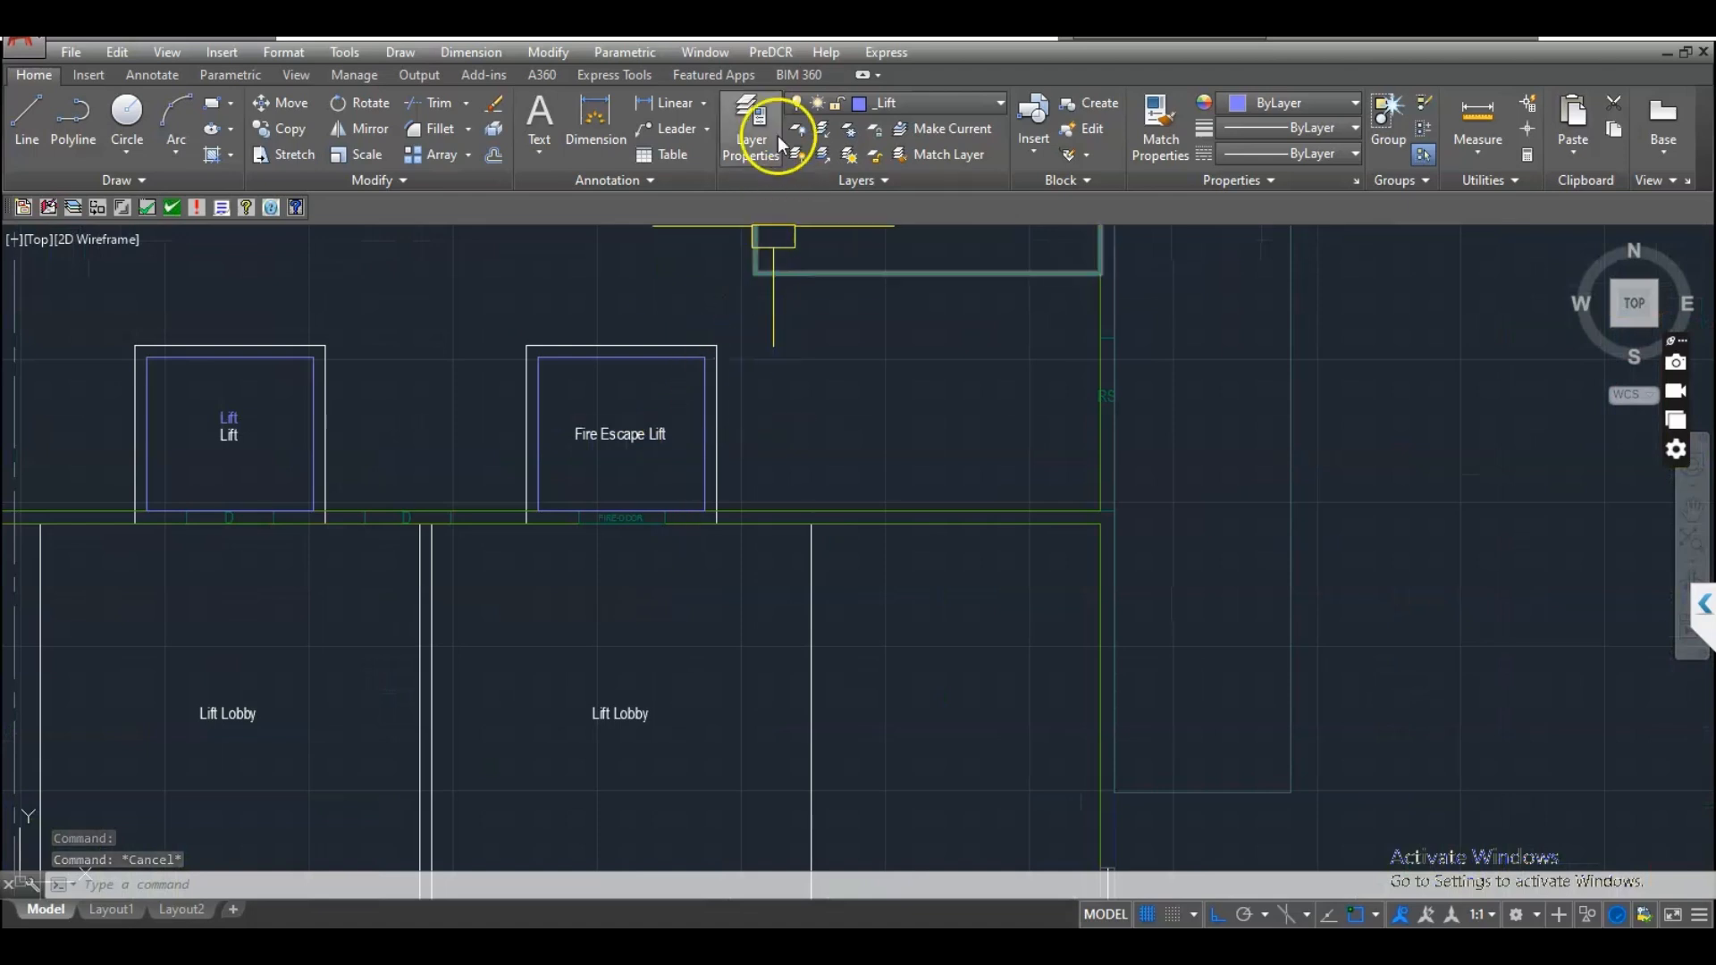
{"action": "left_click", "coordinate": [770, 52]}
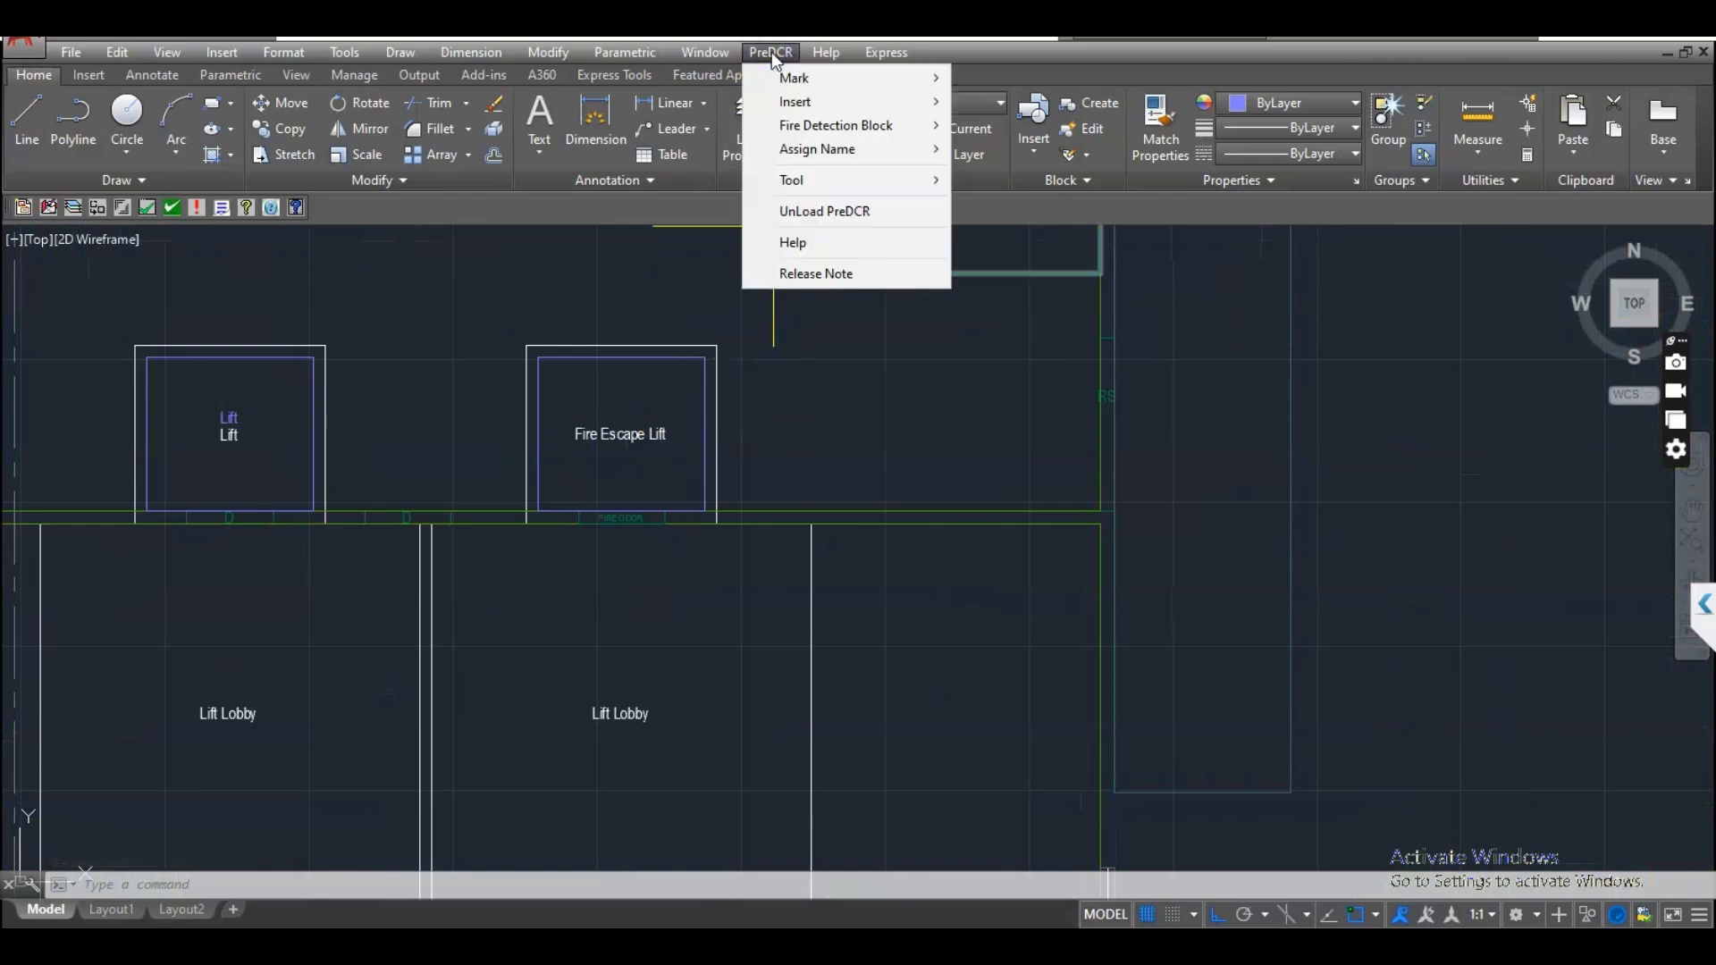
{"action": "left_click", "coordinate": [793, 81]}
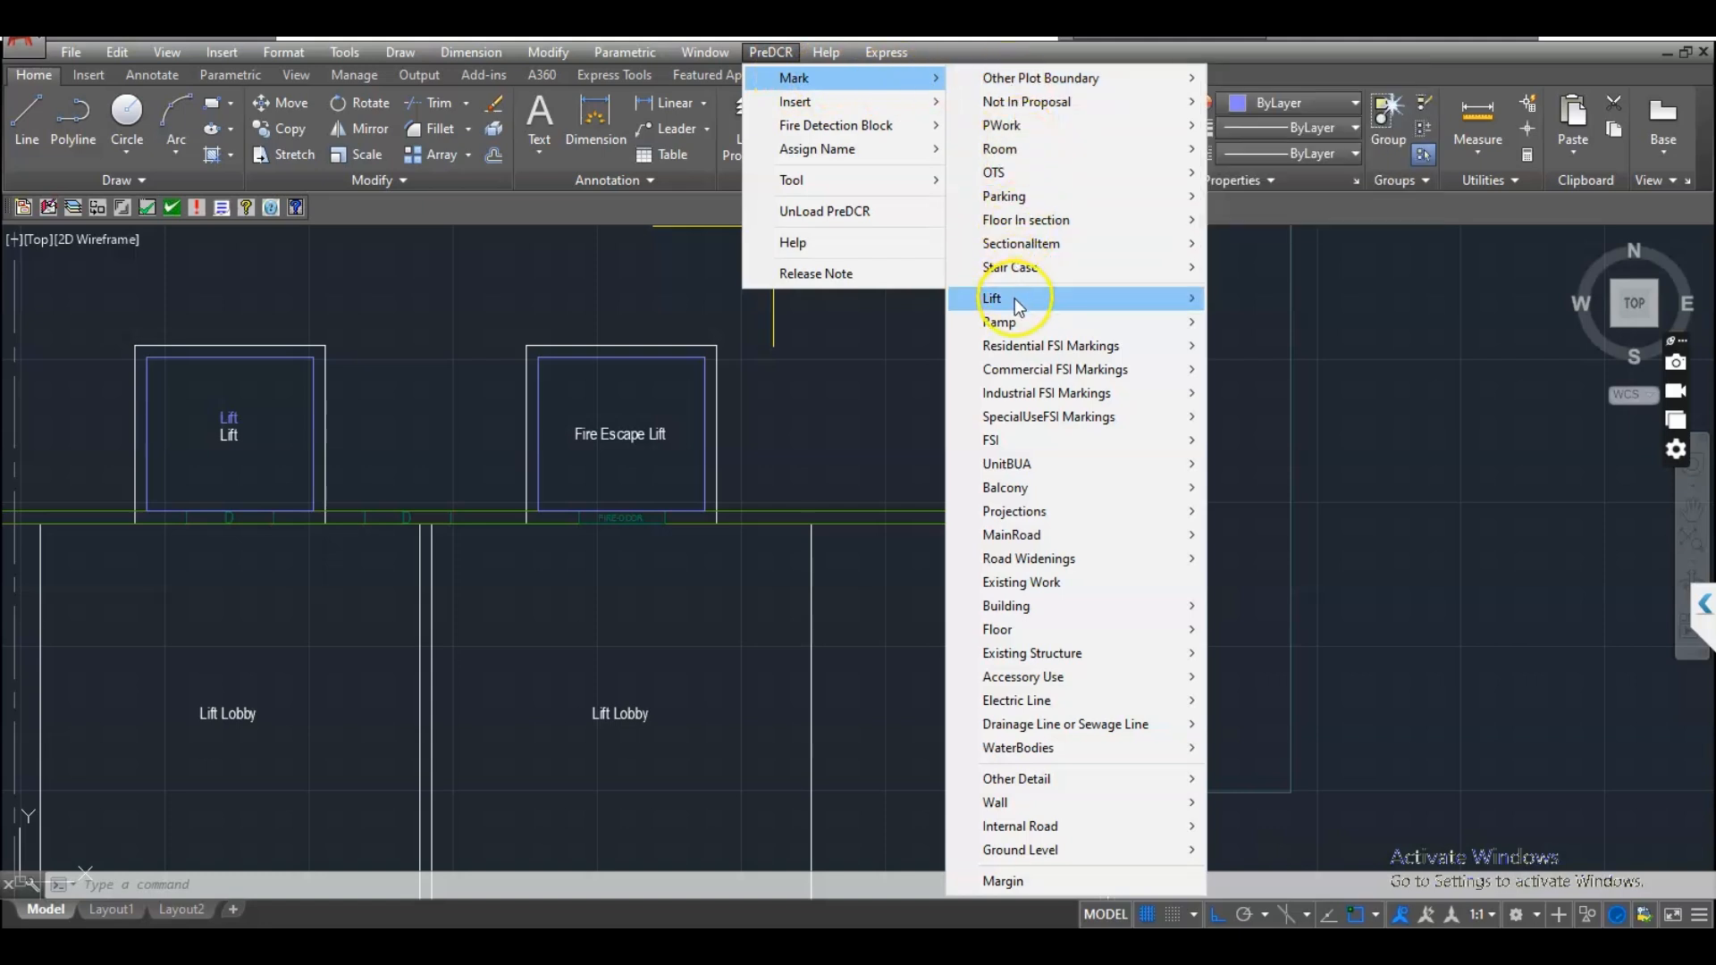
{"action": "mouse_move", "coordinate": [1017, 303]}
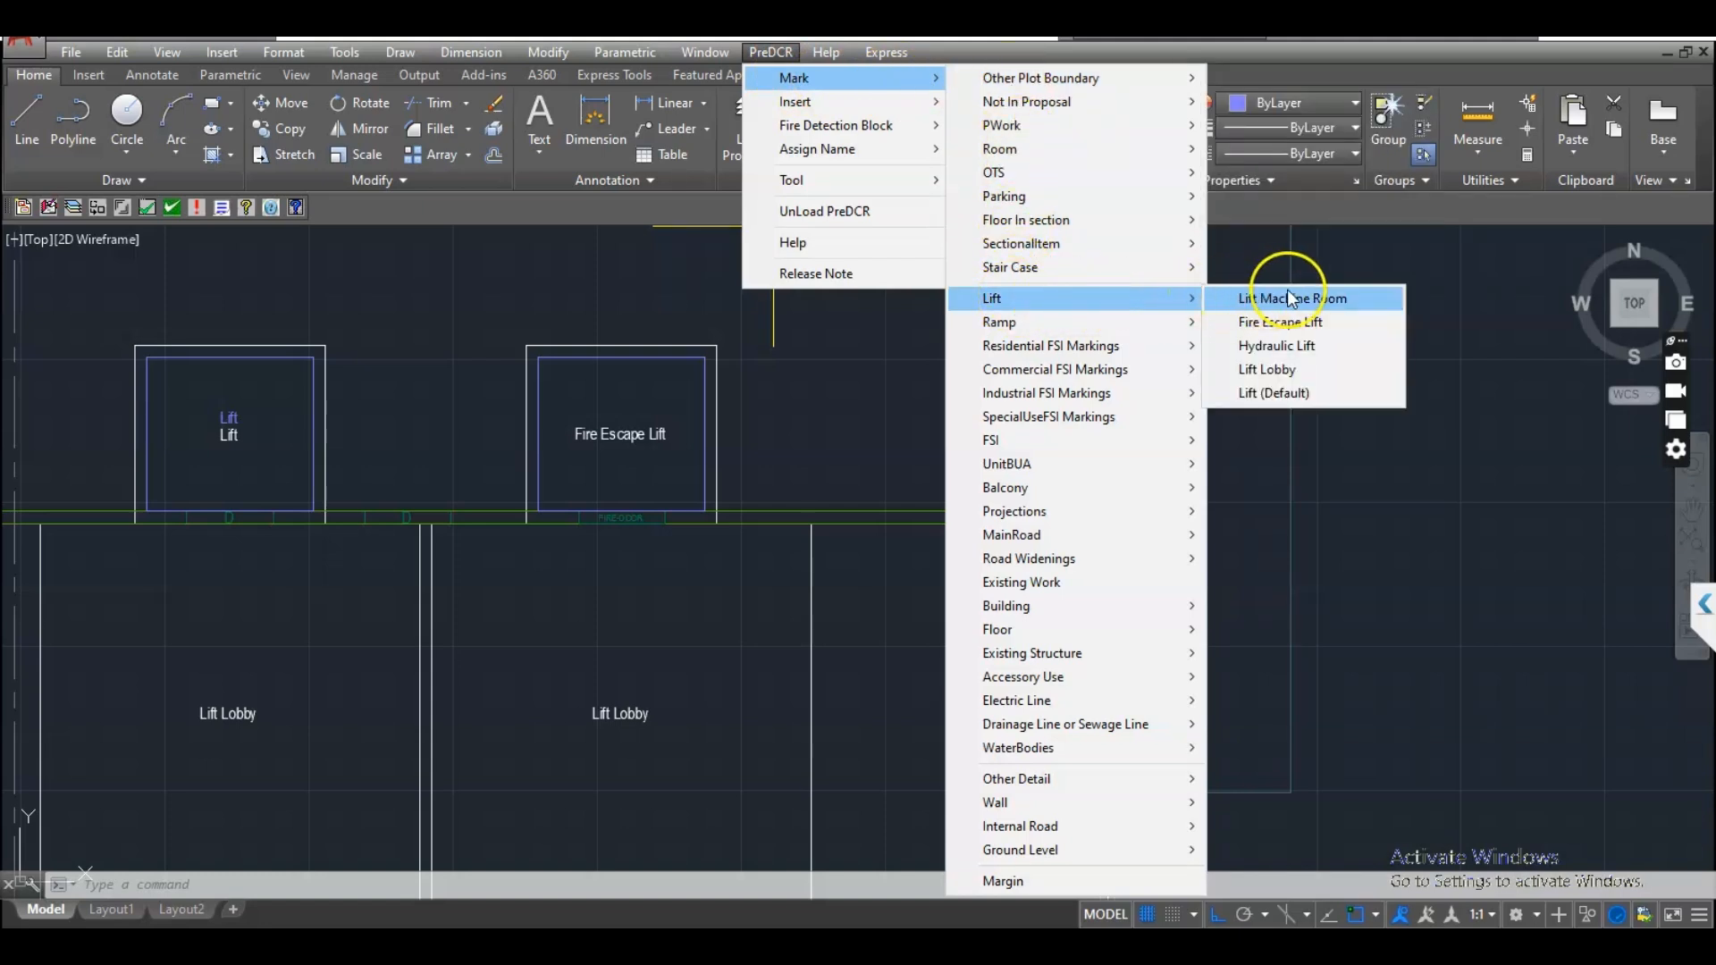
{"action": "left_click", "coordinate": [1360, 321]}
{"action": "scroll", "coordinate": [701, 420], "scroll_direction": "up", "scroll_amount": 2}
{"action": "left_click", "coordinate": [699, 391]}
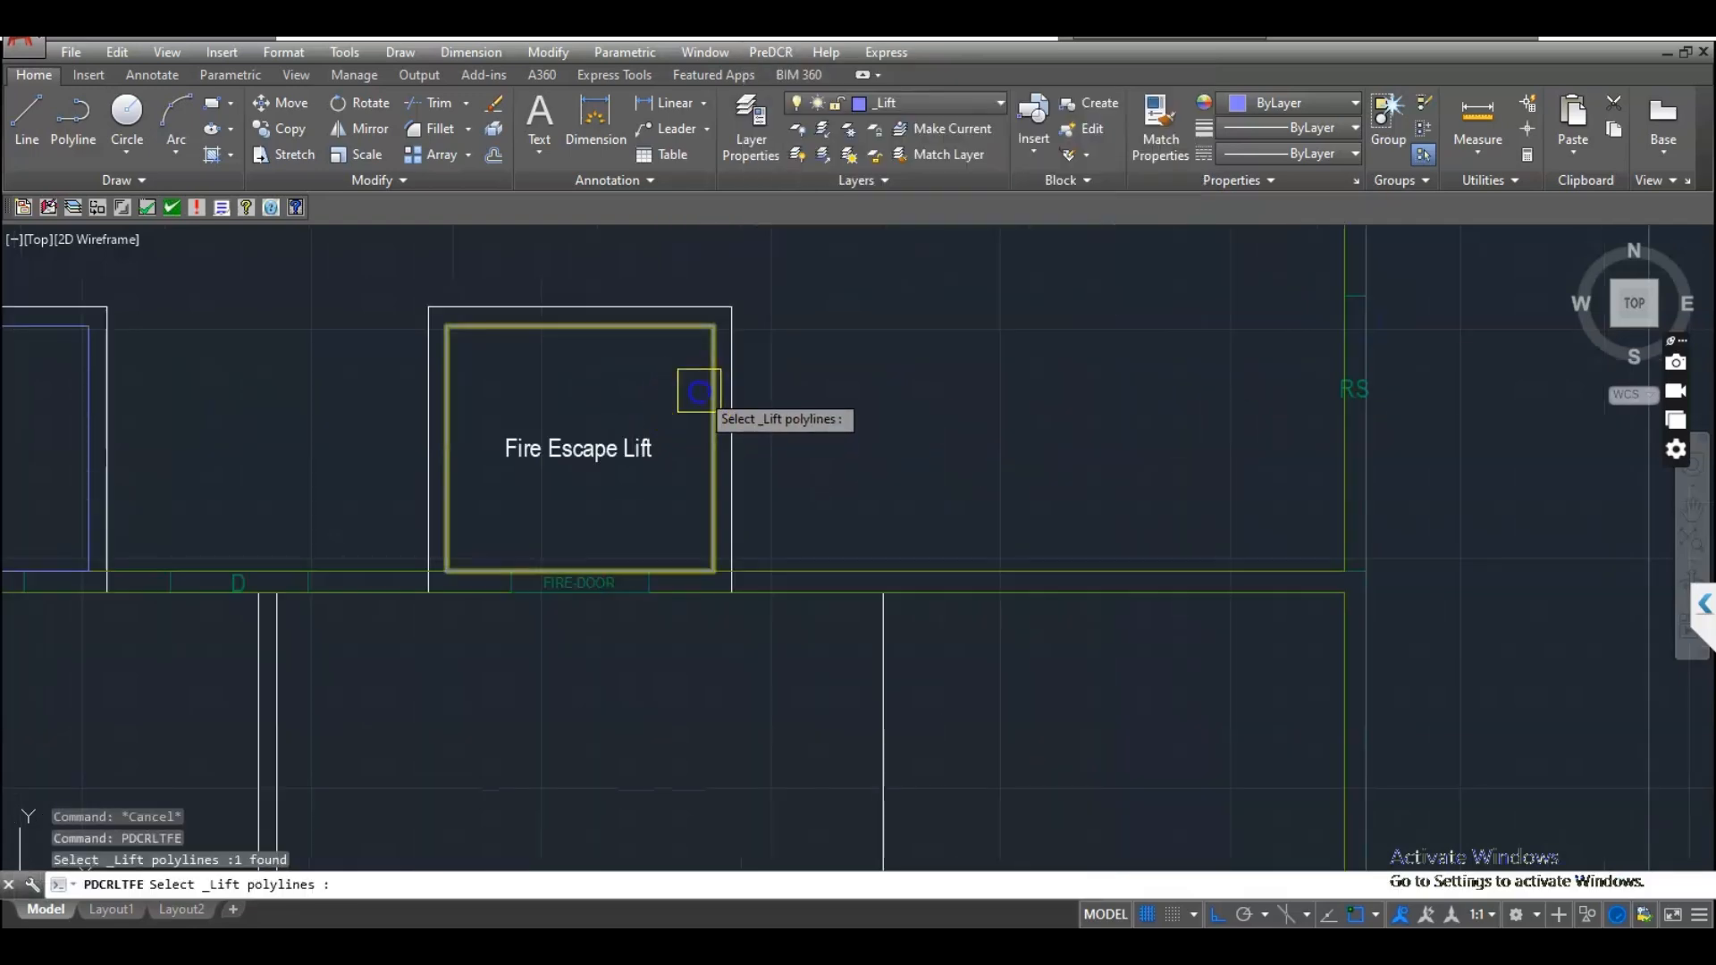
{"action": "key", "text": "Return"}
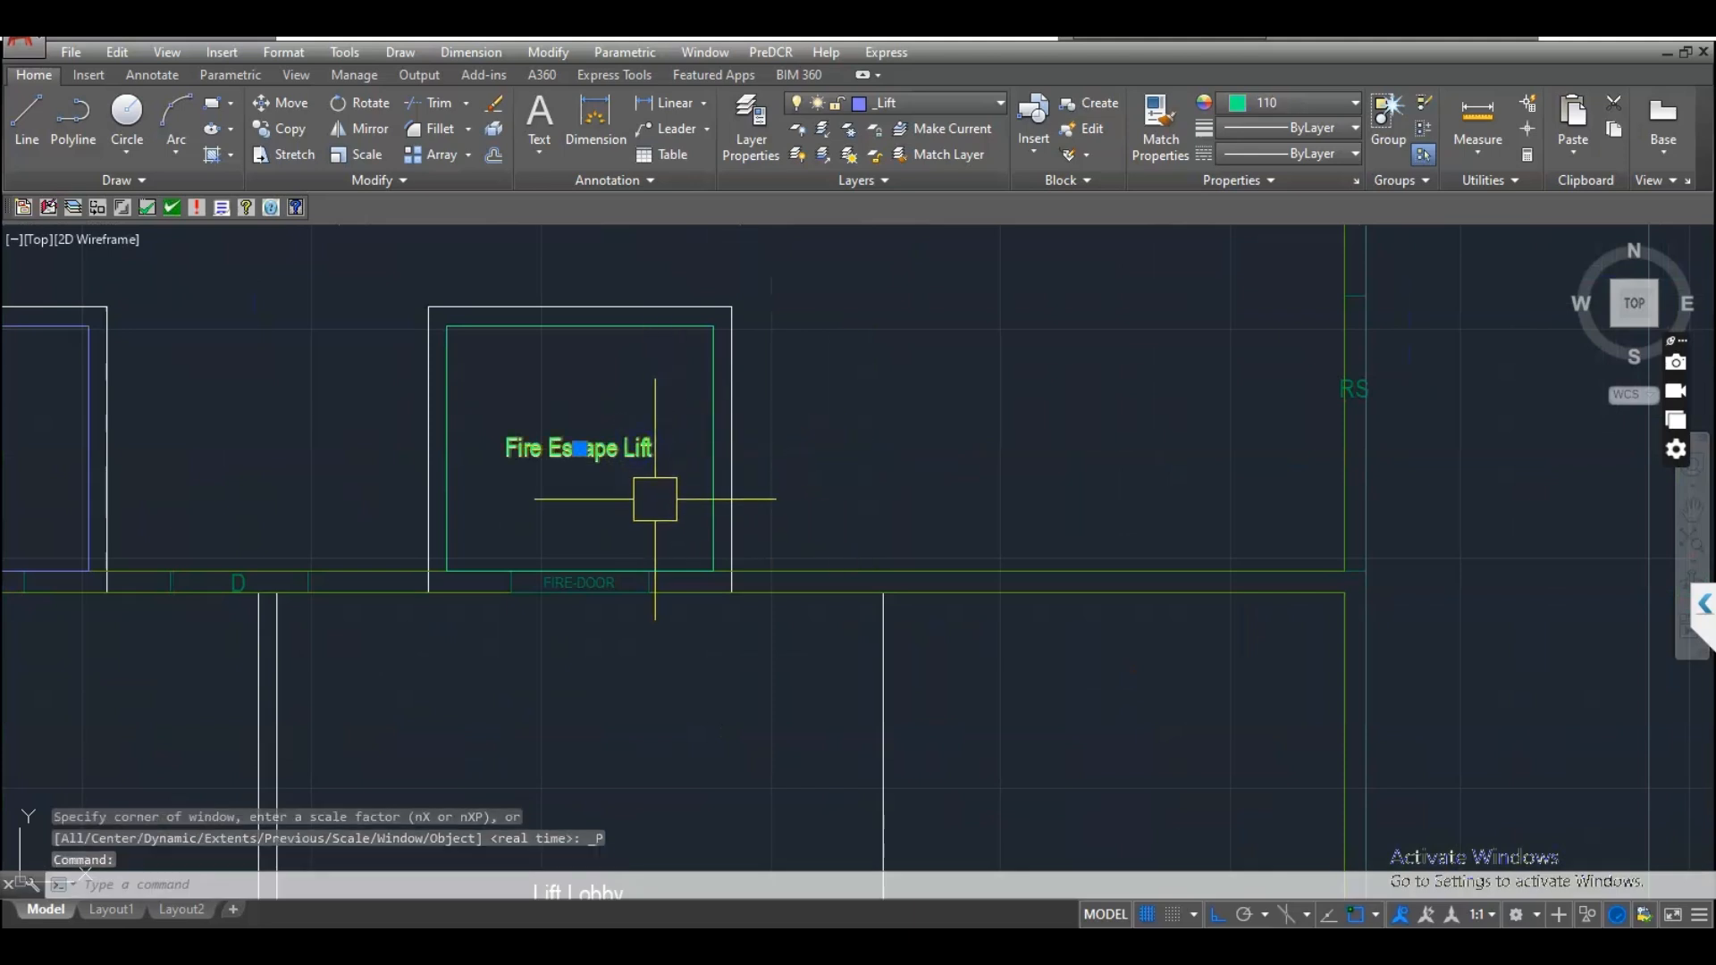
- Move the new green Fire Escape Lift text upward so it sits just above the original white label
{"action": "type", "text": "m"}
{"action": "key", "text": "Return"}
{"action": "left_click", "coordinate": [610, 502]}
{"action": "left_click", "coordinate": [609, 468]}
{"action": "left_click", "coordinate": [614, 393]}
{"action": "left_click", "coordinate": [709, 375]}
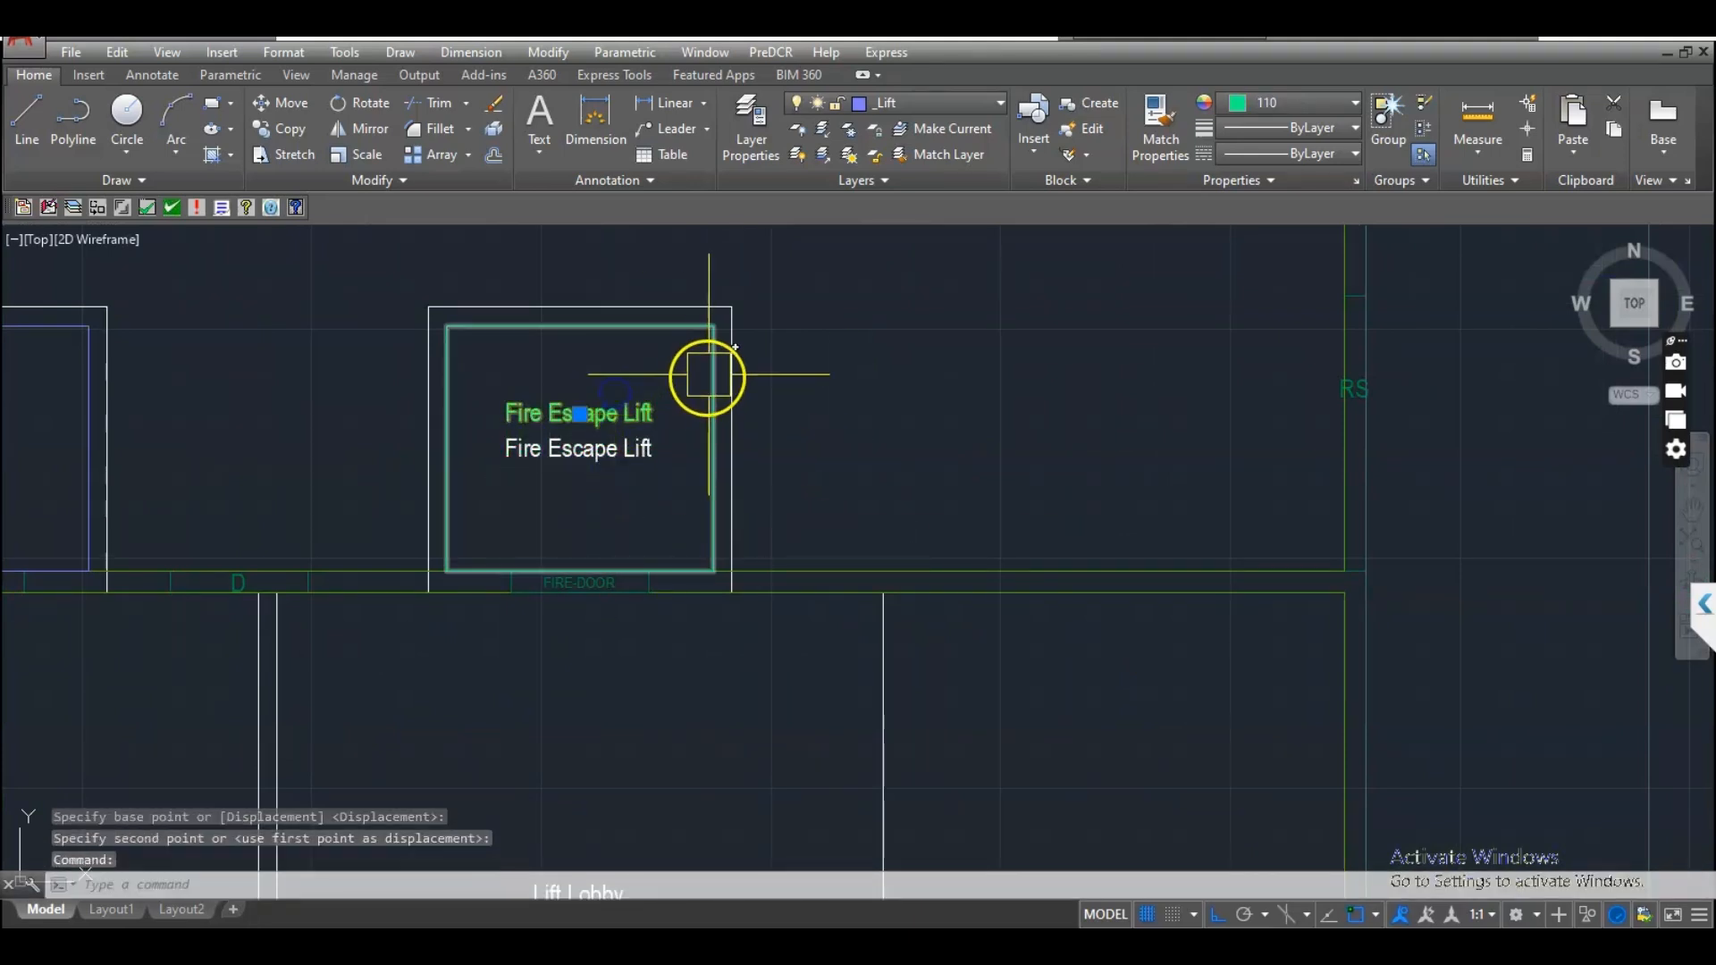
{"action": "left_click", "coordinate": [709, 375]}
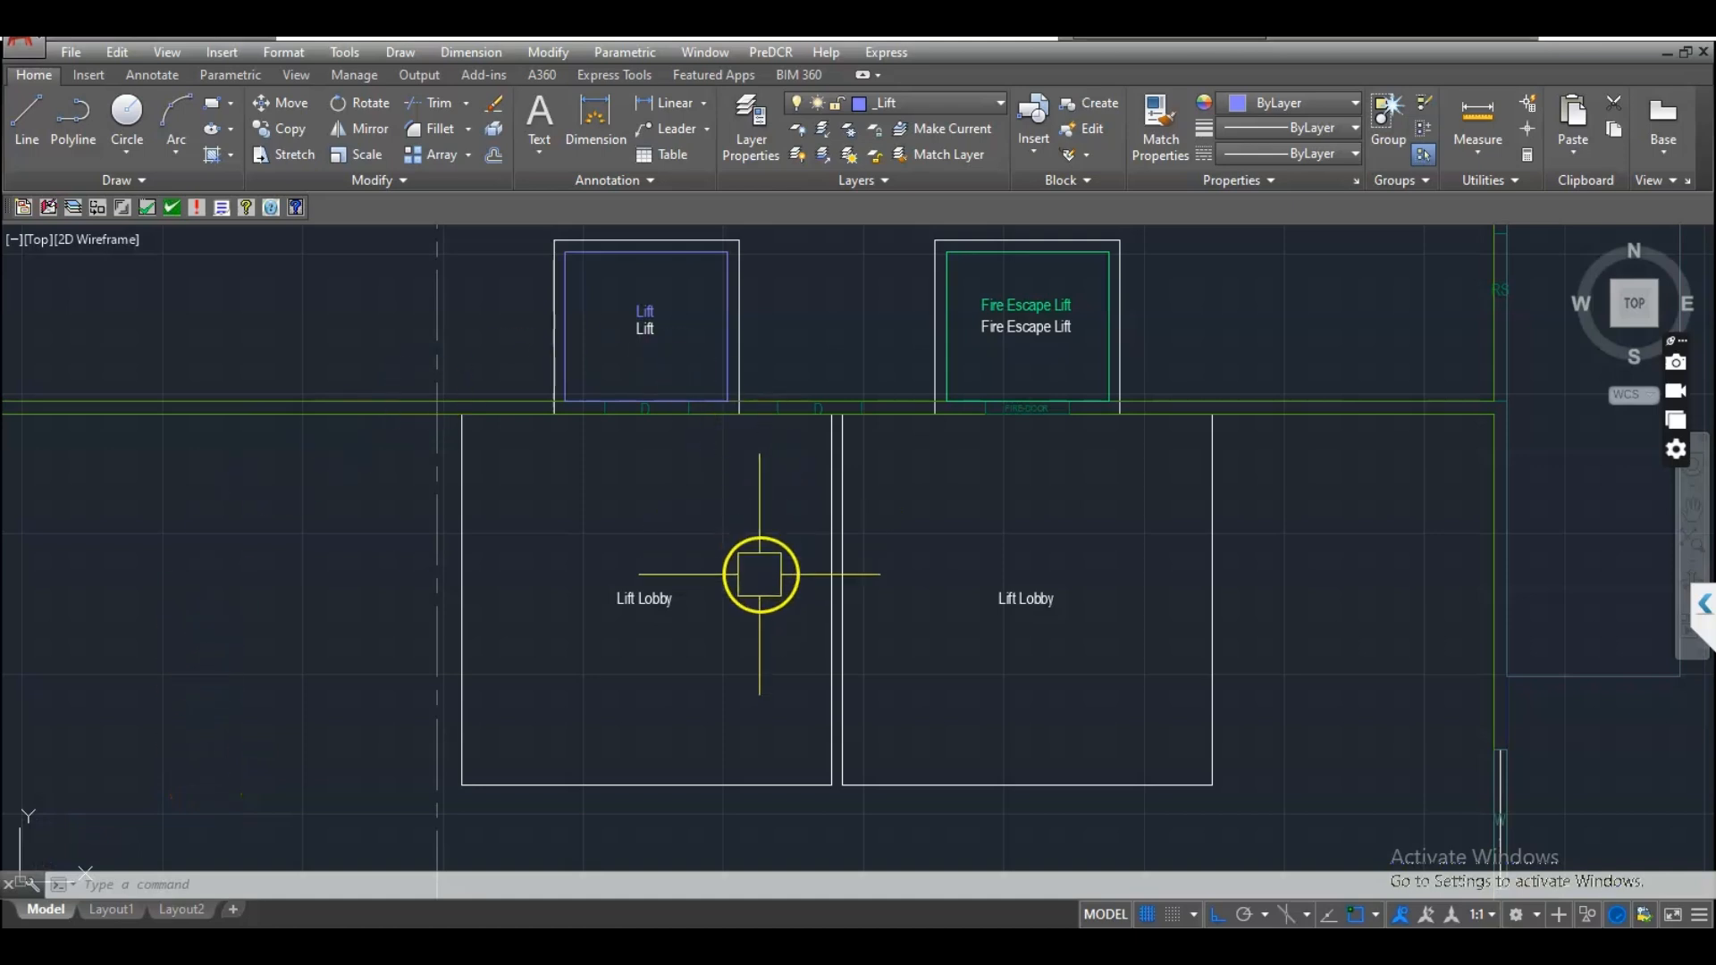
- Draw a rectangle over the outline of the Lift Lobby directly below the Lift
{"action": "middle_click_drag", "start_coordinate": [762, 567], "coordinate": [709, 647]}
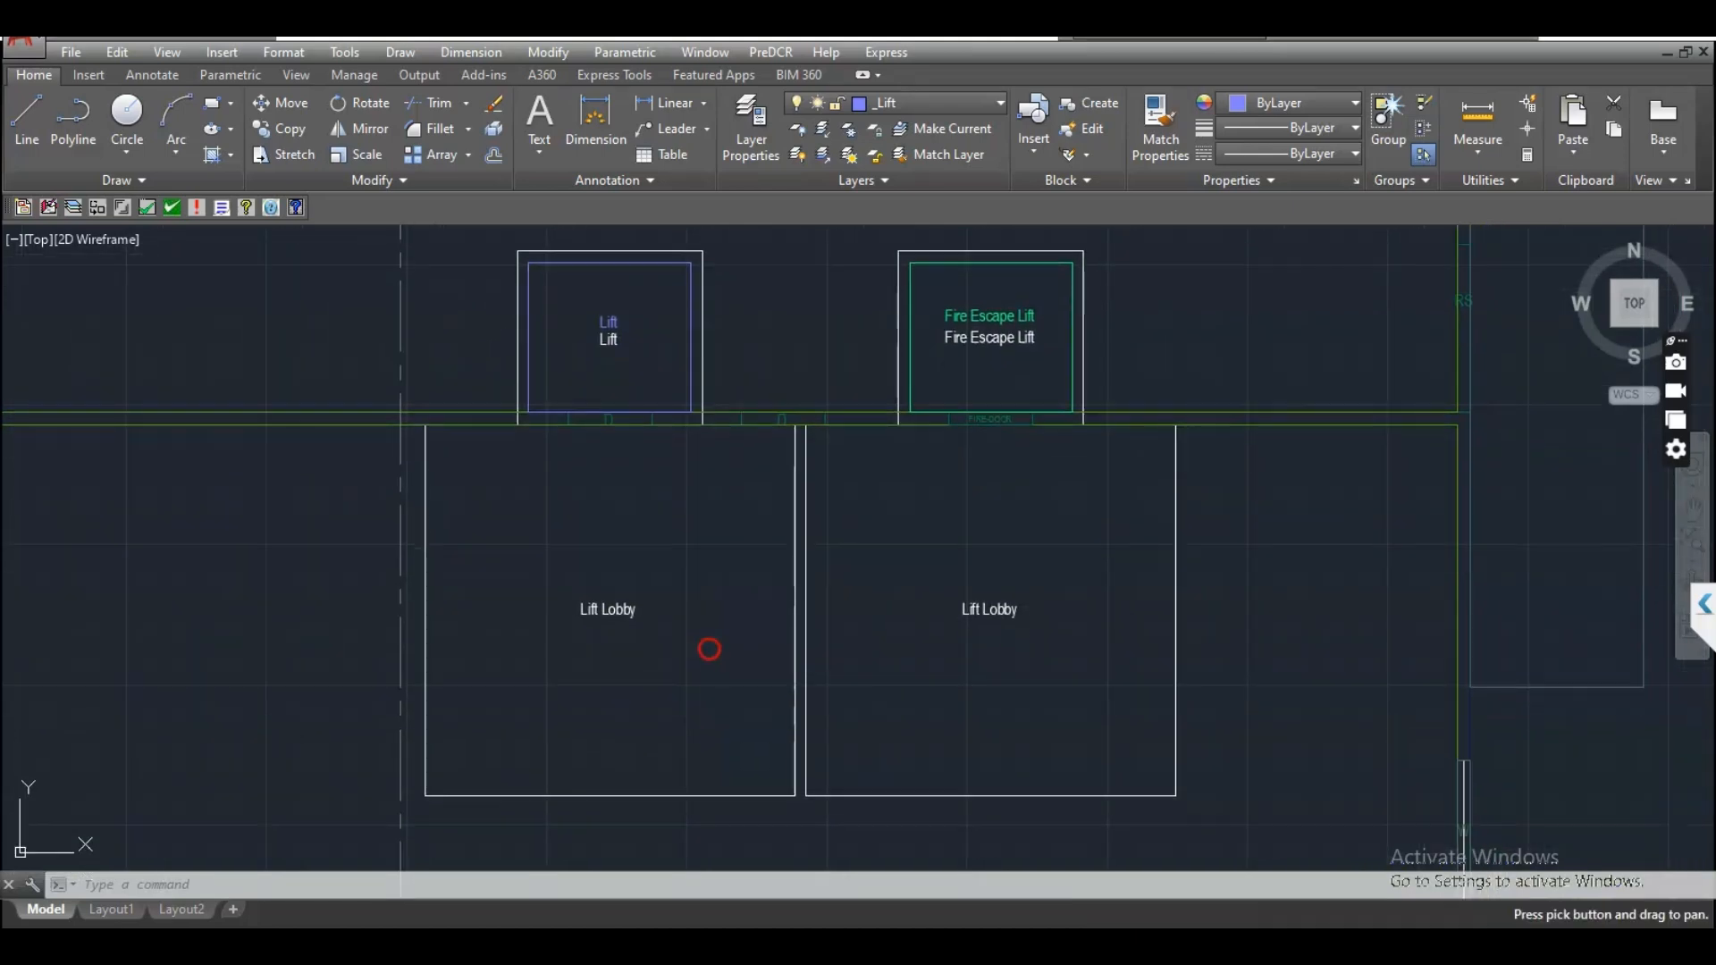
{"action": "type", "text": "EC"}
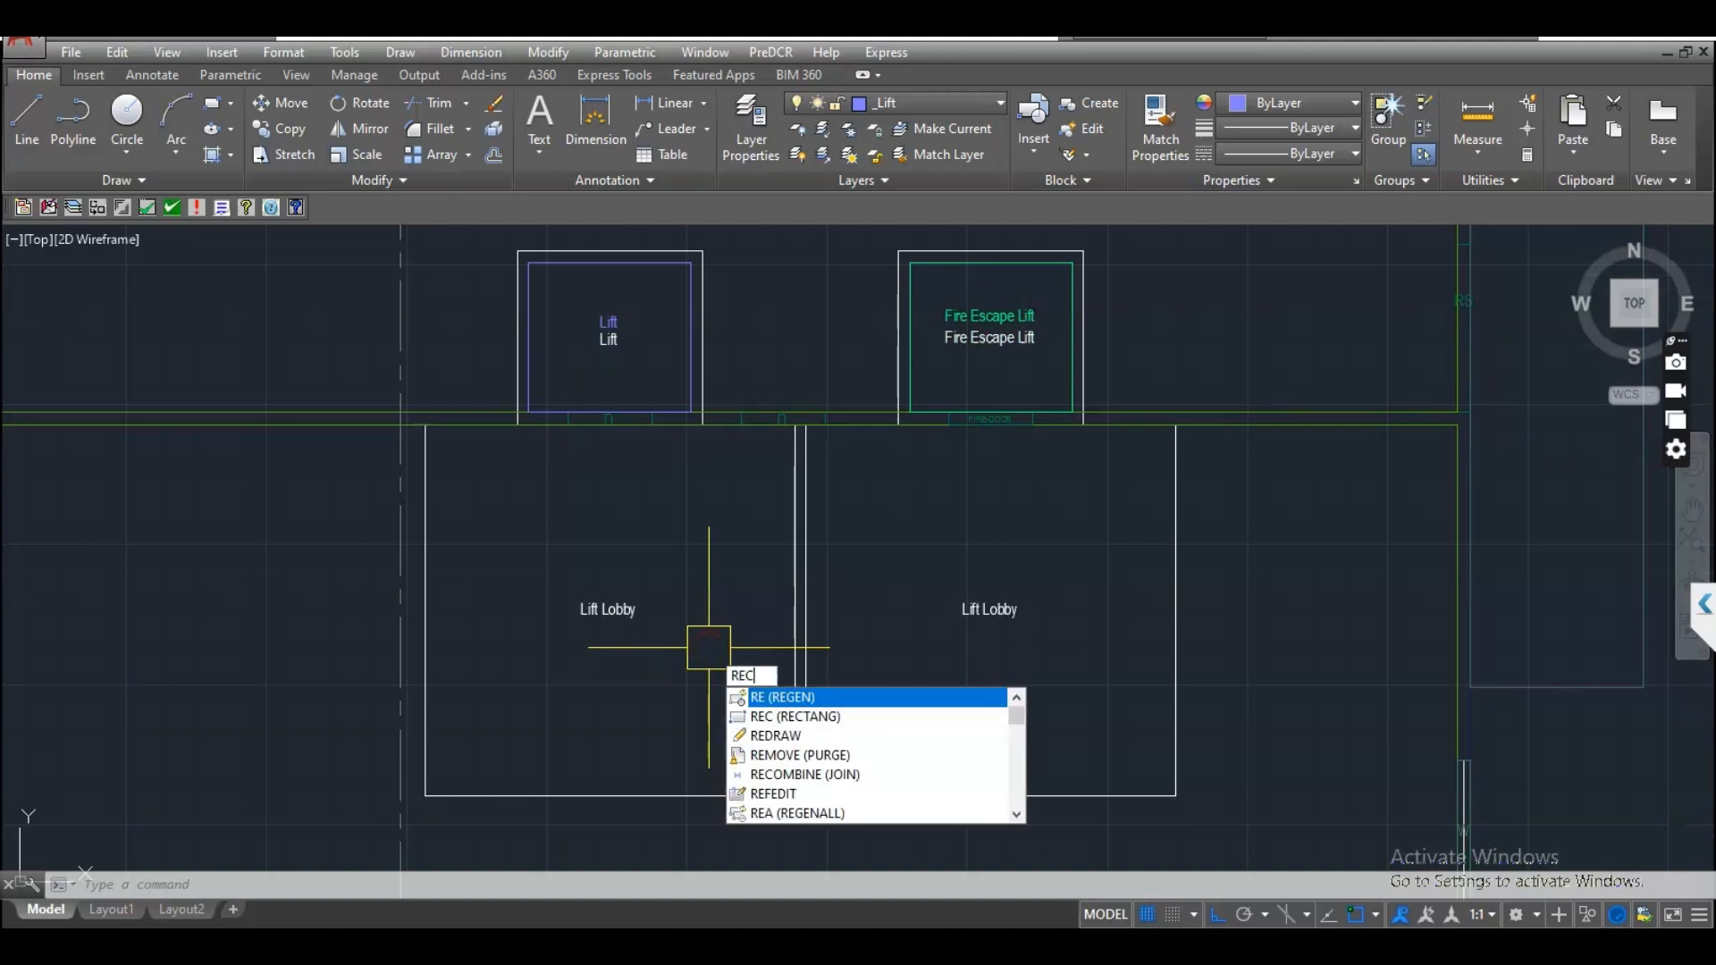
{"action": "key", "text": "Return"}
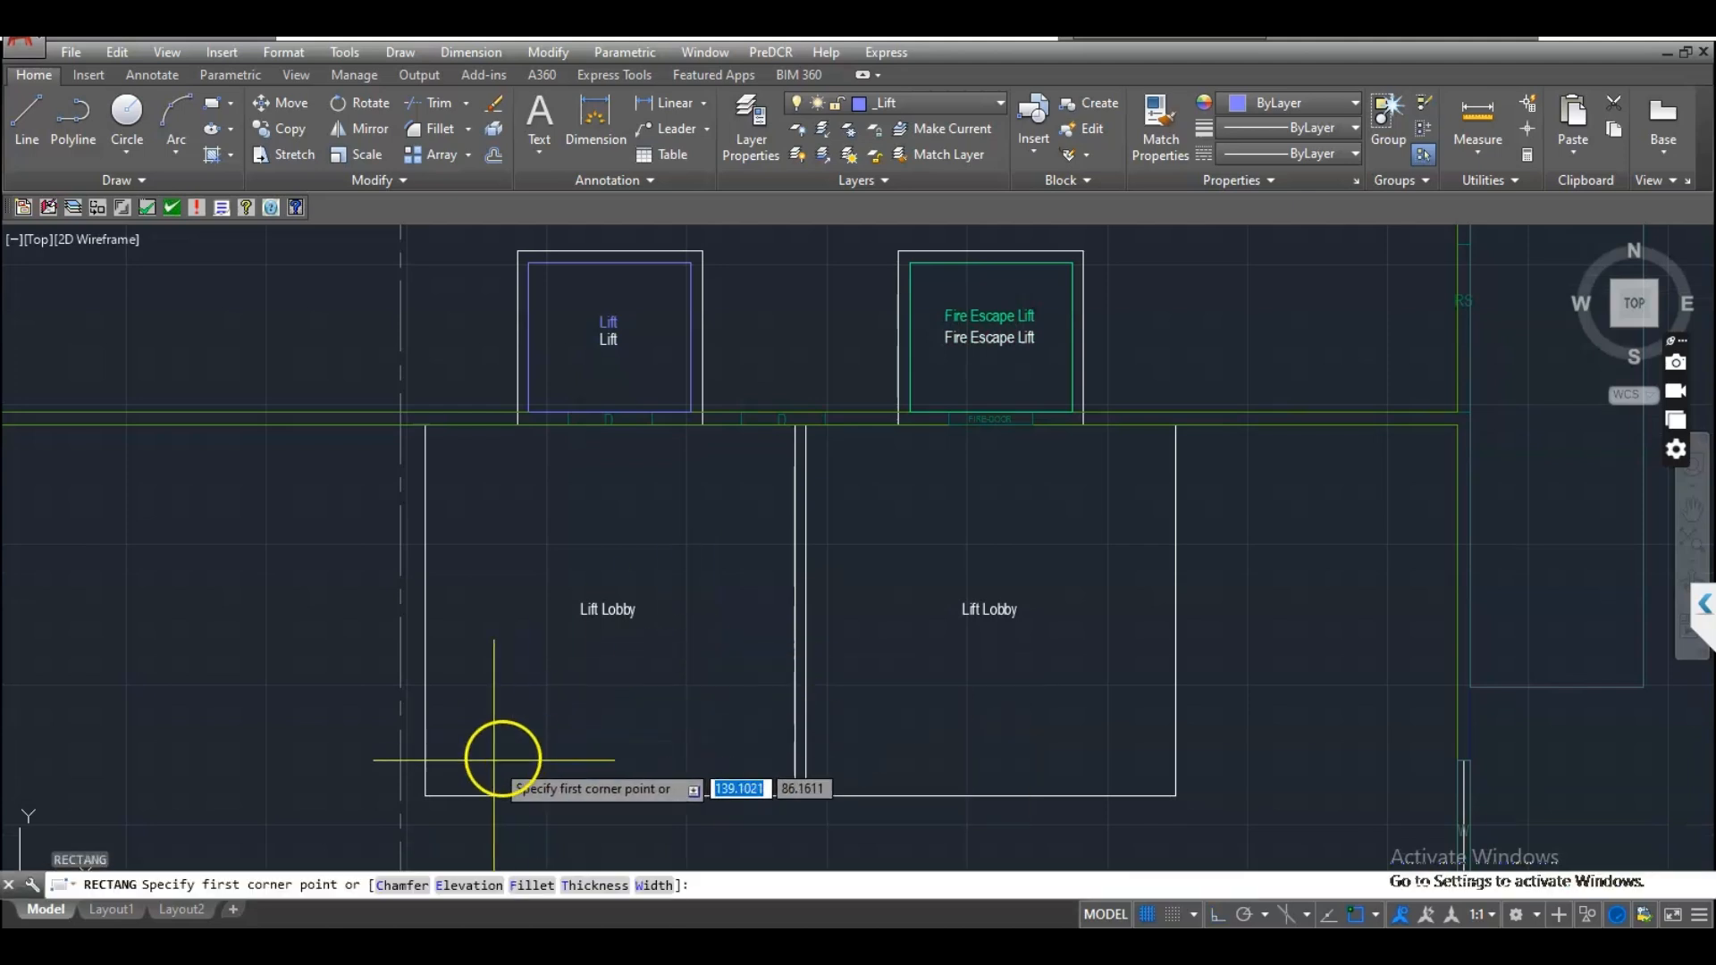
{"action": "left_click", "coordinate": [429, 787]}
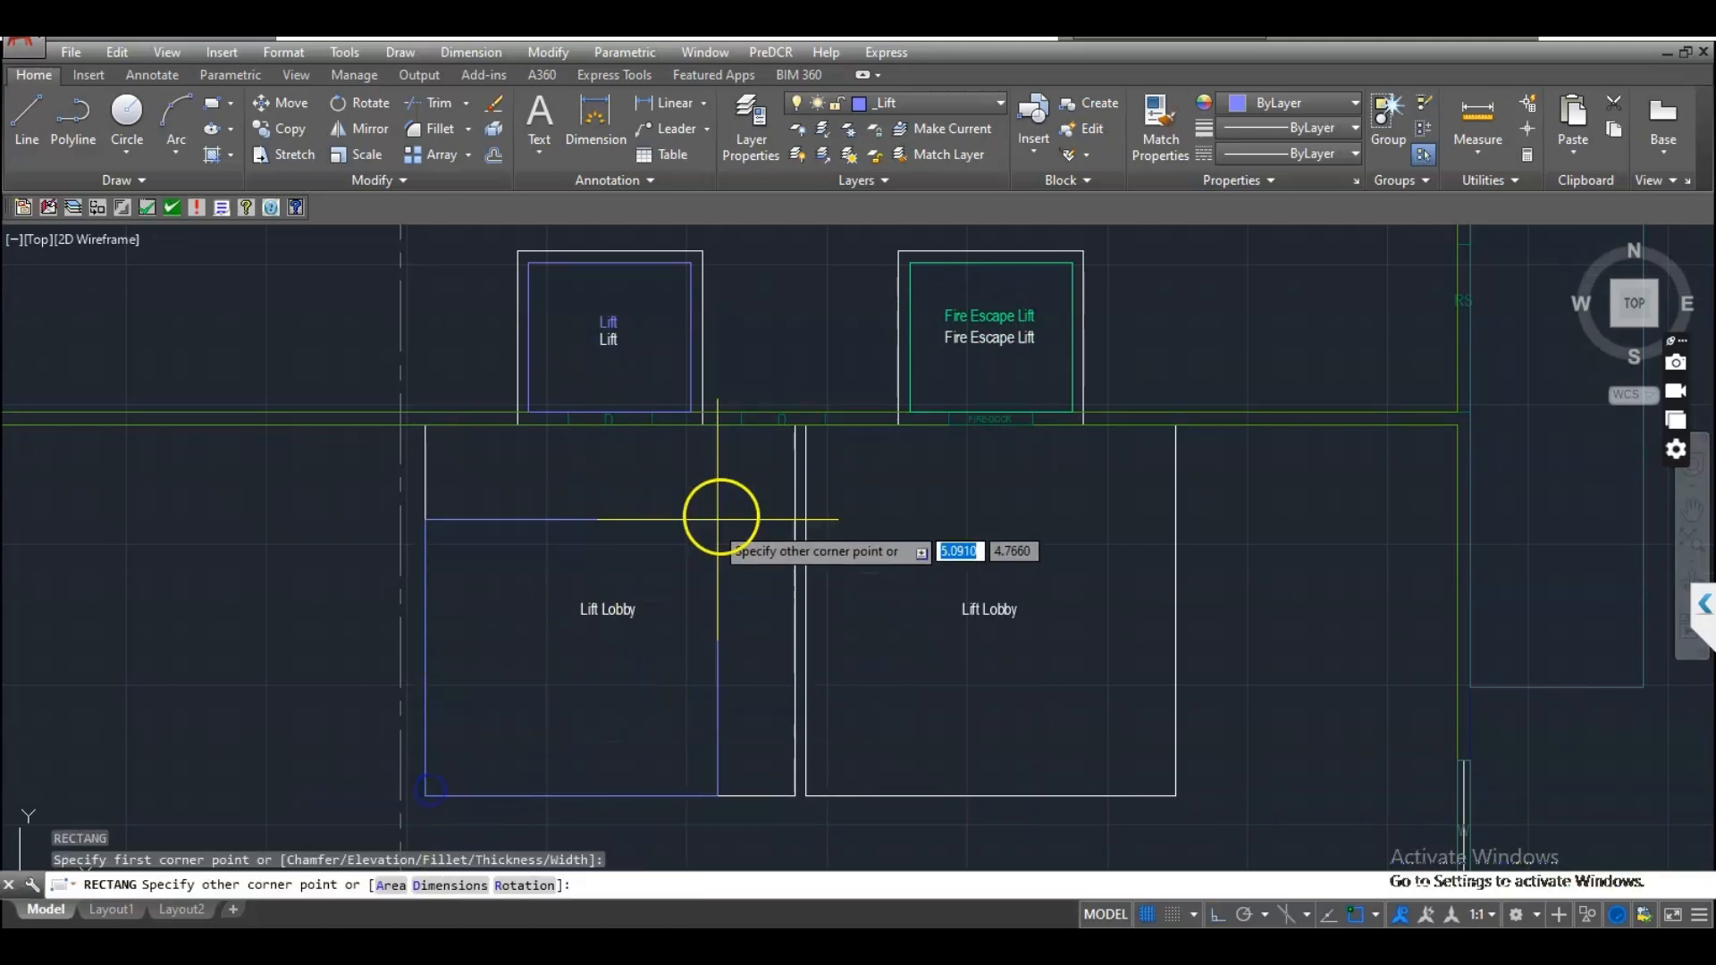
{"action": "scroll", "coordinate": [790, 426], "scroll_direction": "up", "scroll_amount": 2}
{"action": "left_click", "coordinate": [790, 425]}
{"action": "scroll", "coordinate": [702, 456], "scroll_direction": "down", "scroll_amount": 3}
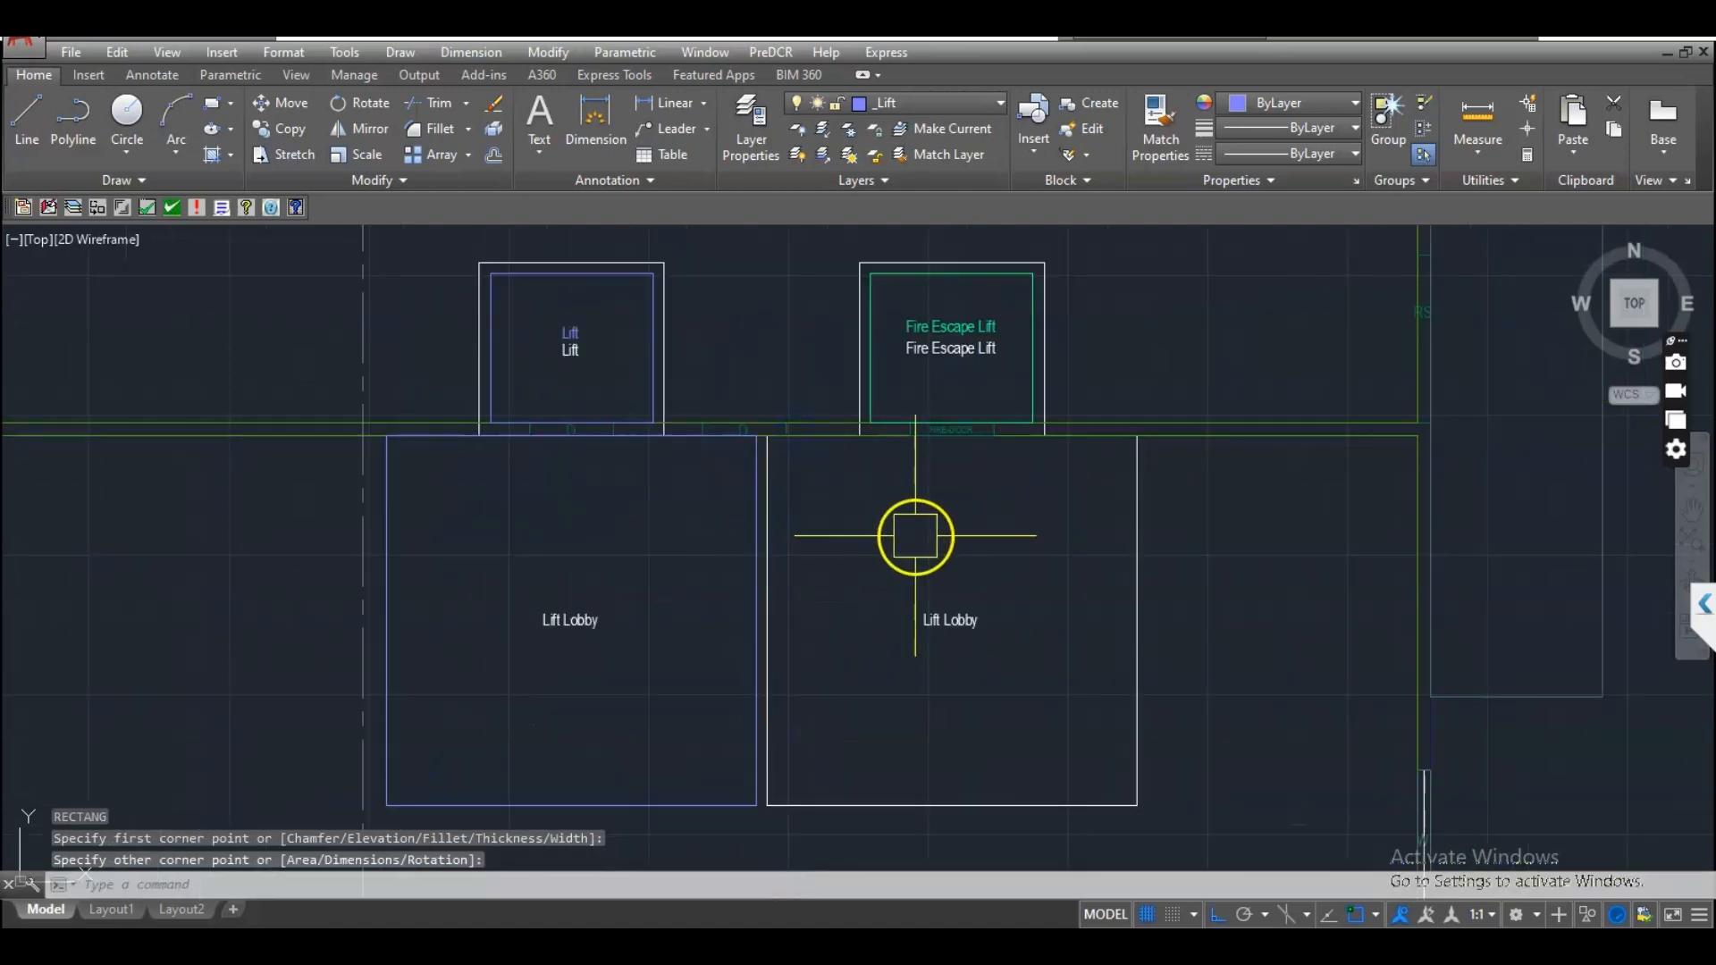
- Draw a rectangle over the outline of the Lift Lobby directly below the Fire Escape Lift
{"action": "key", "text": "Return"}
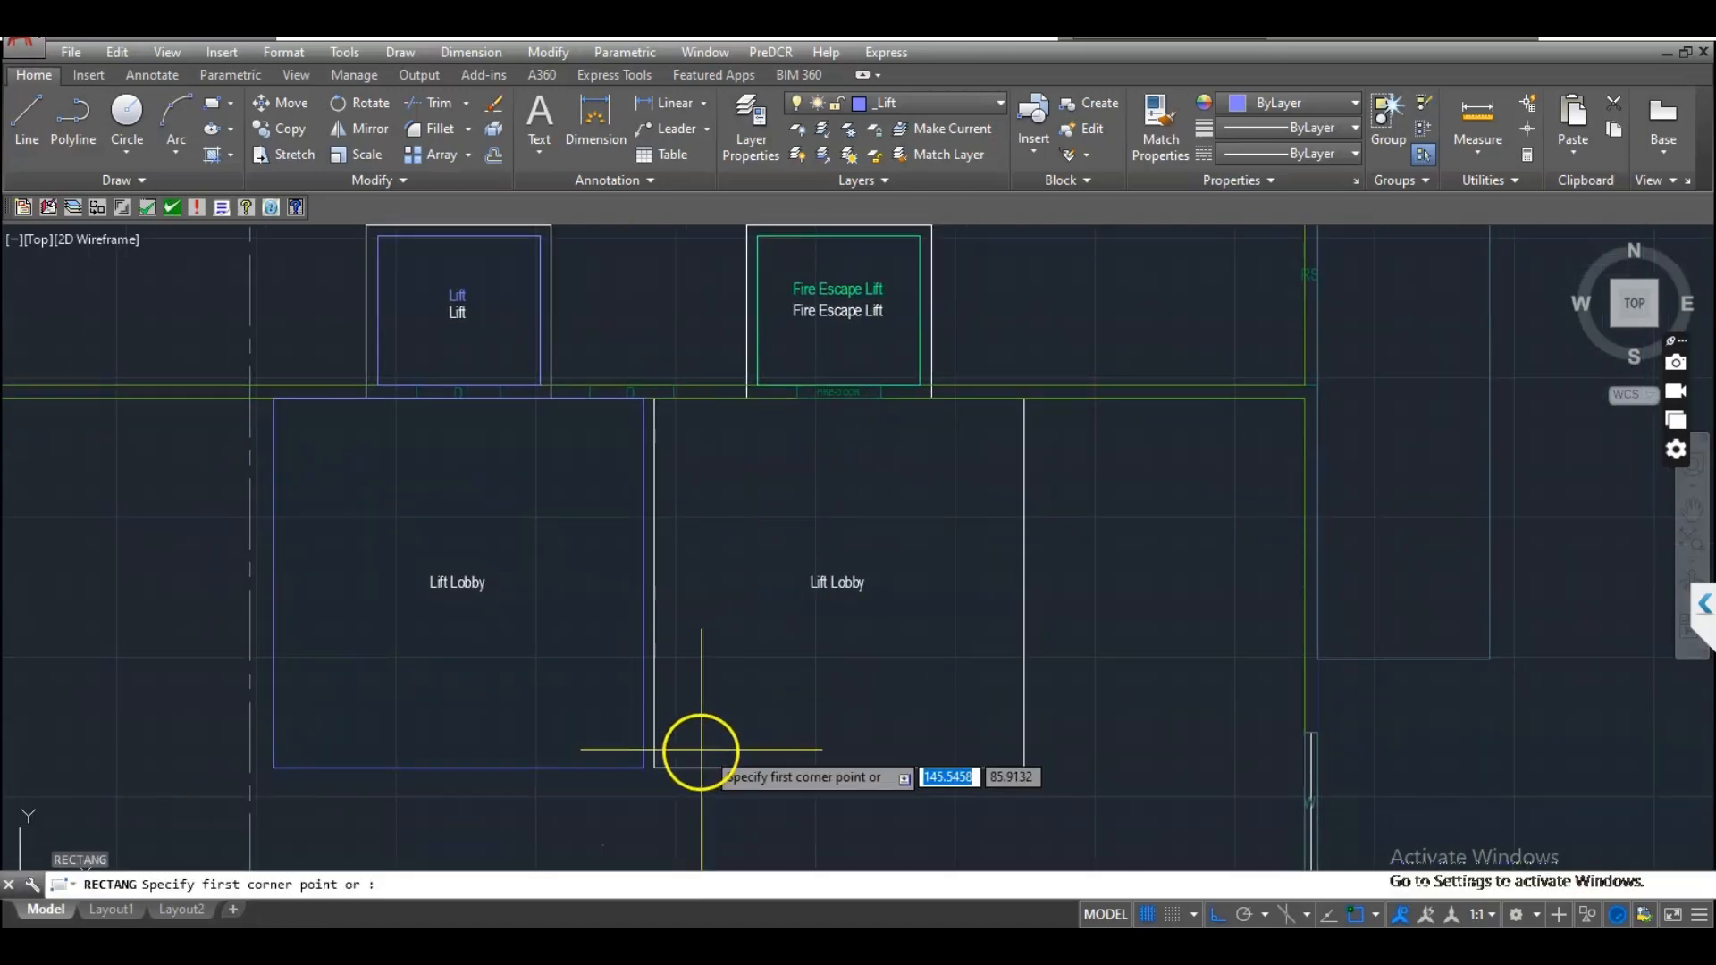
{"action": "left_click", "coordinate": [657, 765]}
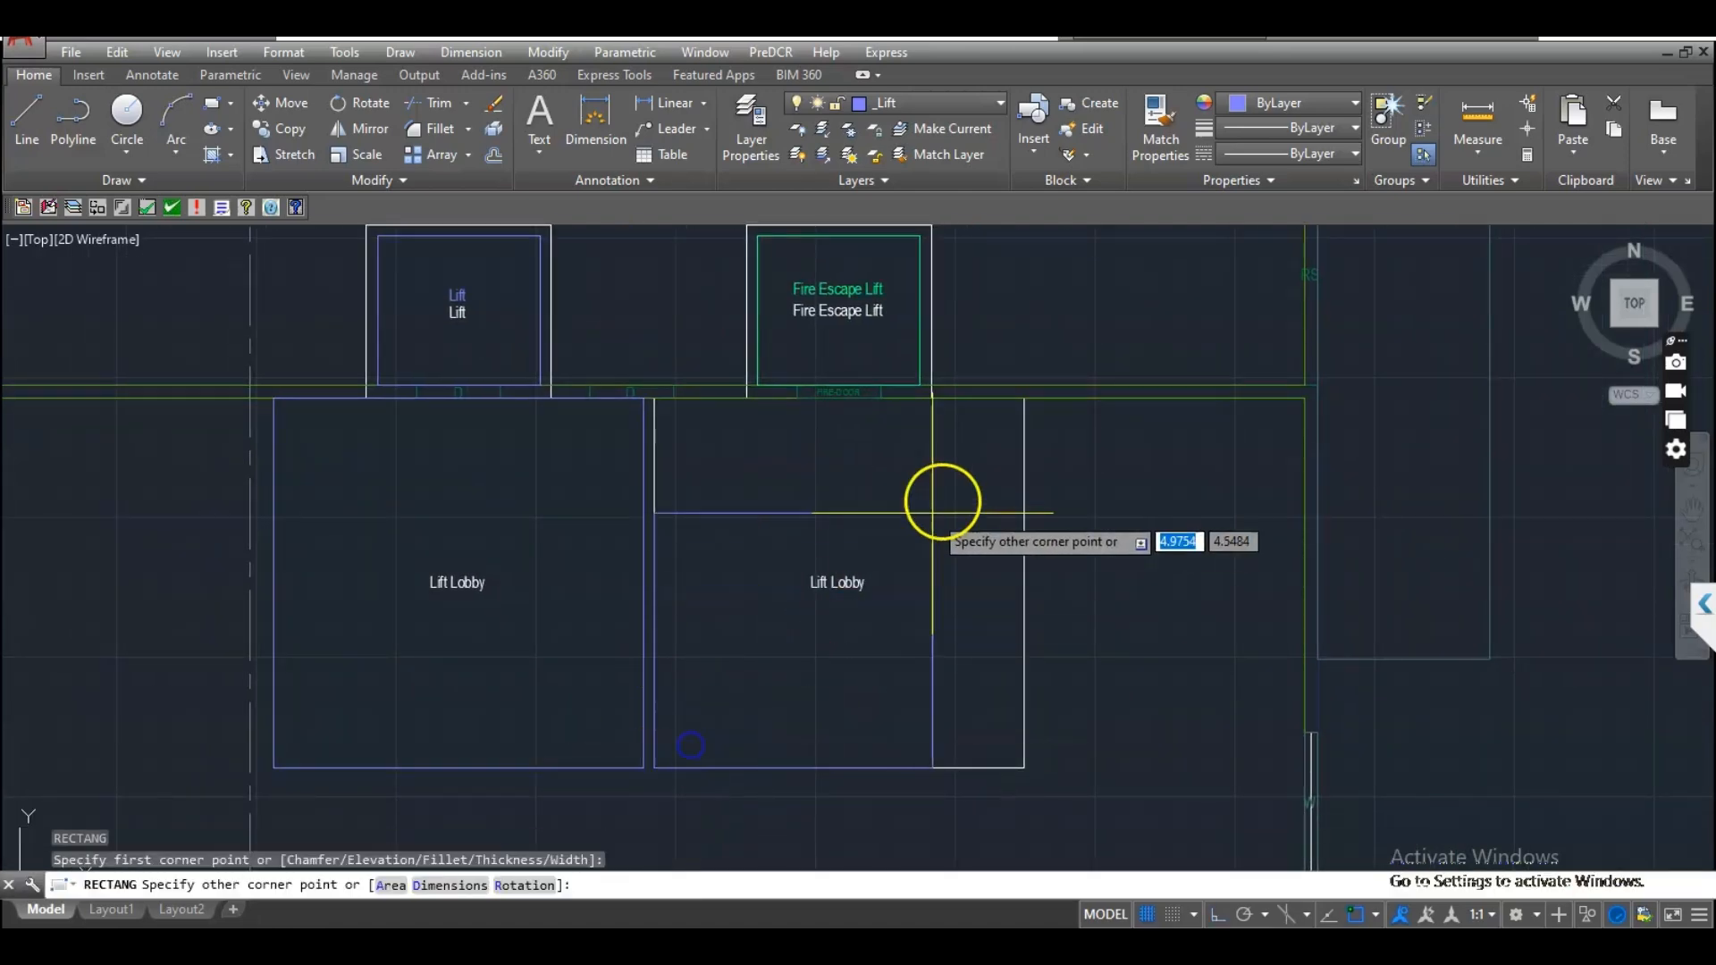
{"action": "left_click", "coordinate": [1023, 398]}
{"action": "left_click", "coordinate": [1026, 464]}
{"action": "mouse_move", "coordinate": [1125, 665]}
{"action": "middle_mouse_down"}
{"action": "mouse_move", "coordinate": [1076, 697]}
{"action": "mouse_move", "coordinate": [1076, 651]}
{"action": "middle_mouse_up"}
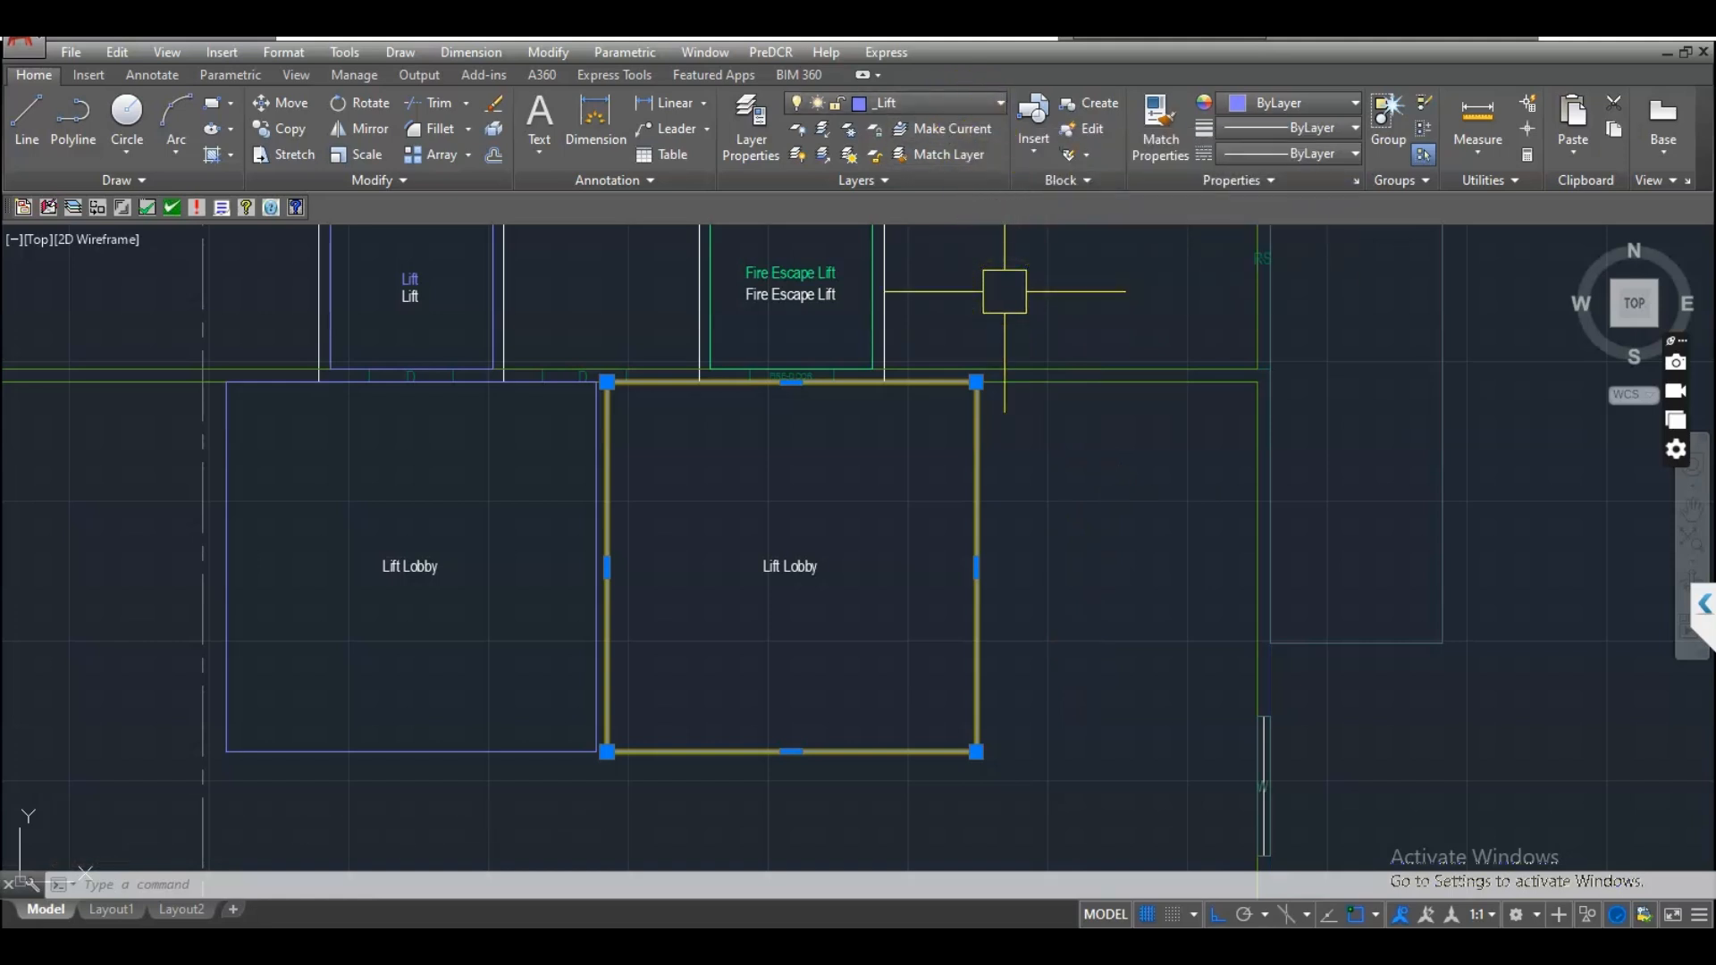
{"action": "key", "text": "Escape"}
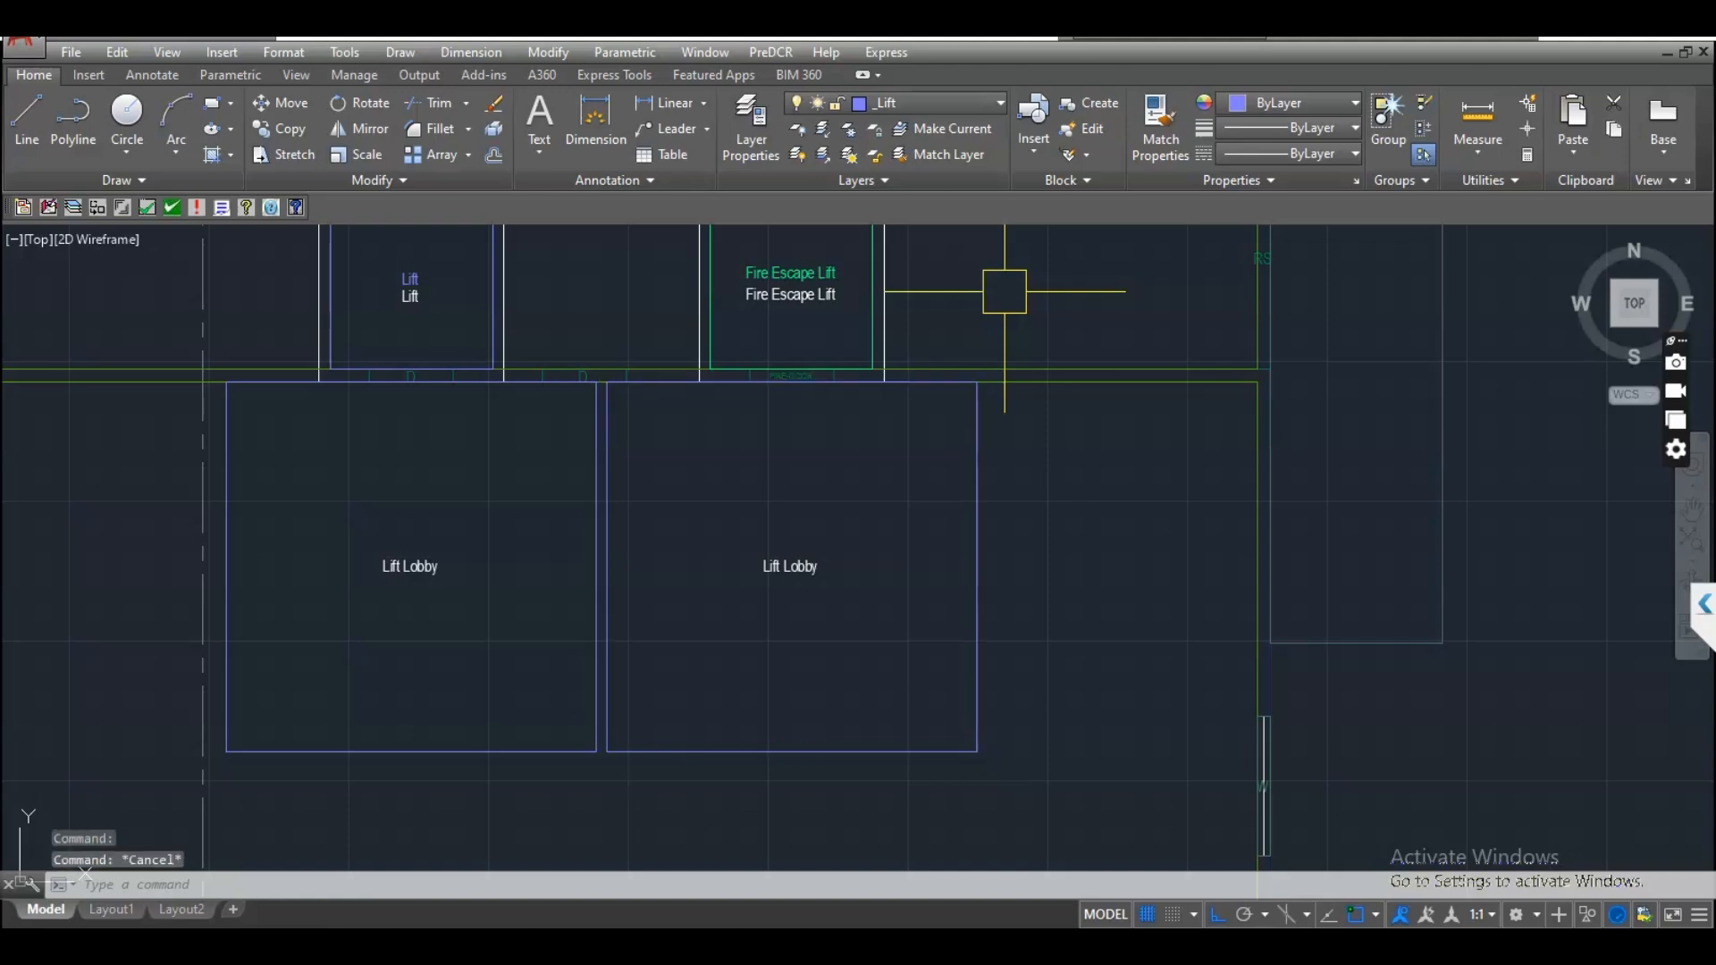
- Mark both lobby rectangles as Lift Lobby with PreDCR
{"action": "left_click", "coordinate": [770, 52]}
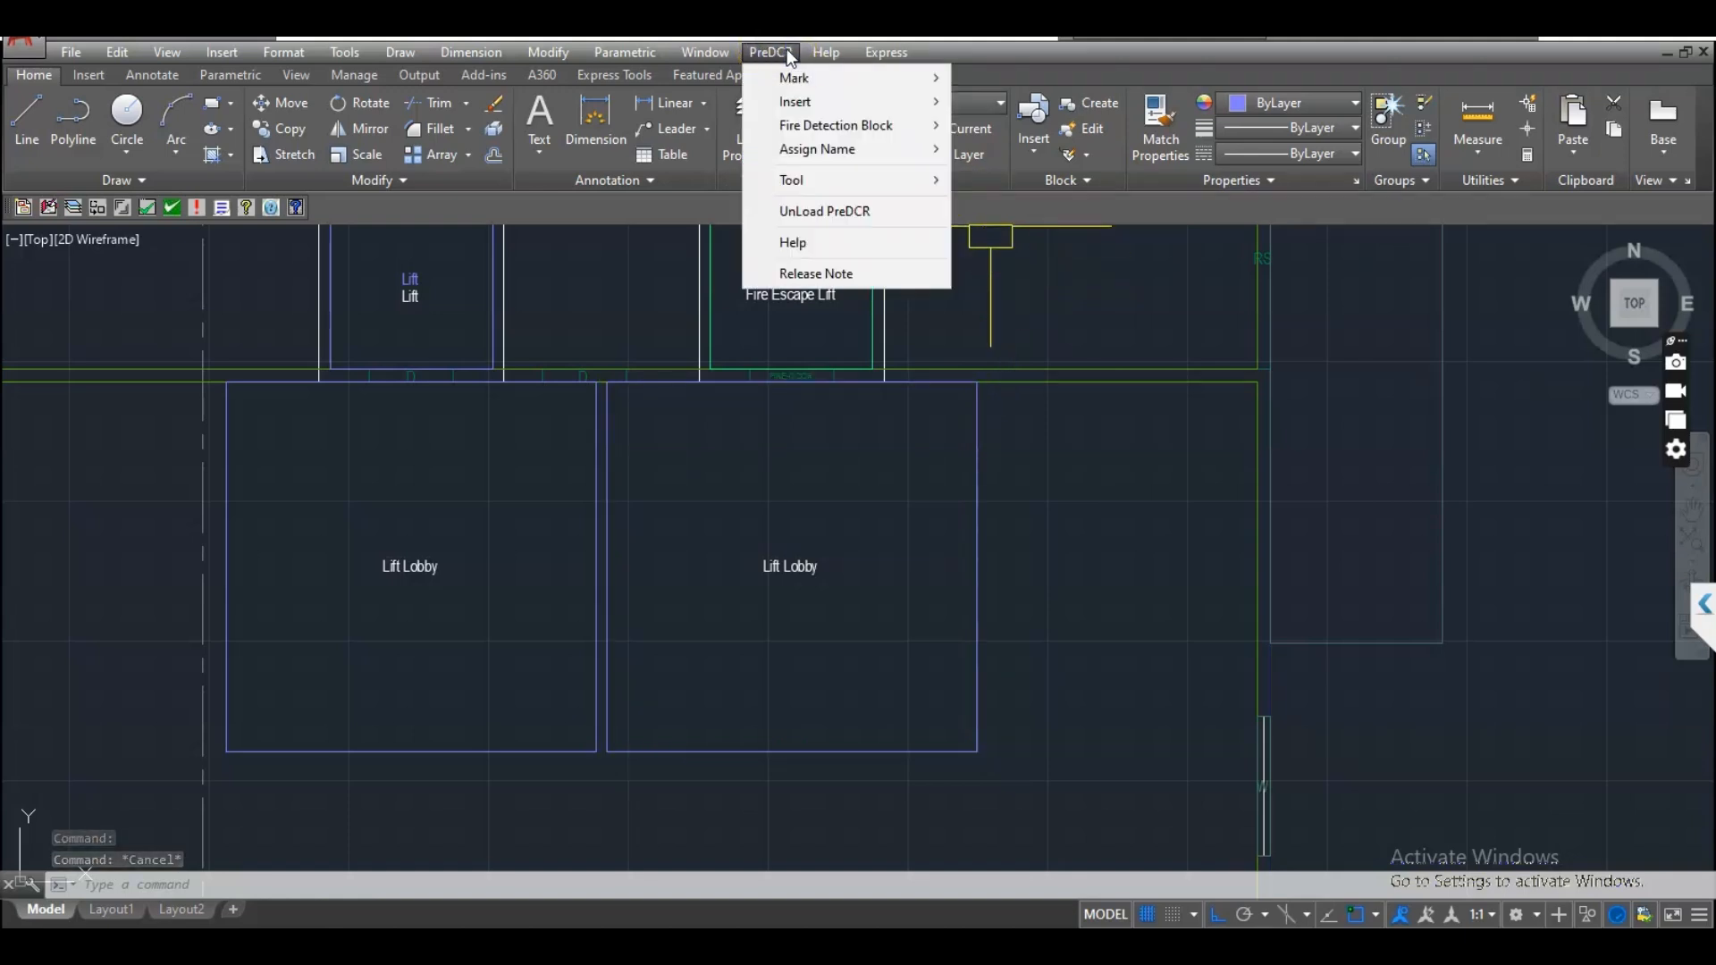
{"action": "left_click", "coordinate": [798, 83]}
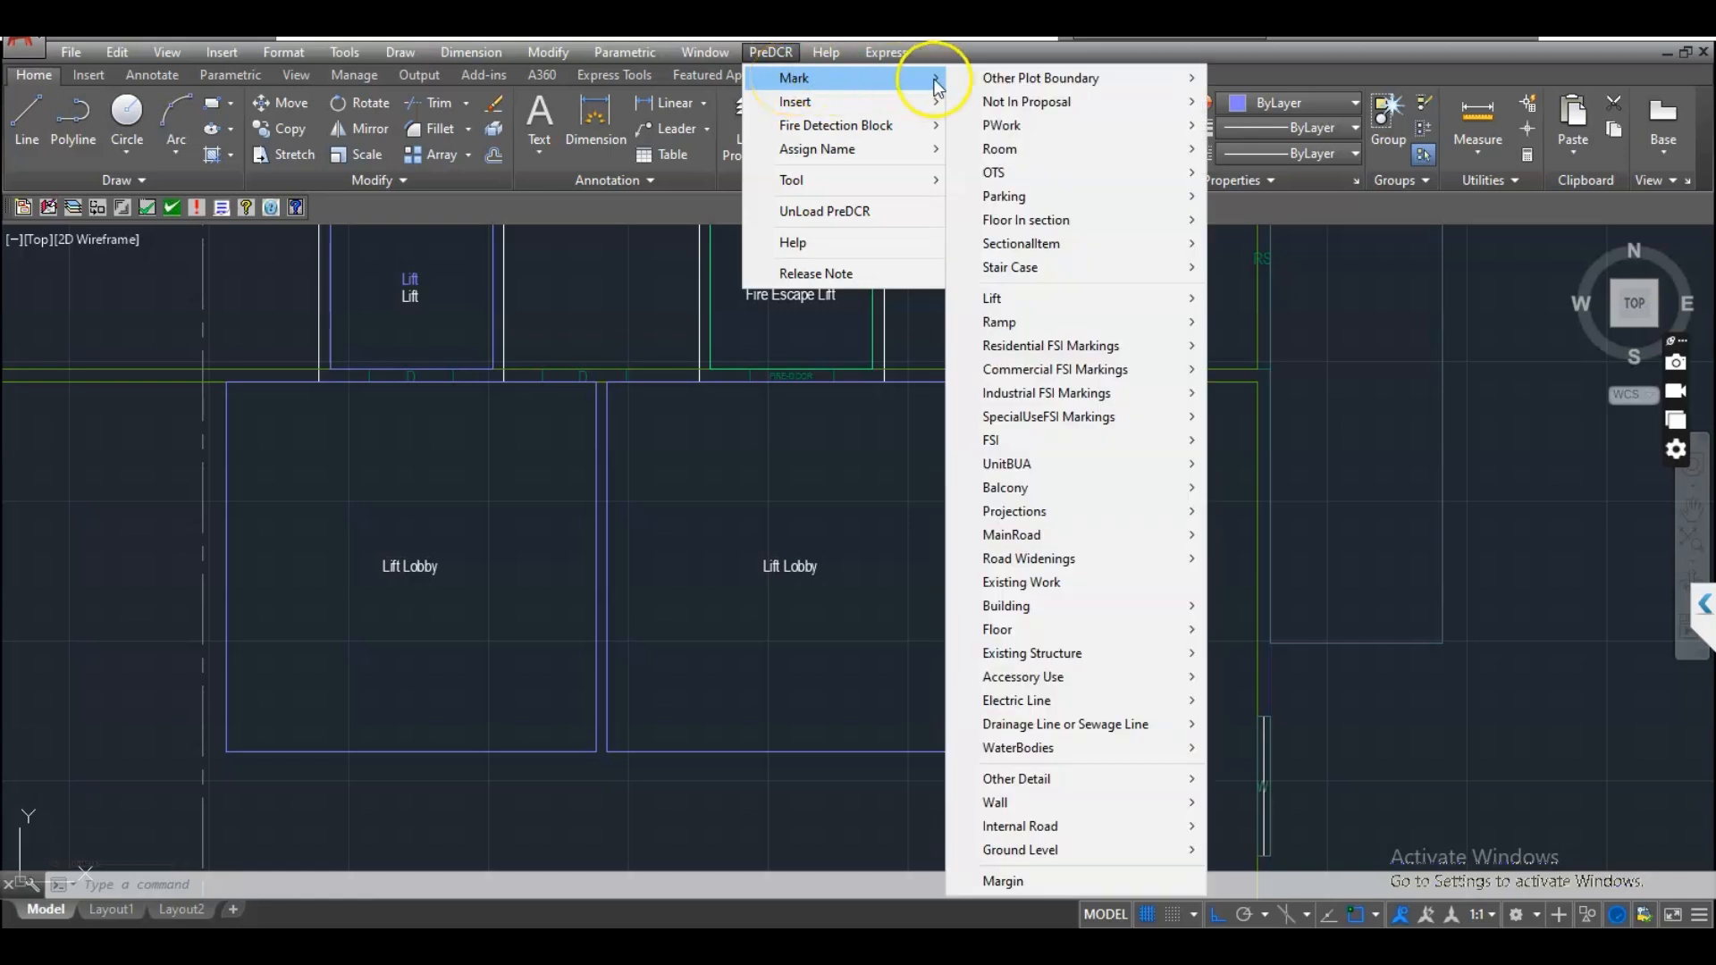
{"action": "mouse_move", "coordinate": [1031, 300]}
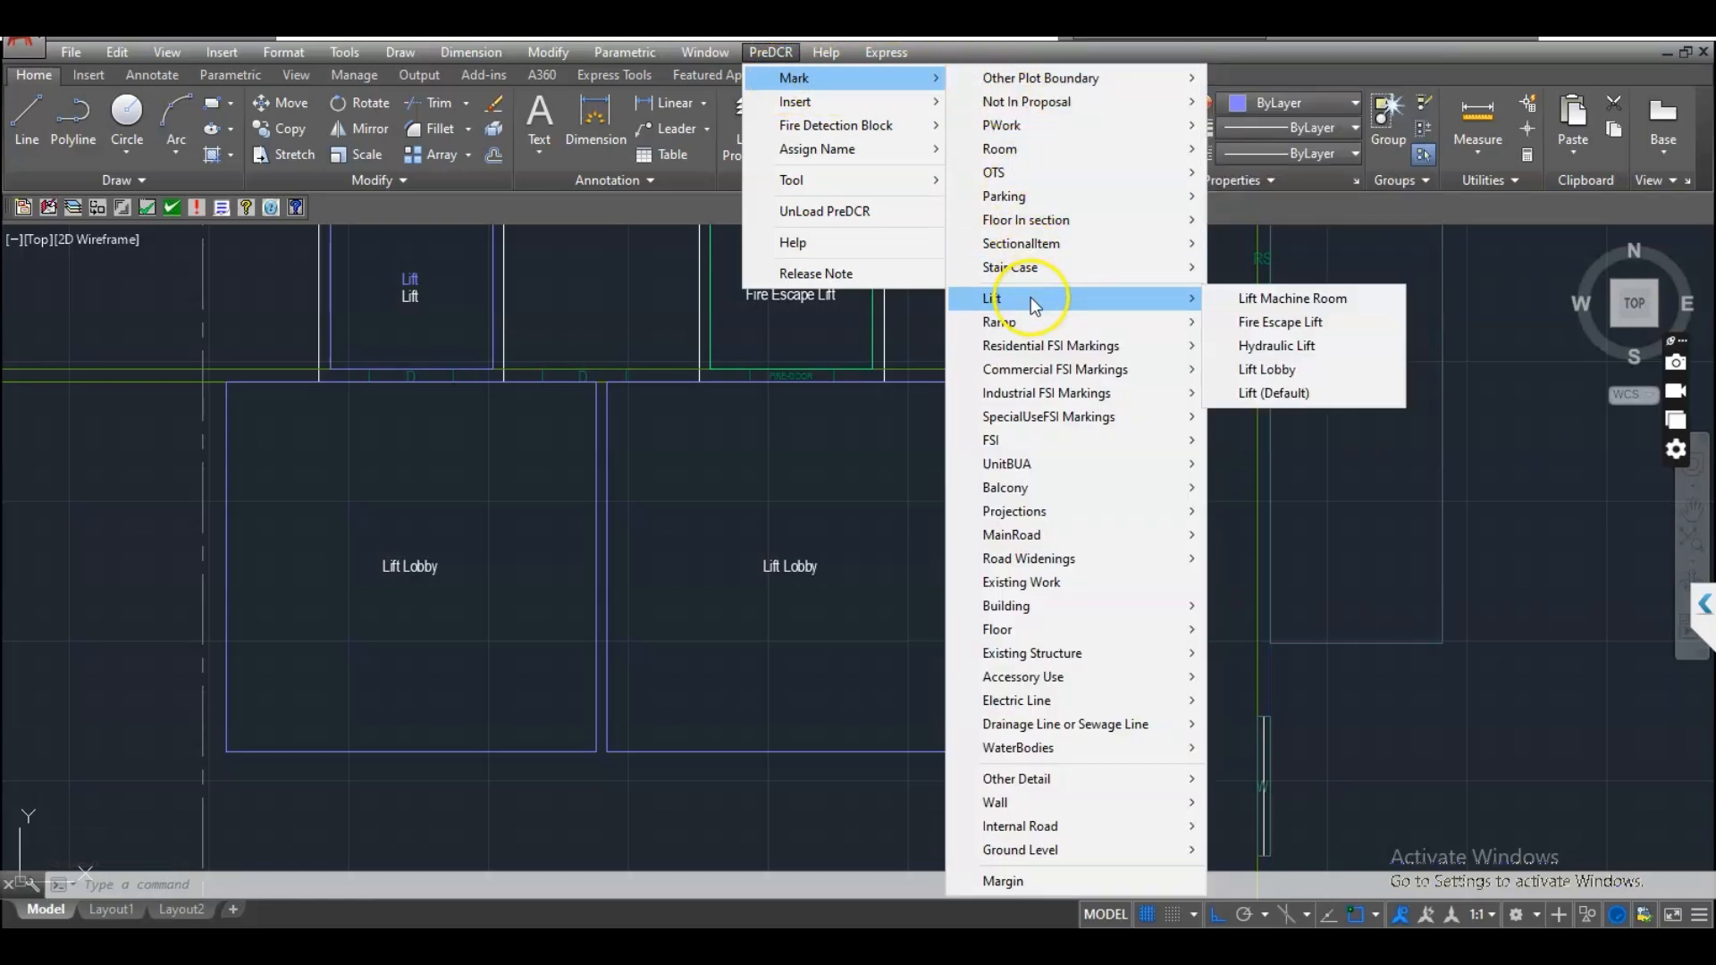
{"action": "left_click", "coordinate": [1274, 368]}
{"action": "left_click", "coordinate": [977, 543]}
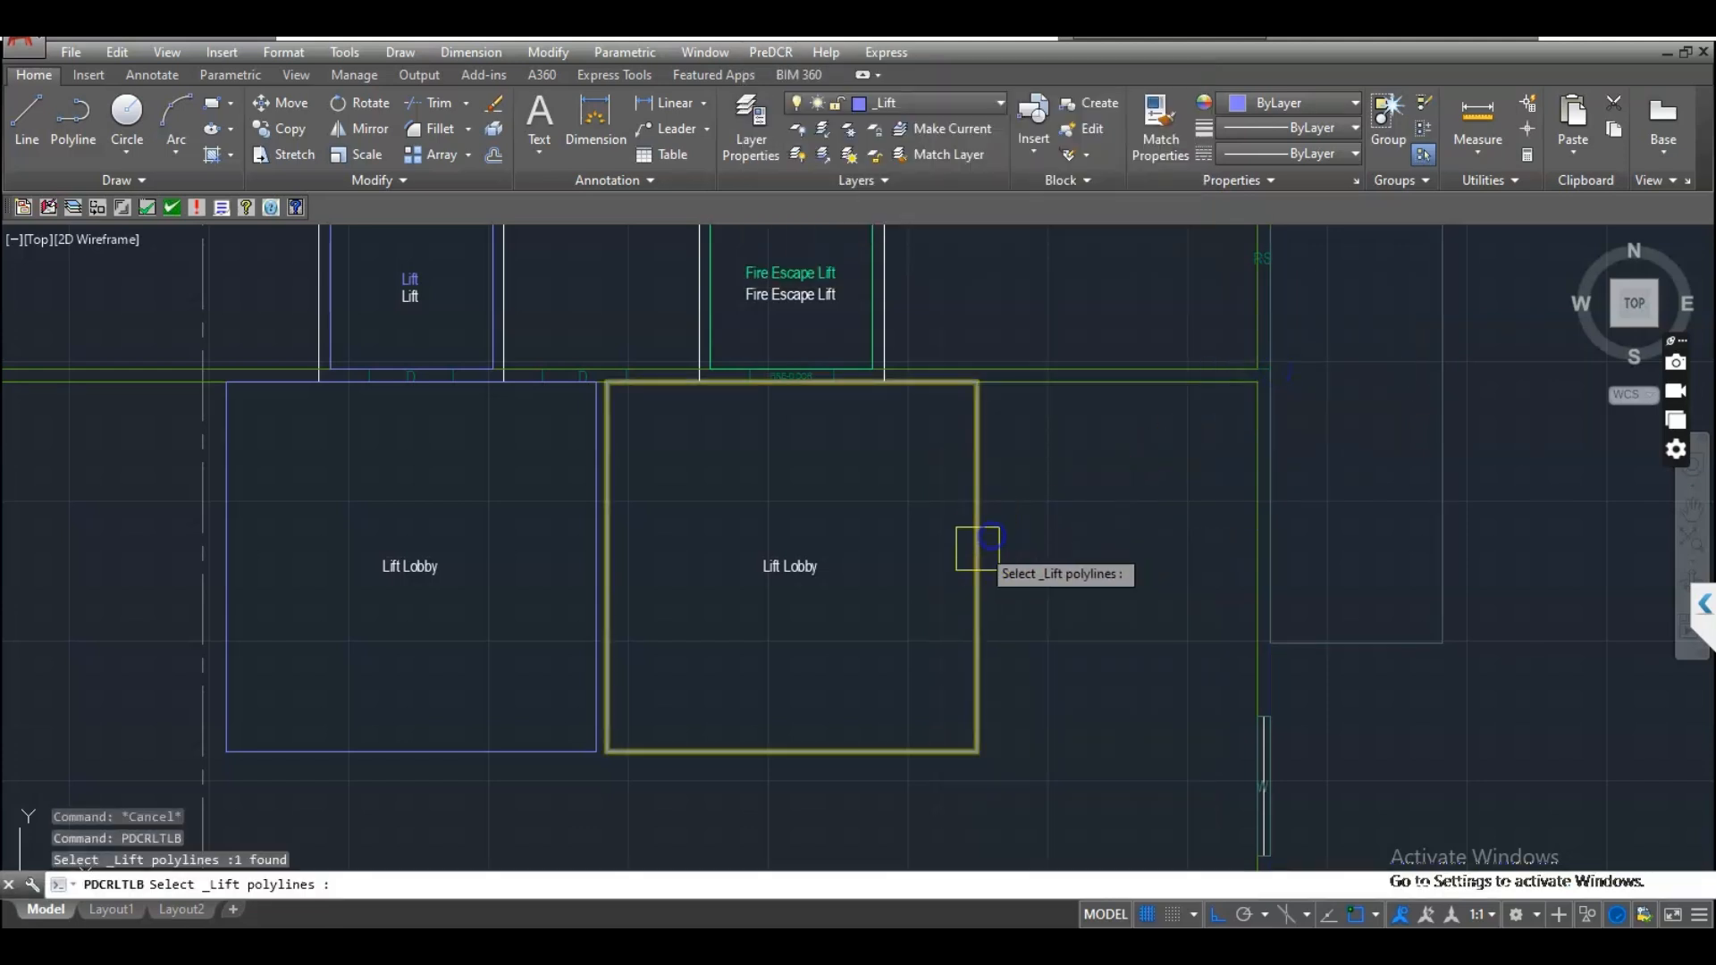
{"action": "left_click", "coordinate": [330, 753]}
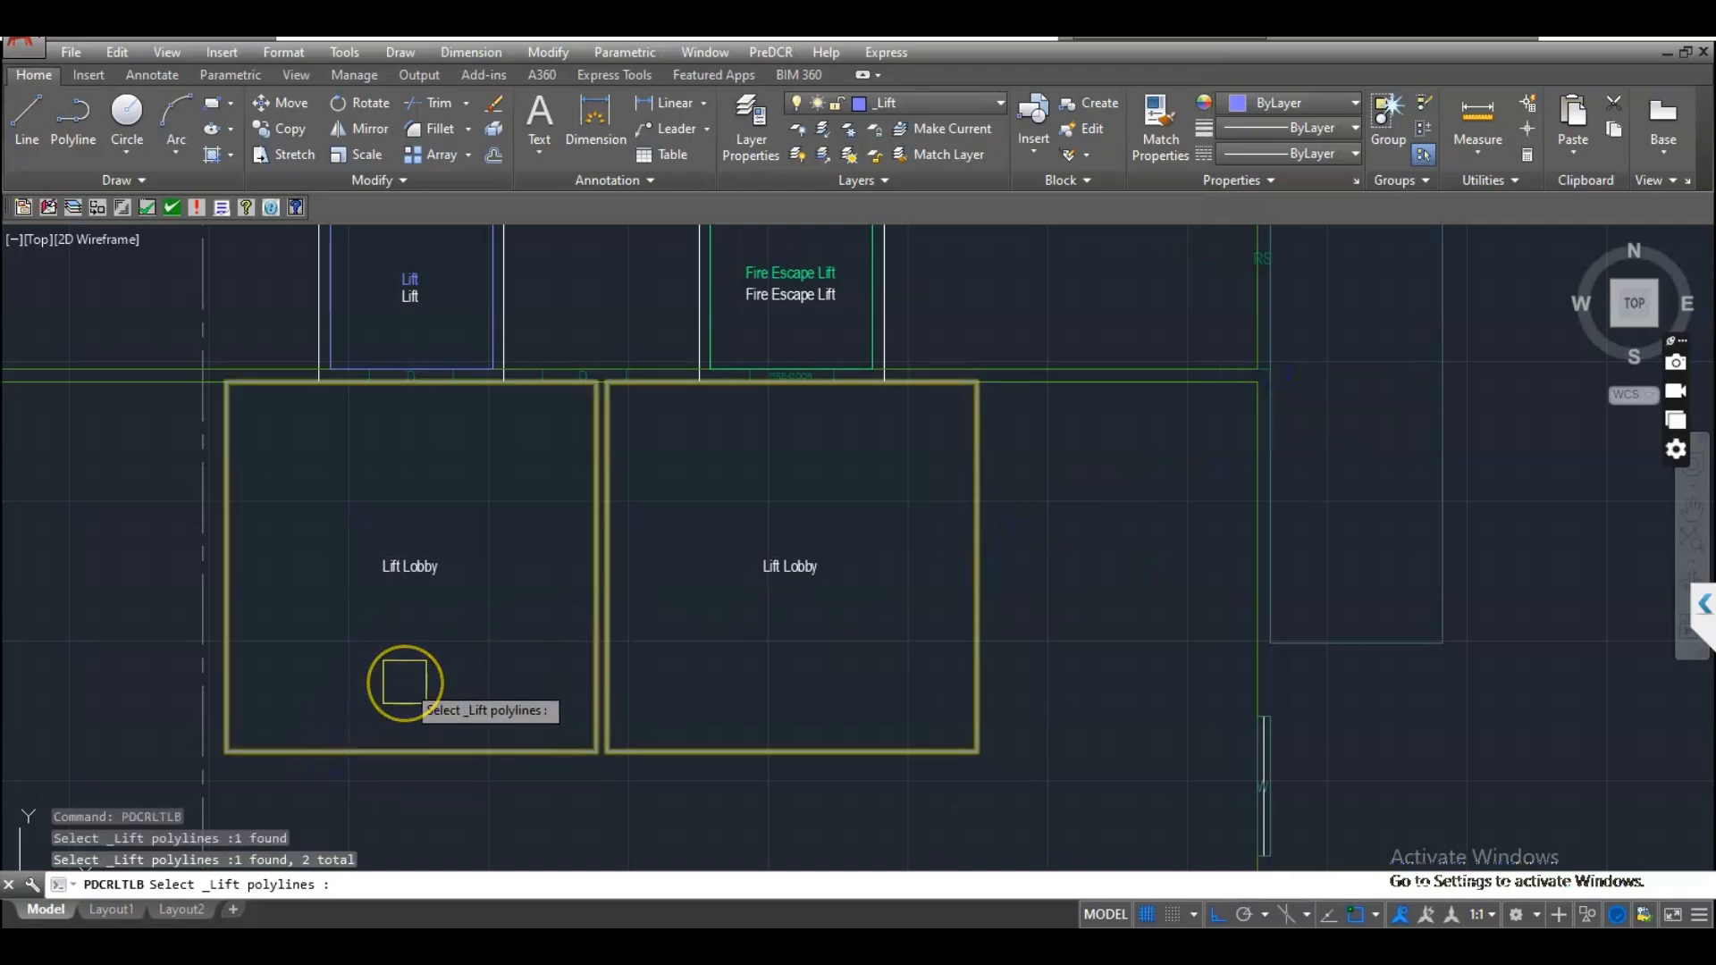
{"action": "key", "text": "Return"}
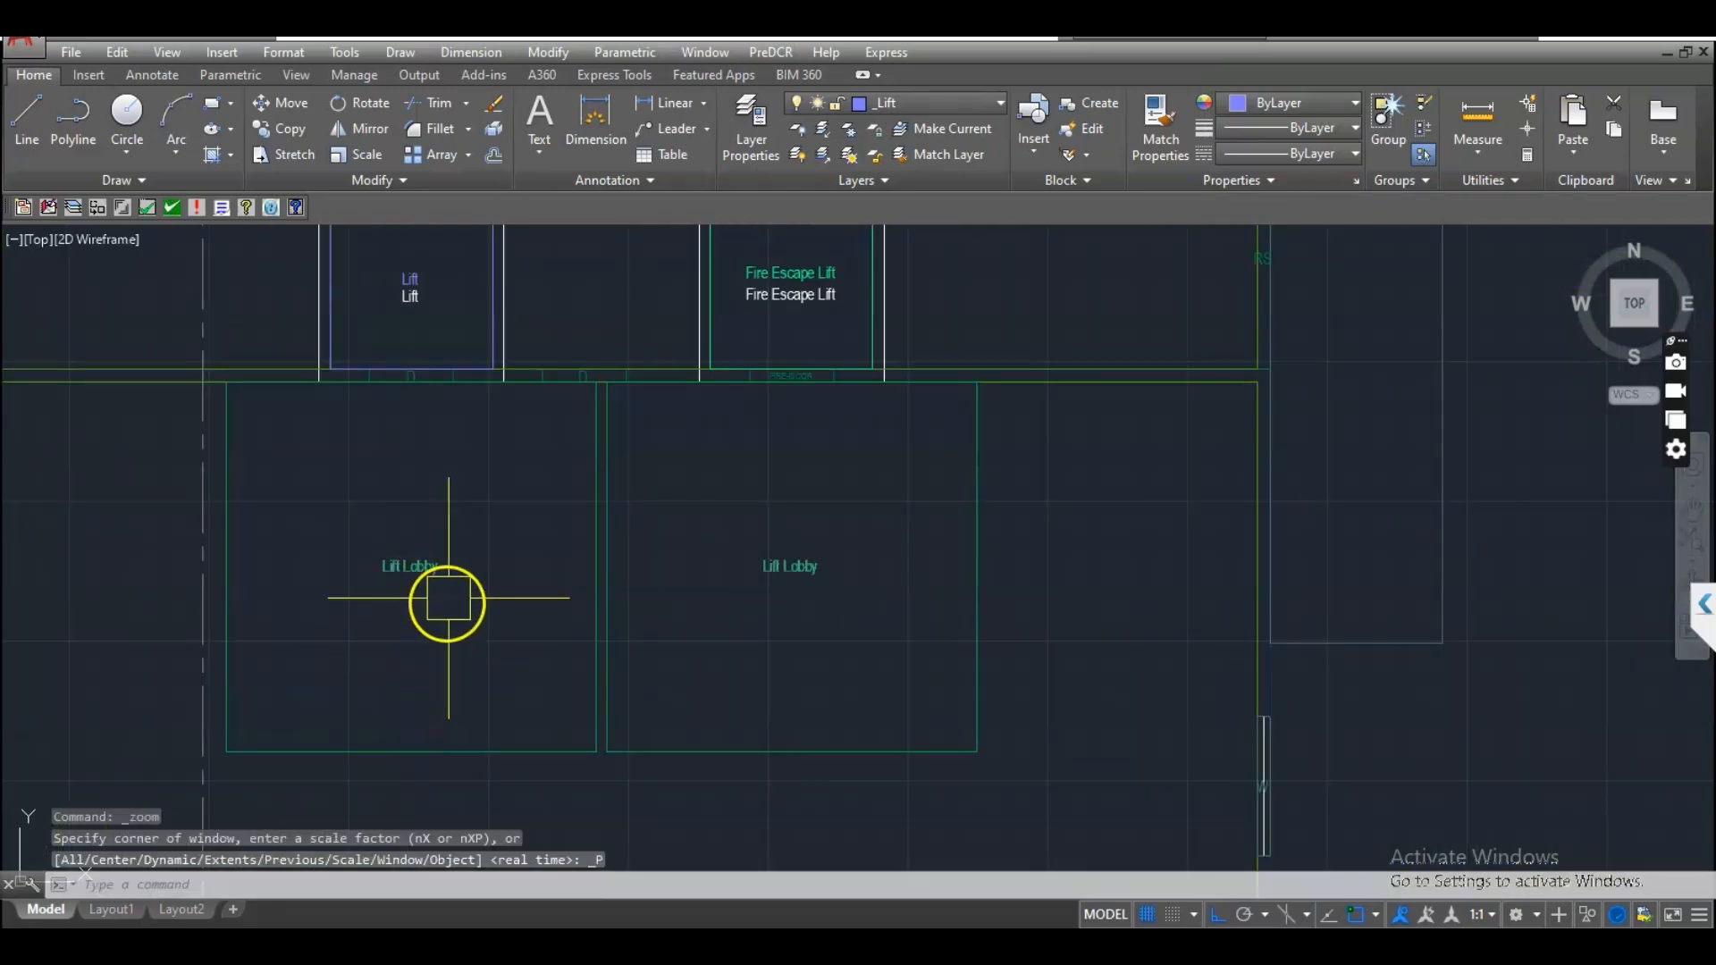
- Move both new green Lift Lobby texts upward so they sit just above the original white labels
{"action": "type", "text": "m"}
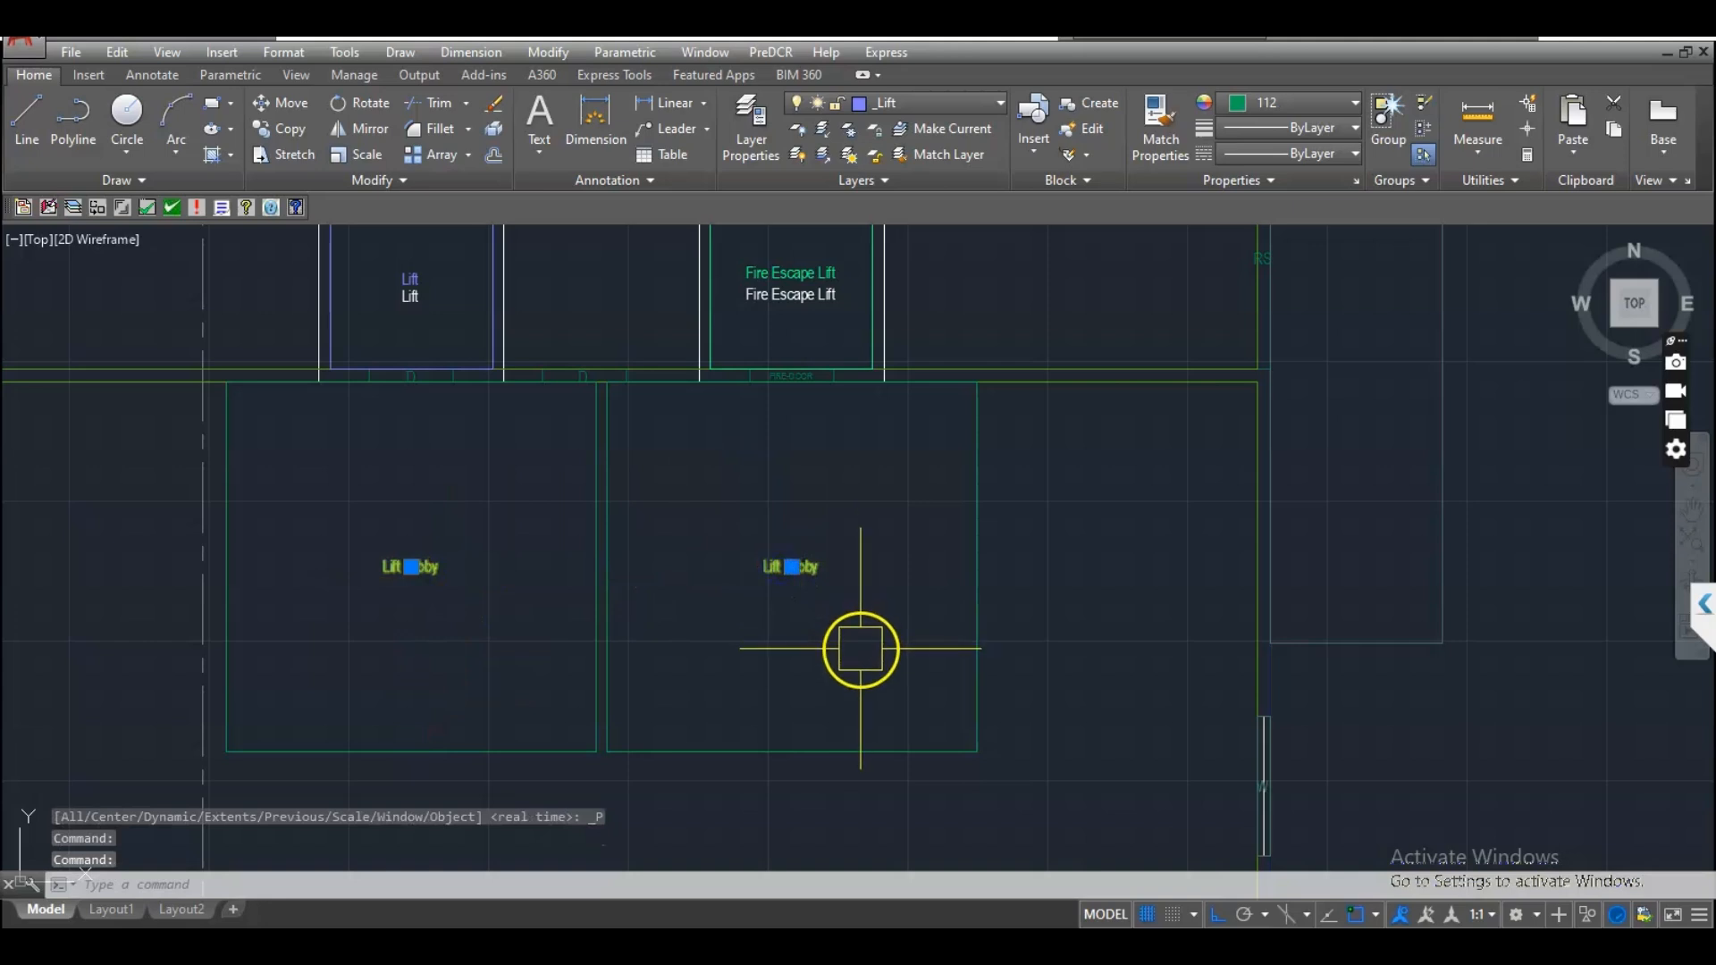
{"action": "key", "text": "Return"}
{"action": "left_click", "coordinate": [835, 652]}
{"action": "left_click", "coordinate": [840, 625]}
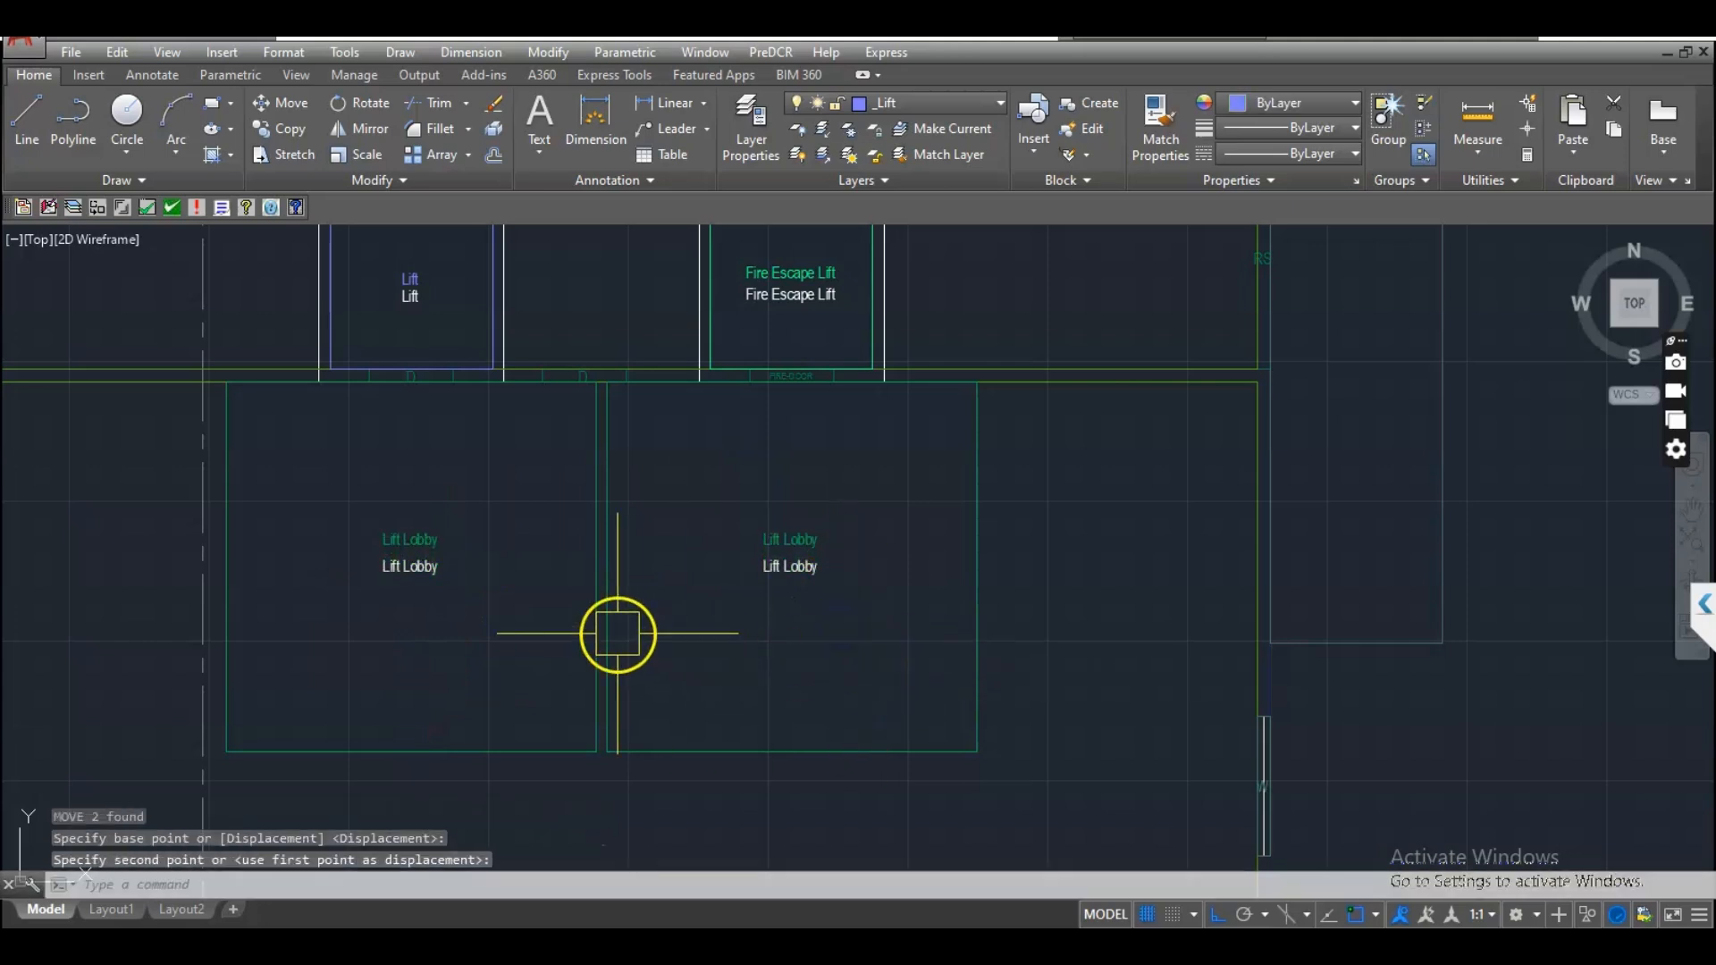
- Make _Lift the current layer and draw a rectangle over the inner outline of the upper Hydraulic Lift beside the lift lobbies
{"action": "scroll", "coordinate": [612, 621], "scroll_direction": "up", "scroll_amount": 2}
{"action": "mouse_move", "coordinate": [673, 633]}
{"action": "middle_mouse_down"}
{"action": "mouse_move", "coordinate": [766, 593]}
{"action": "mouse_move", "coordinate": [778, 645]}
{"action": "middle_mouse_up"}
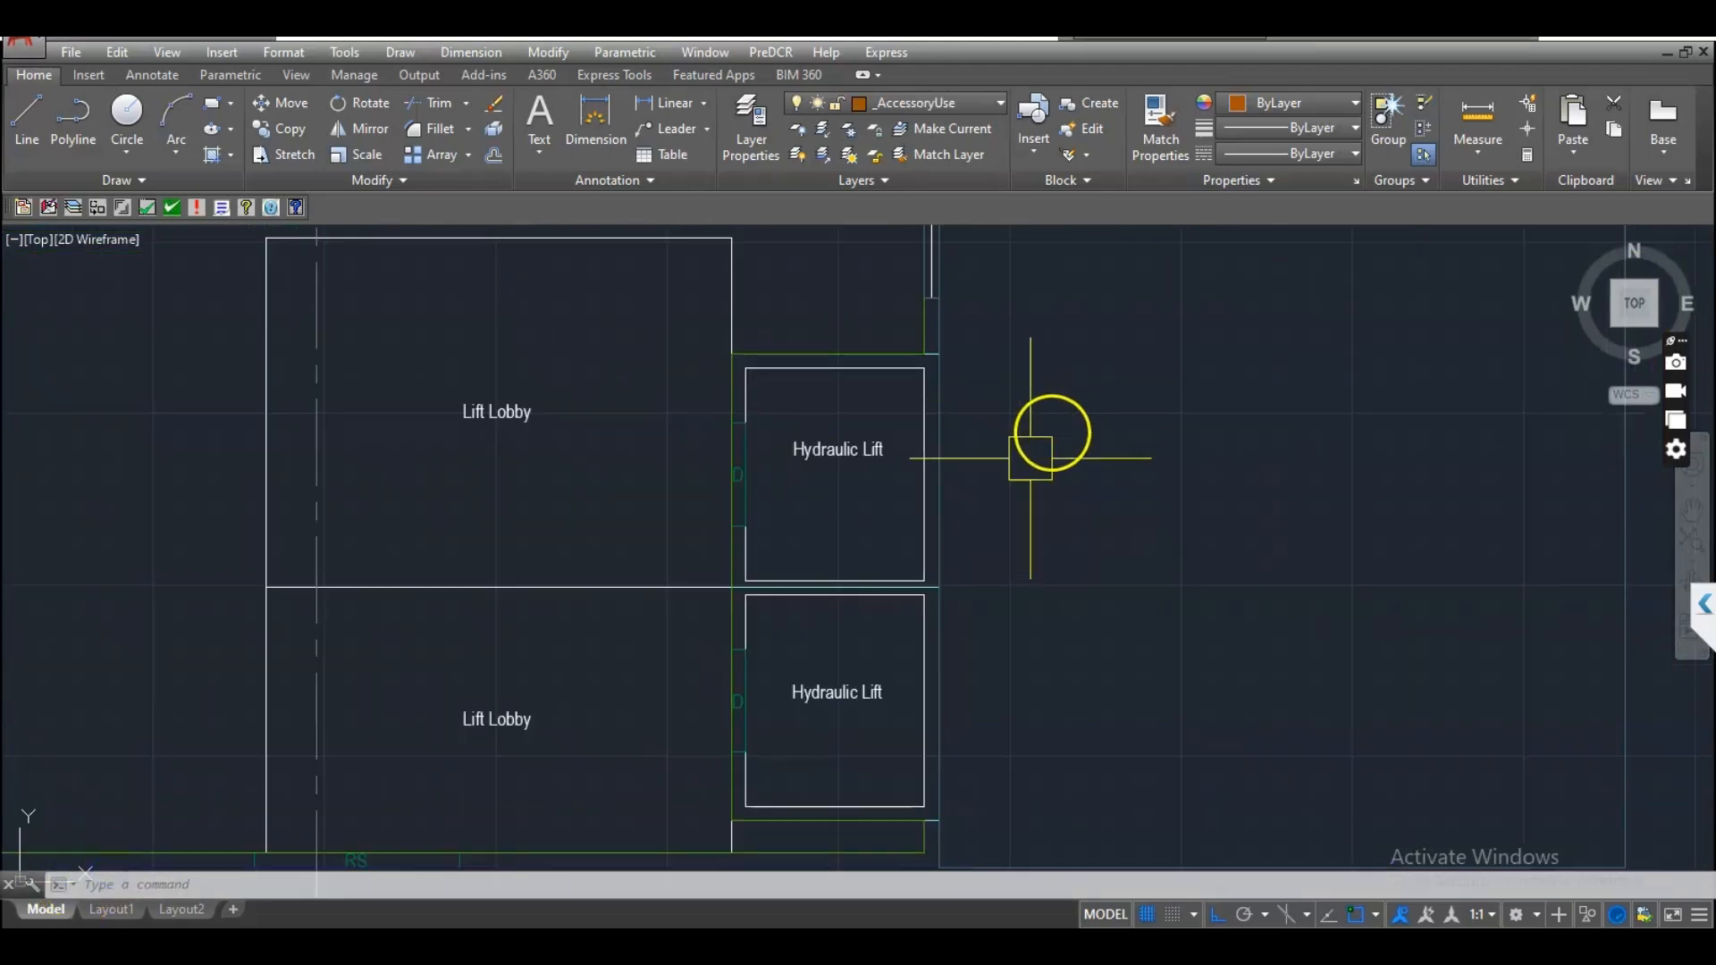
{"action": "middle_click_drag", "start_coordinate": [957, 509], "coordinate": [995, 479]}
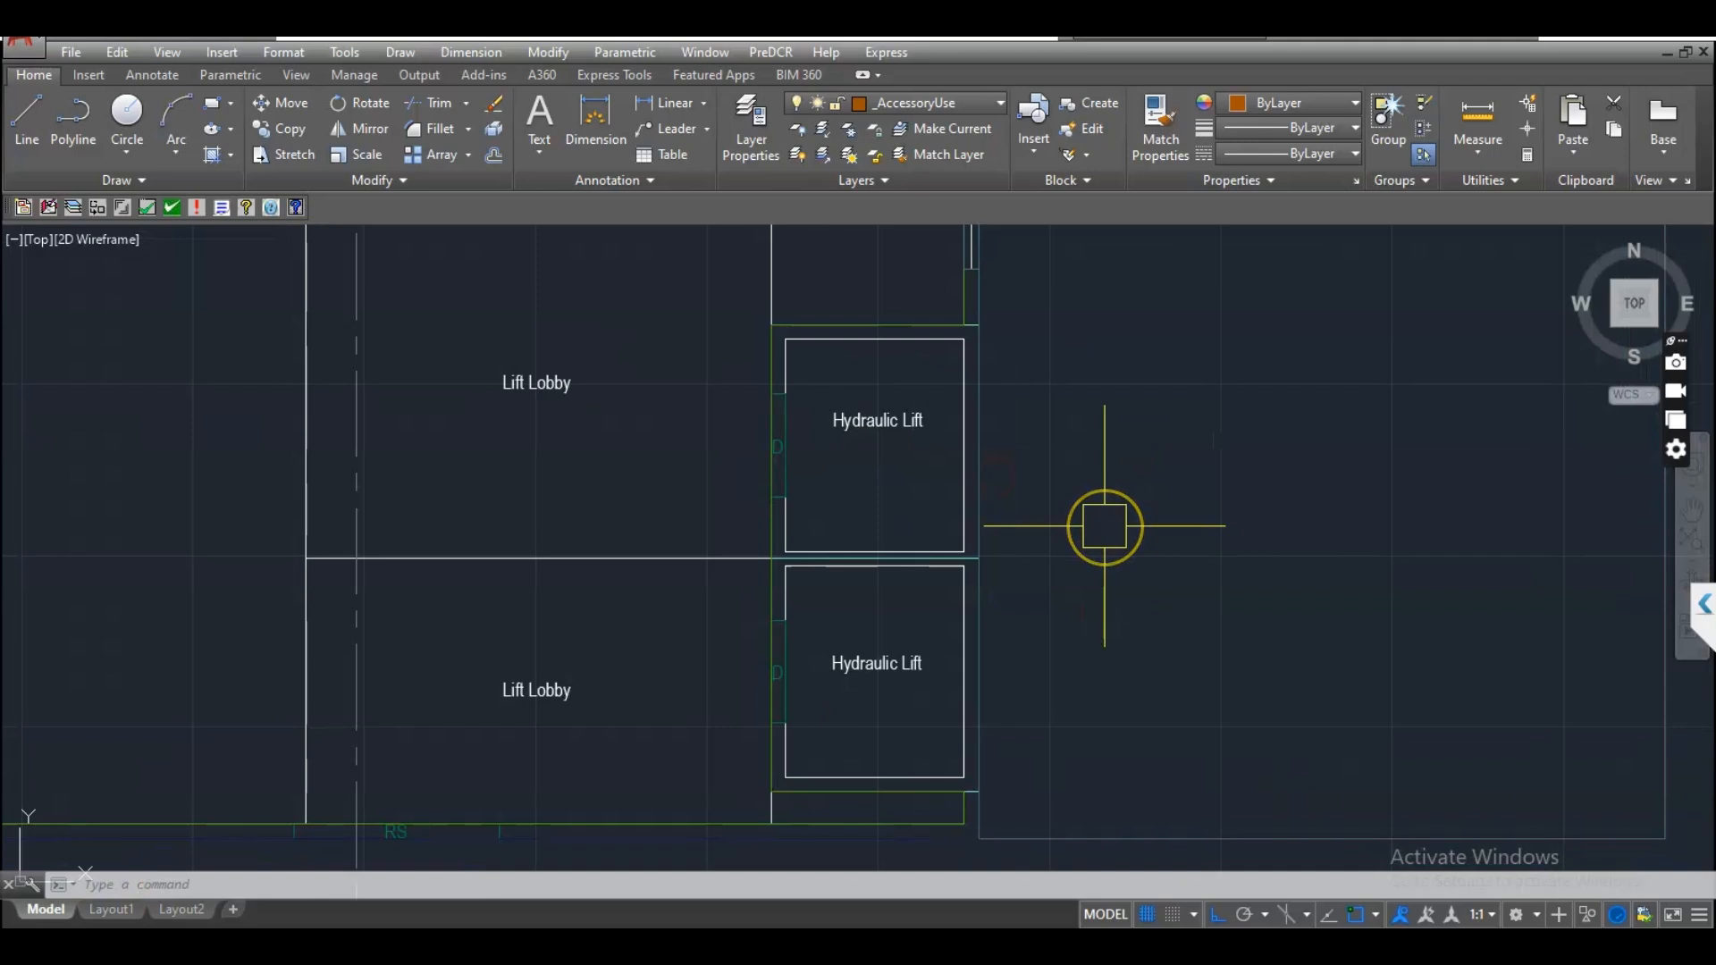
{"action": "left_click", "coordinate": [992, 103]}
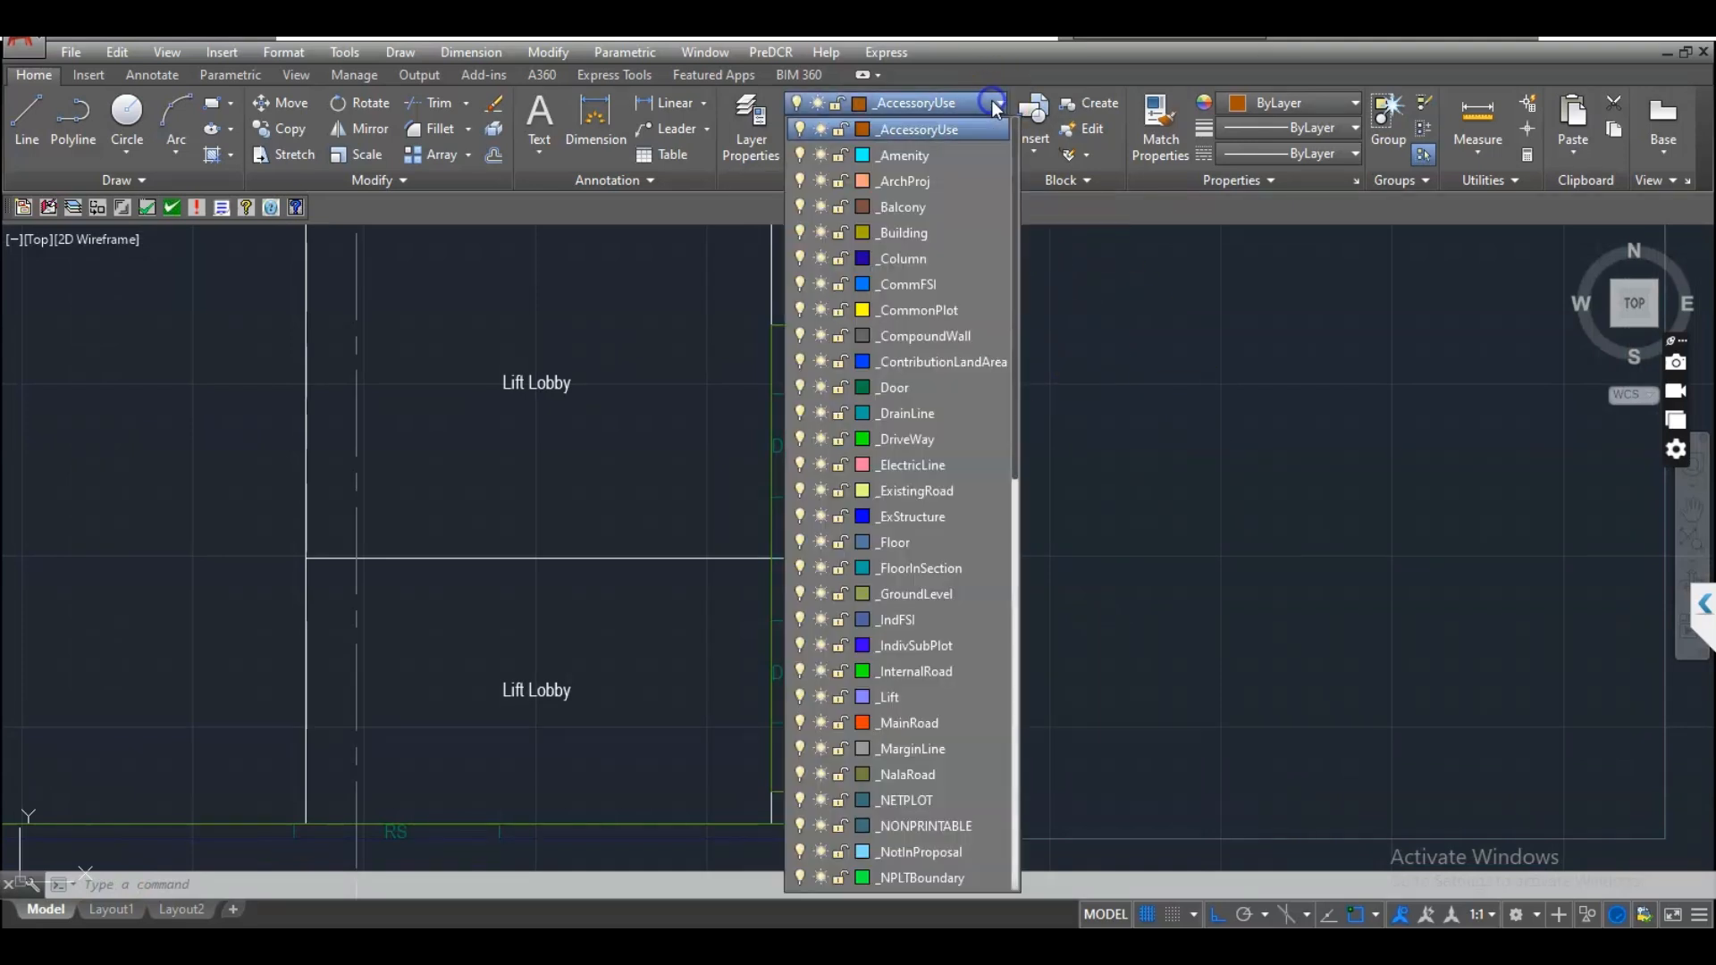
{"action": "left_click", "coordinate": [912, 701]}
{"action": "middle_click_drag", "start_coordinate": [1015, 665], "coordinate": [980, 657]}
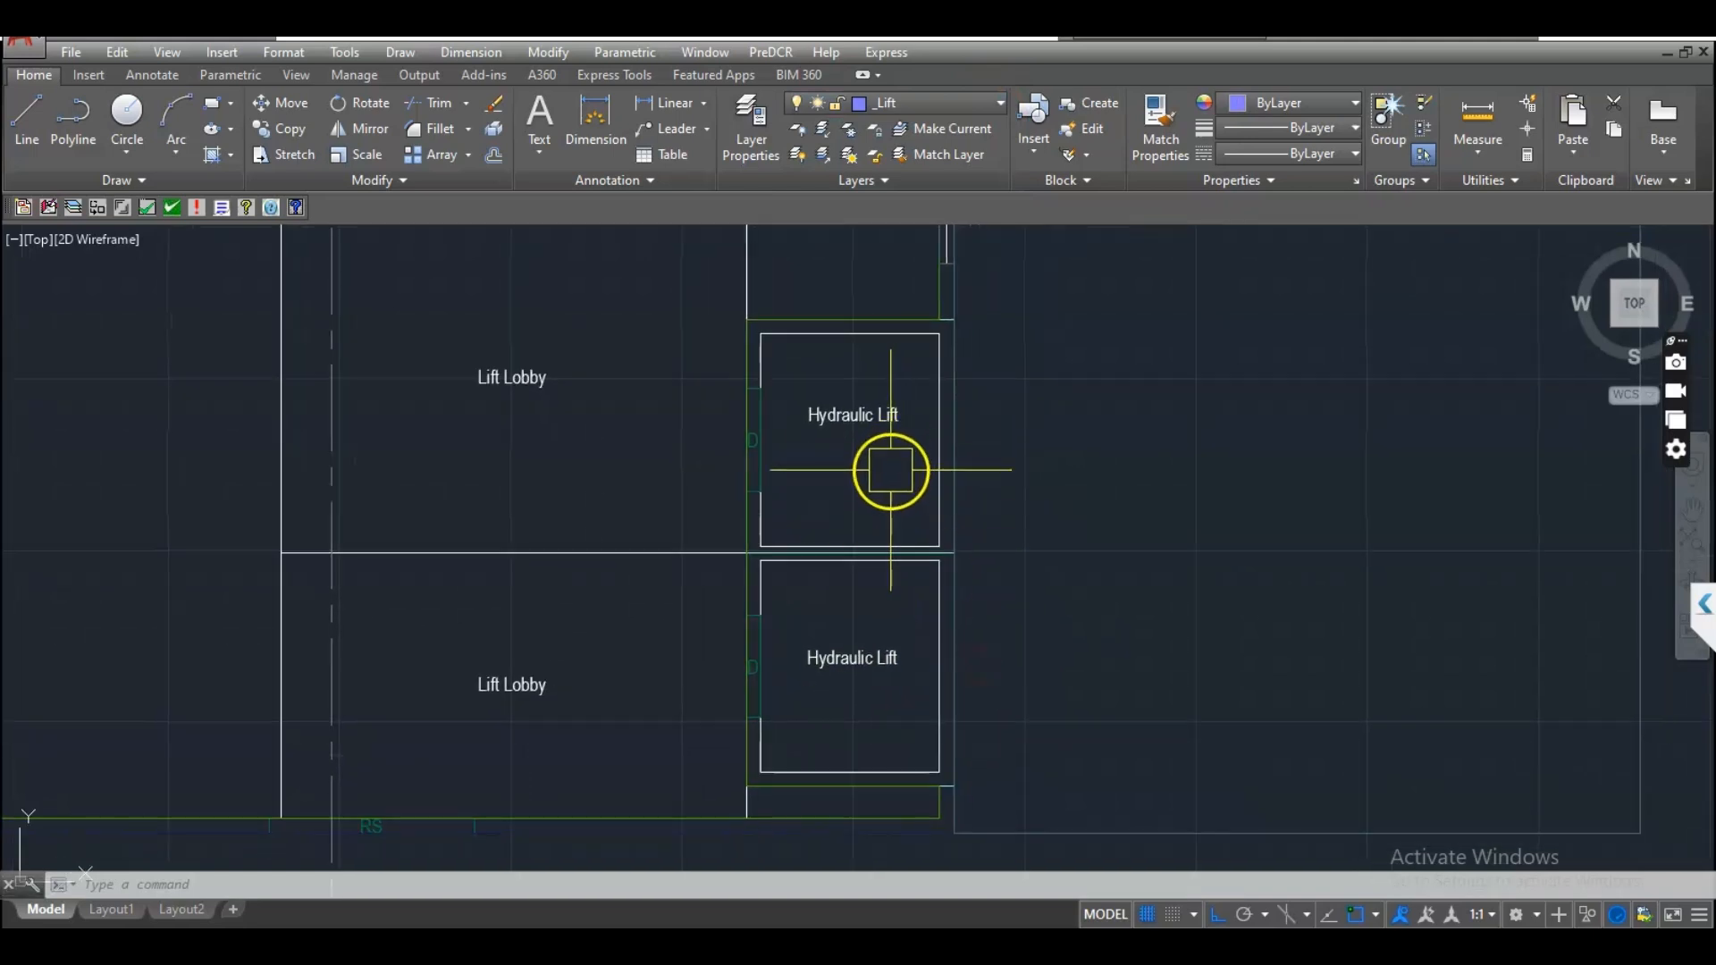
{"action": "key", "text": "Return"}
{"action": "left_click", "coordinate": [760, 546]}
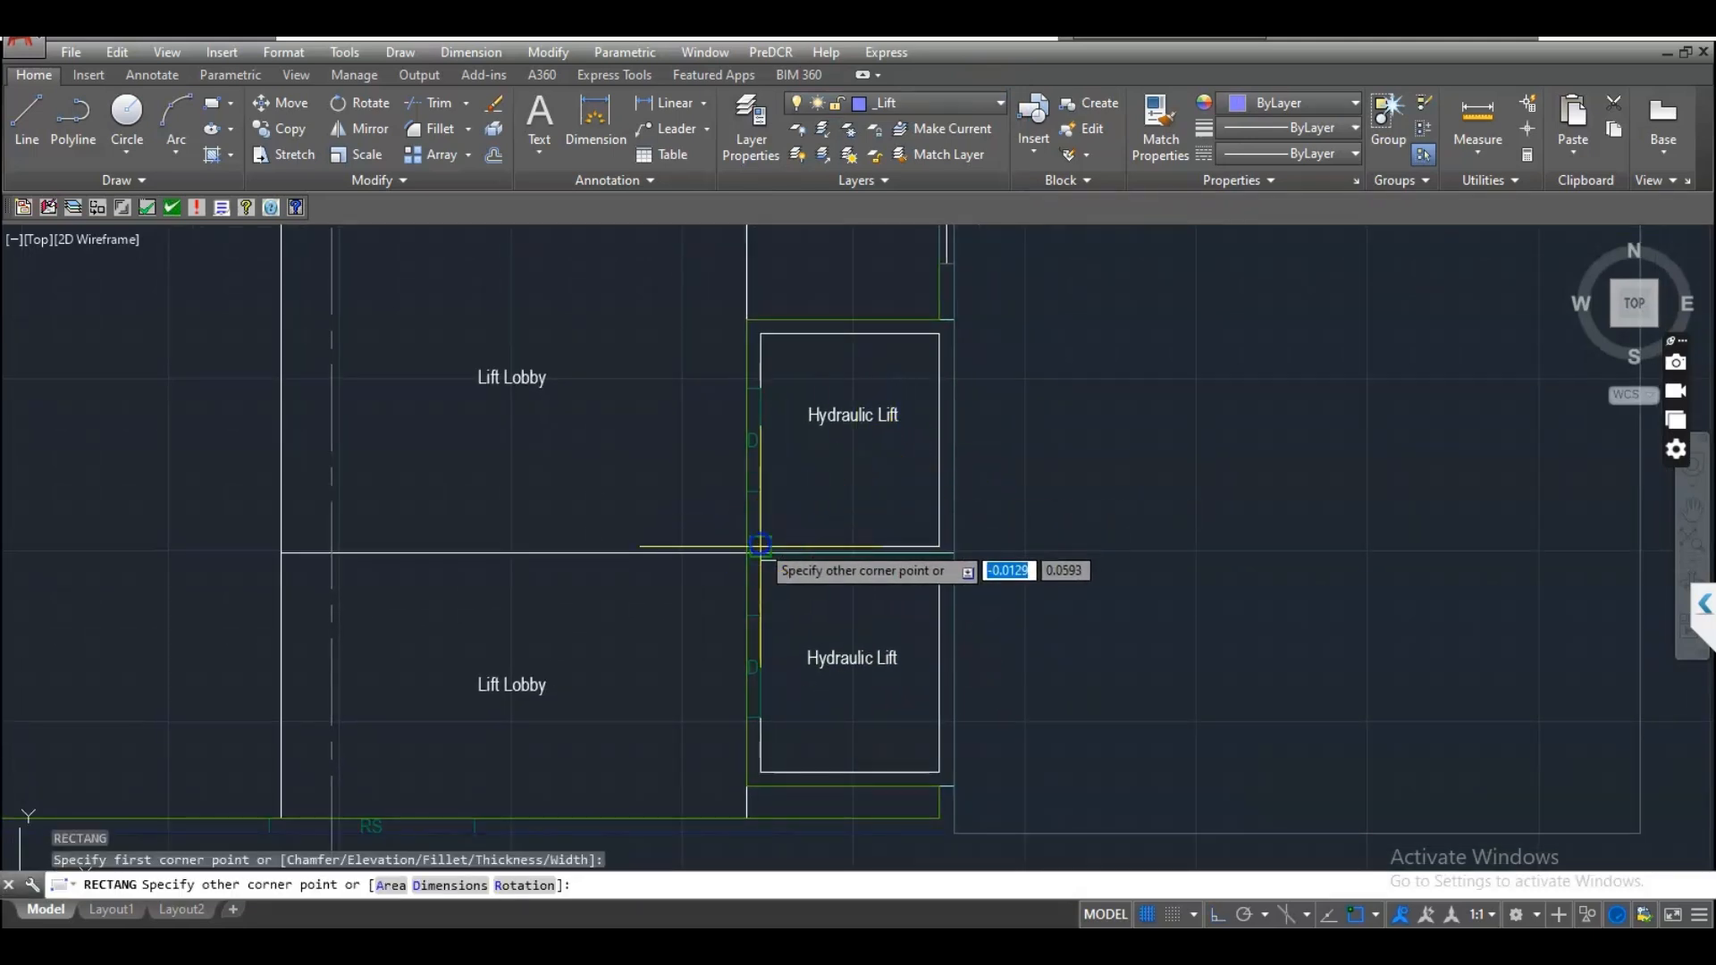
{"action": "left_click", "coordinate": [939, 333]}
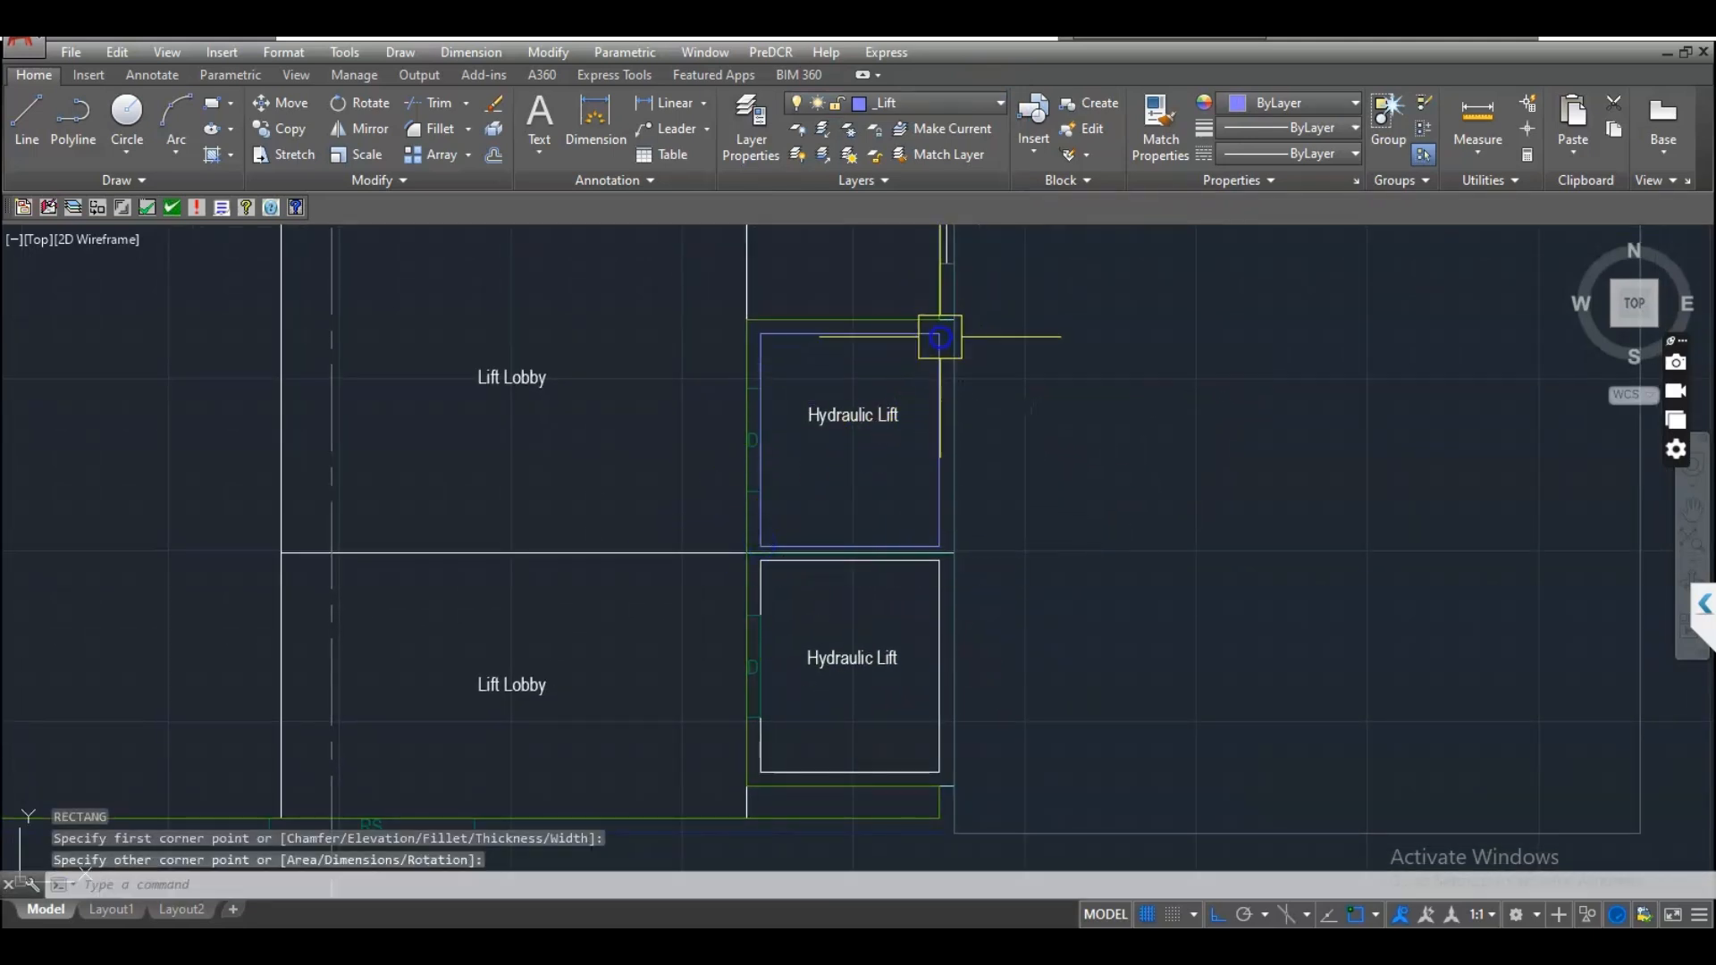
{"action": "left_click", "coordinate": [938, 414]}
{"action": "middle_click_drag", "start_coordinate": [1070, 609], "coordinate": [1083, 636]}
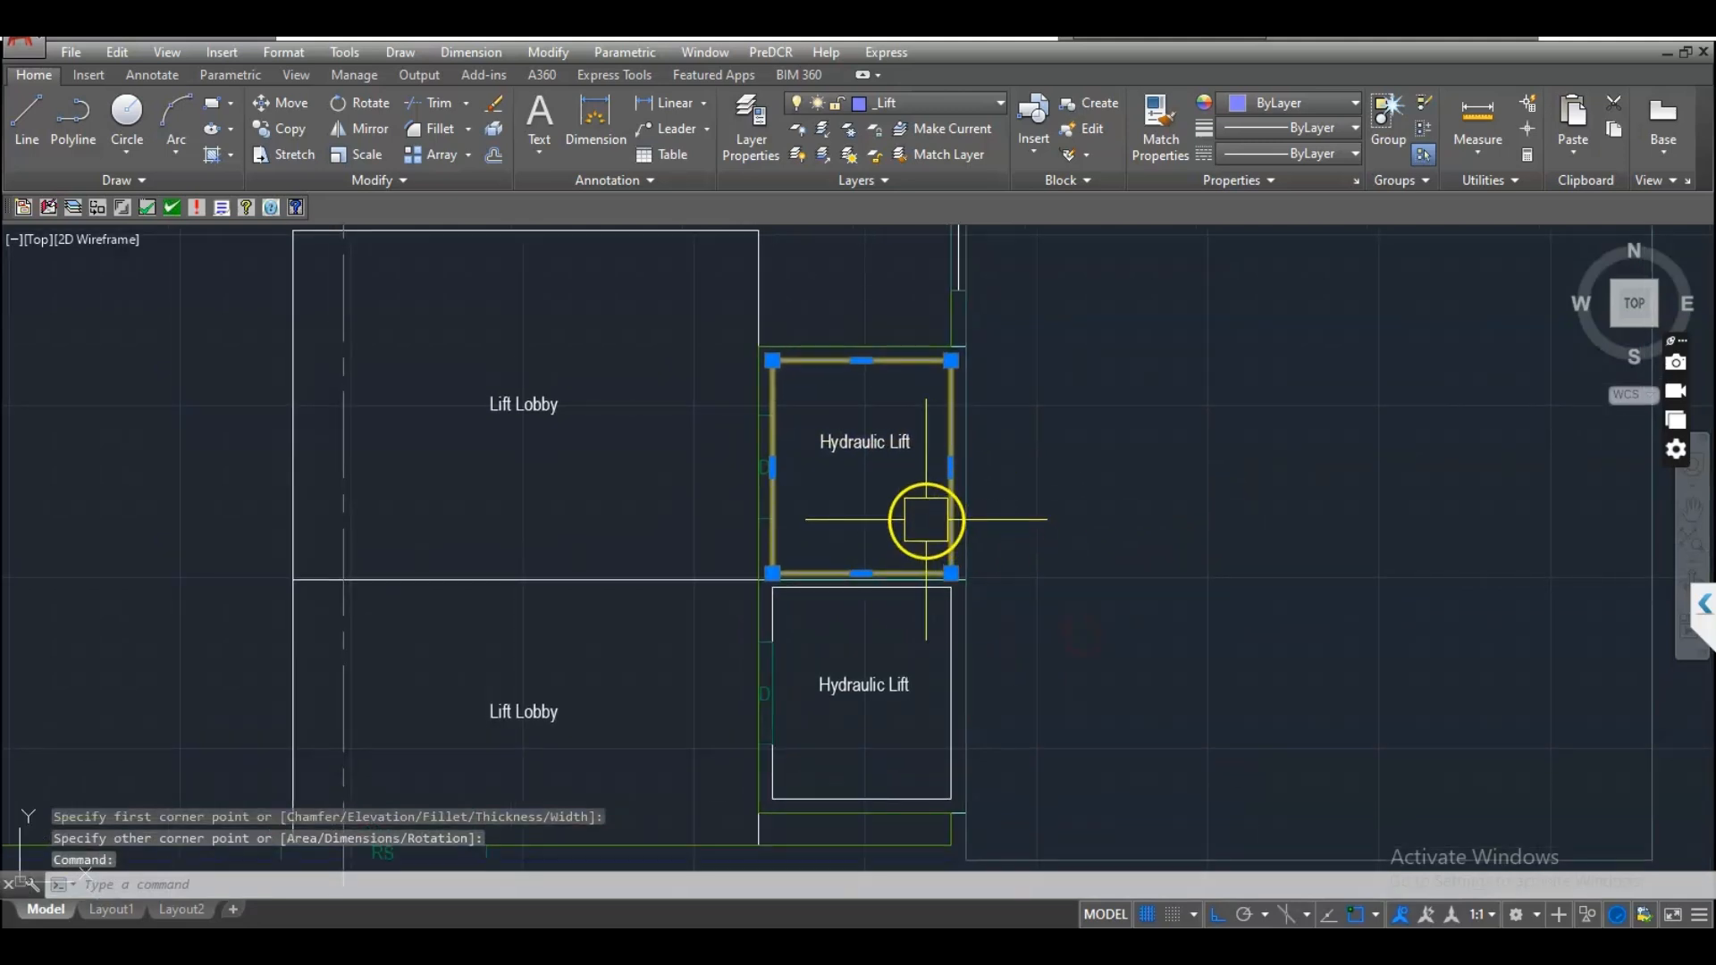
{"action": "middle_click_drag", "start_coordinate": [992, 668], "coordinate": [996, 651]}
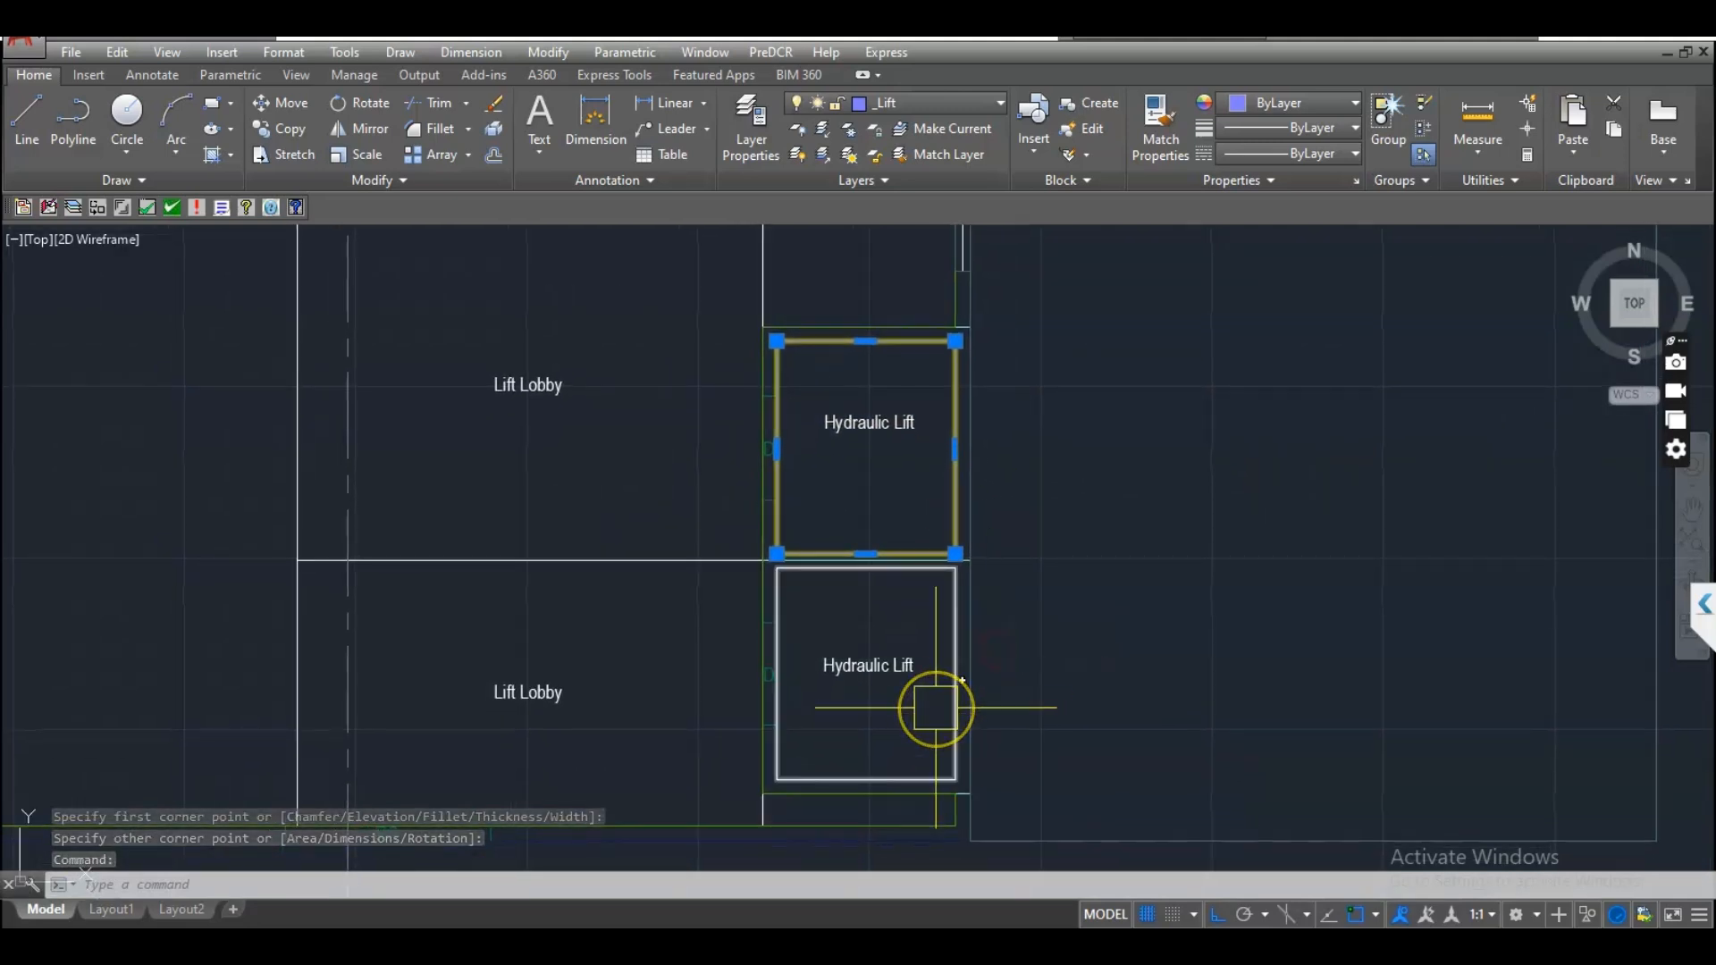
{"action": "key", "text": "Escape"}
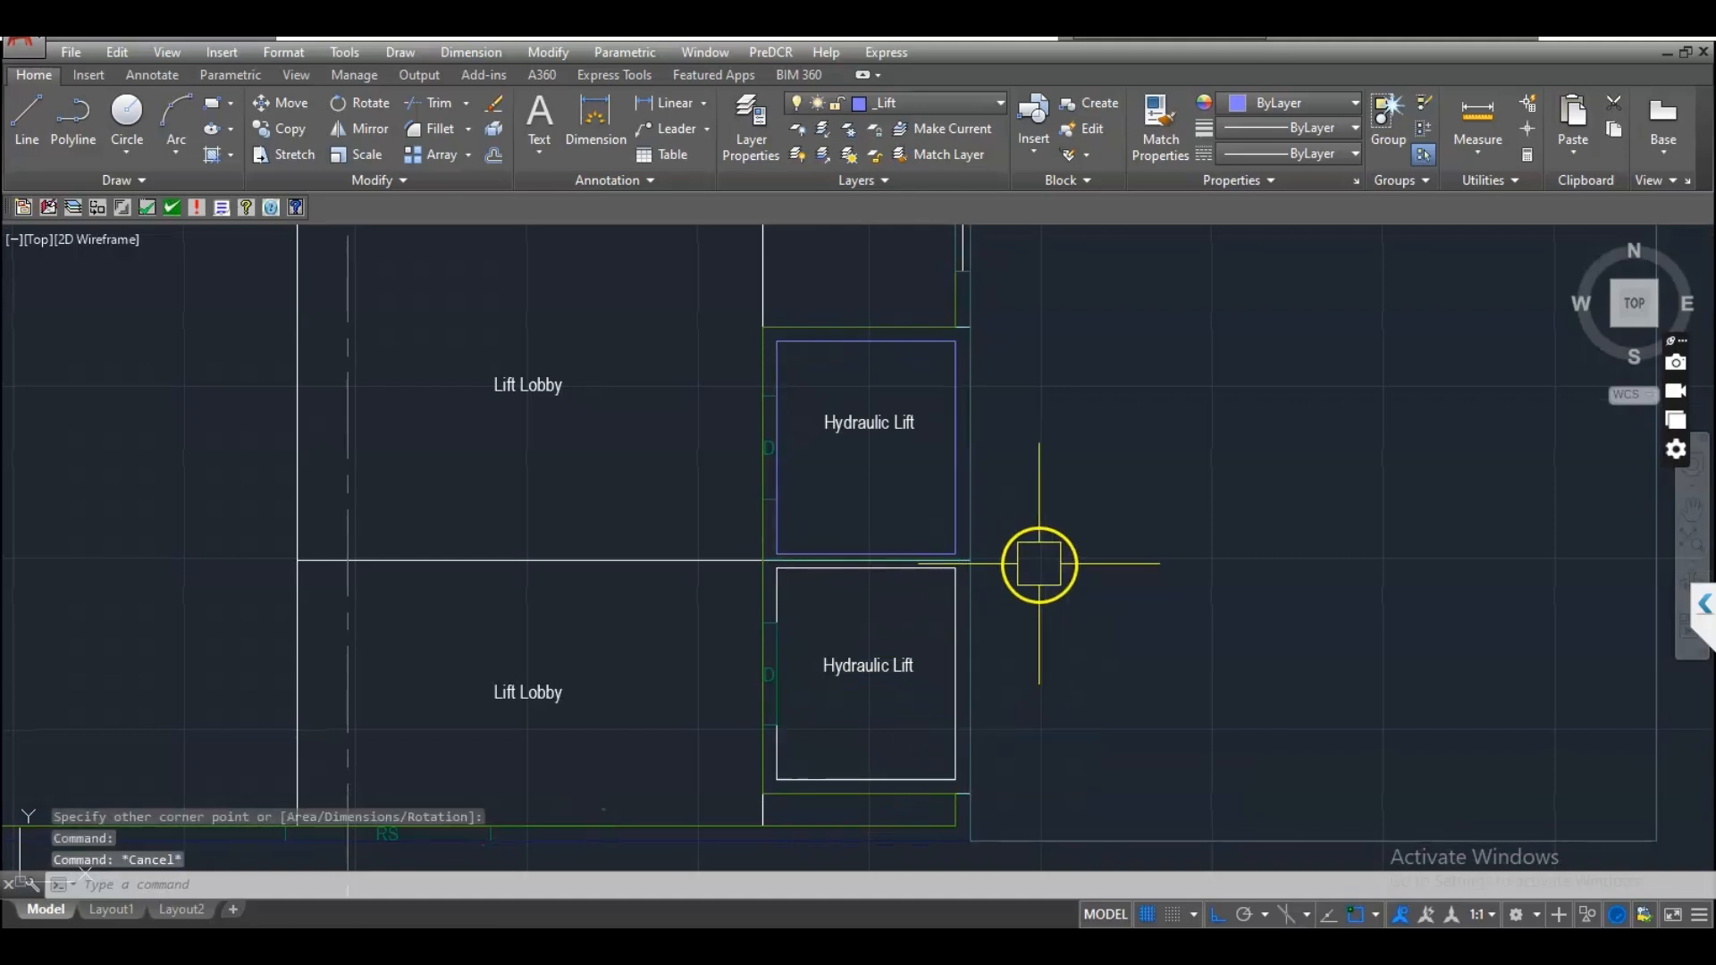
{"action": "middle_click_drag", "start_coordinate": [911, 716], "coordinate": [910, 705]}
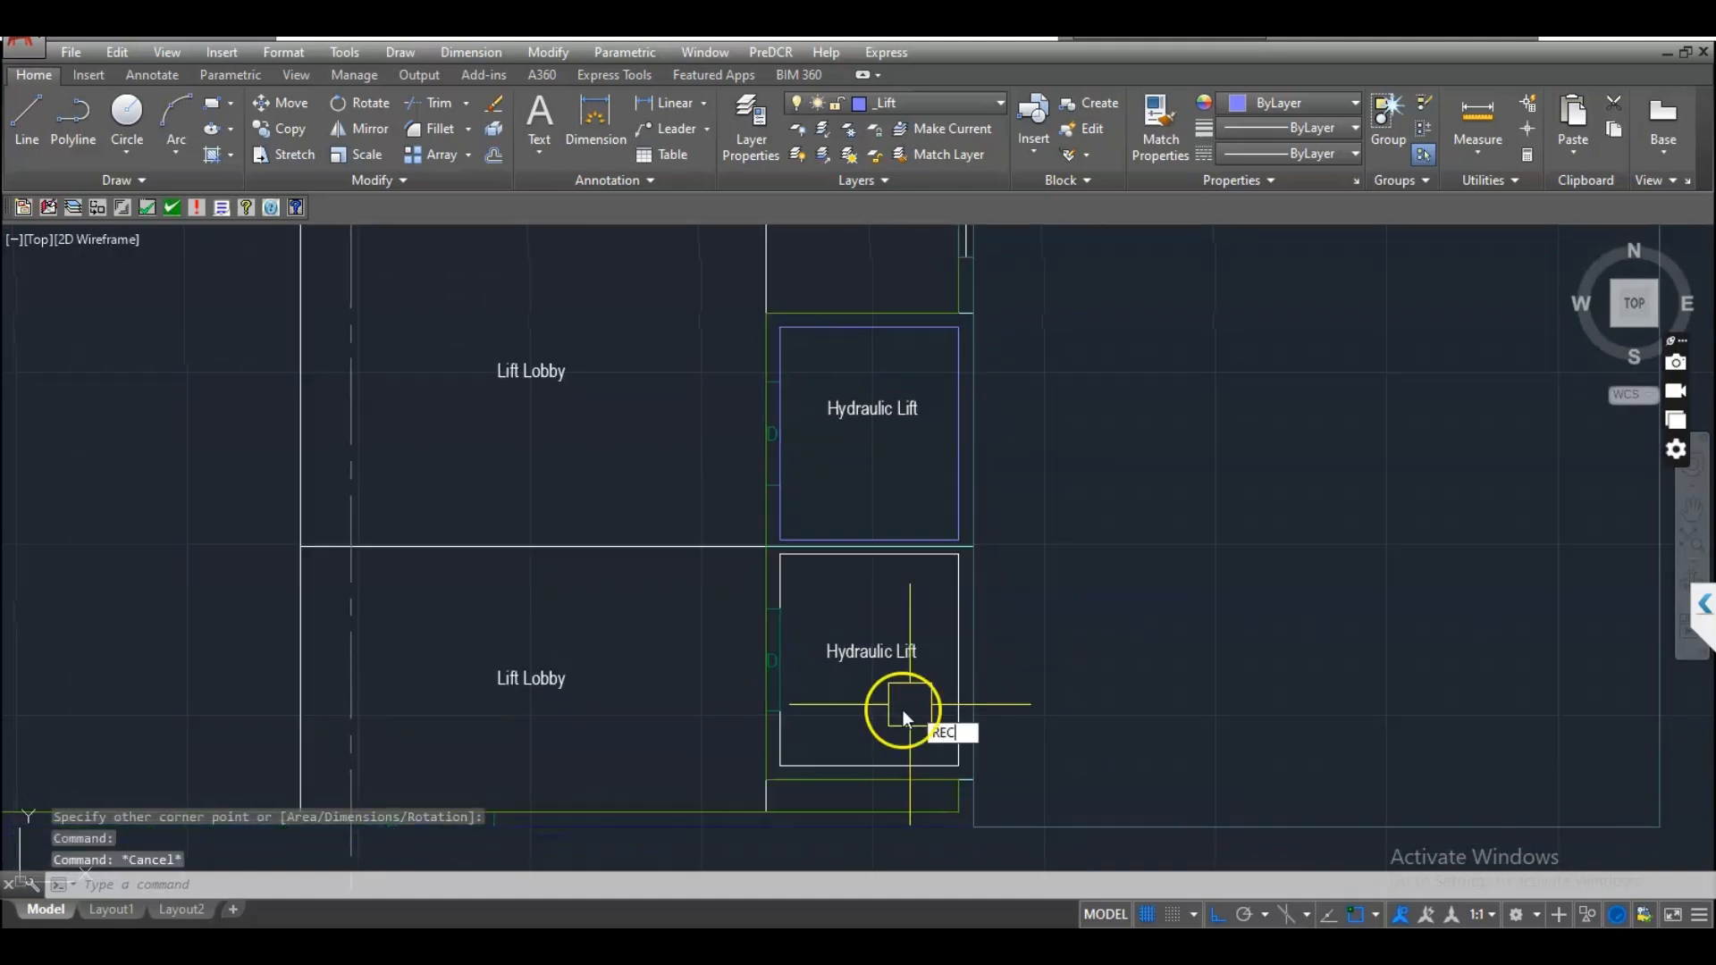
- Draw a rectangle over the inner outline of the lower Hydraulic Lift and select it to check the outline
{"action": "type", "text": "REC"}
{"action": "key", "text": "Return"}
{"action": "left_click", "coordinate": [780, 765]}
{"action": "key", "text": "Escape"}
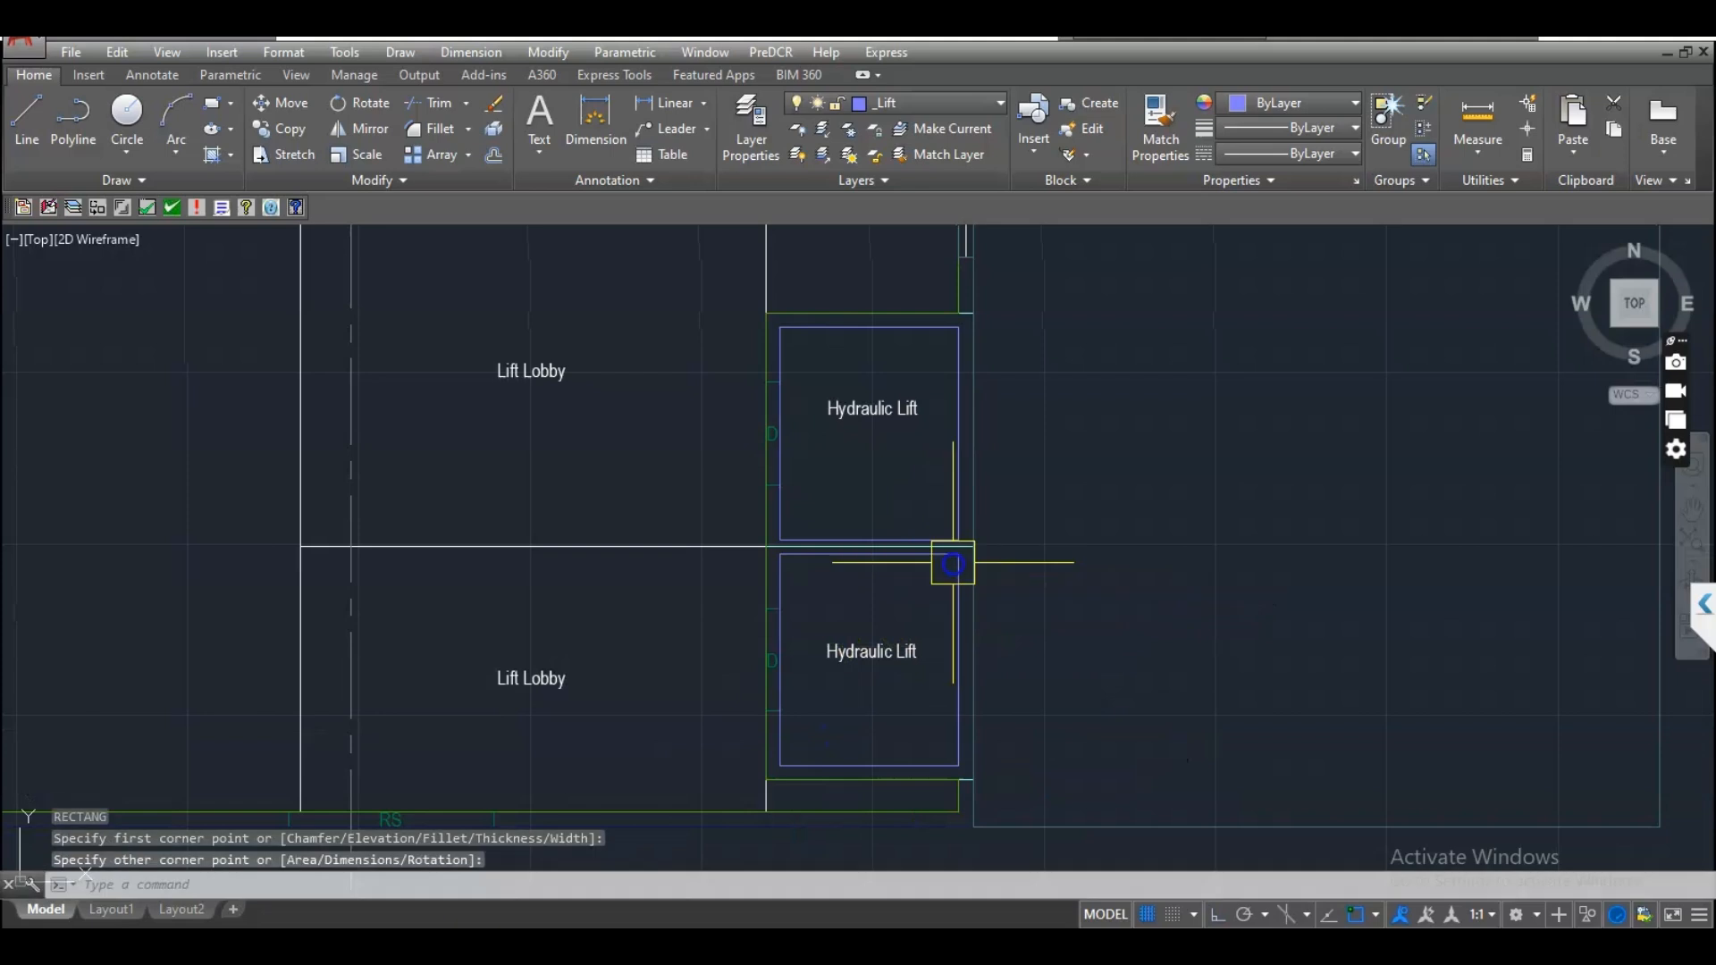
{"action": "middle_click_drag", "start_coordinate": [1054, 525], "coordinate": [1034, 555]}
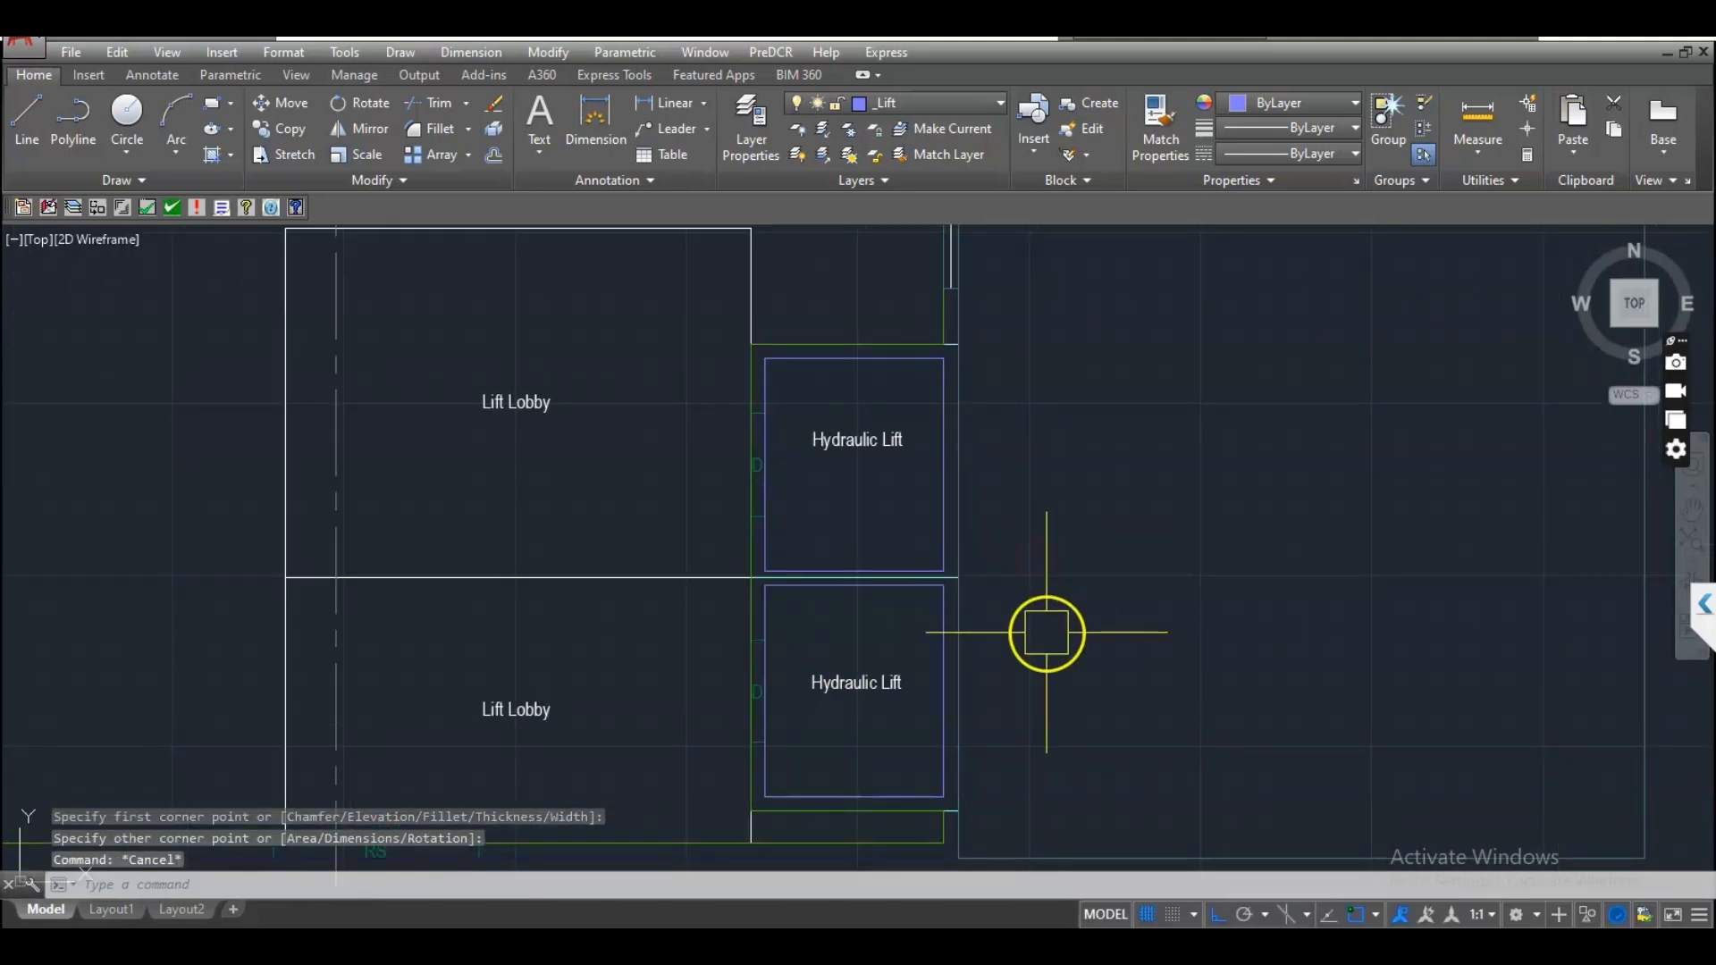
{"action": "left_click", "coordinate": [934, 615]}
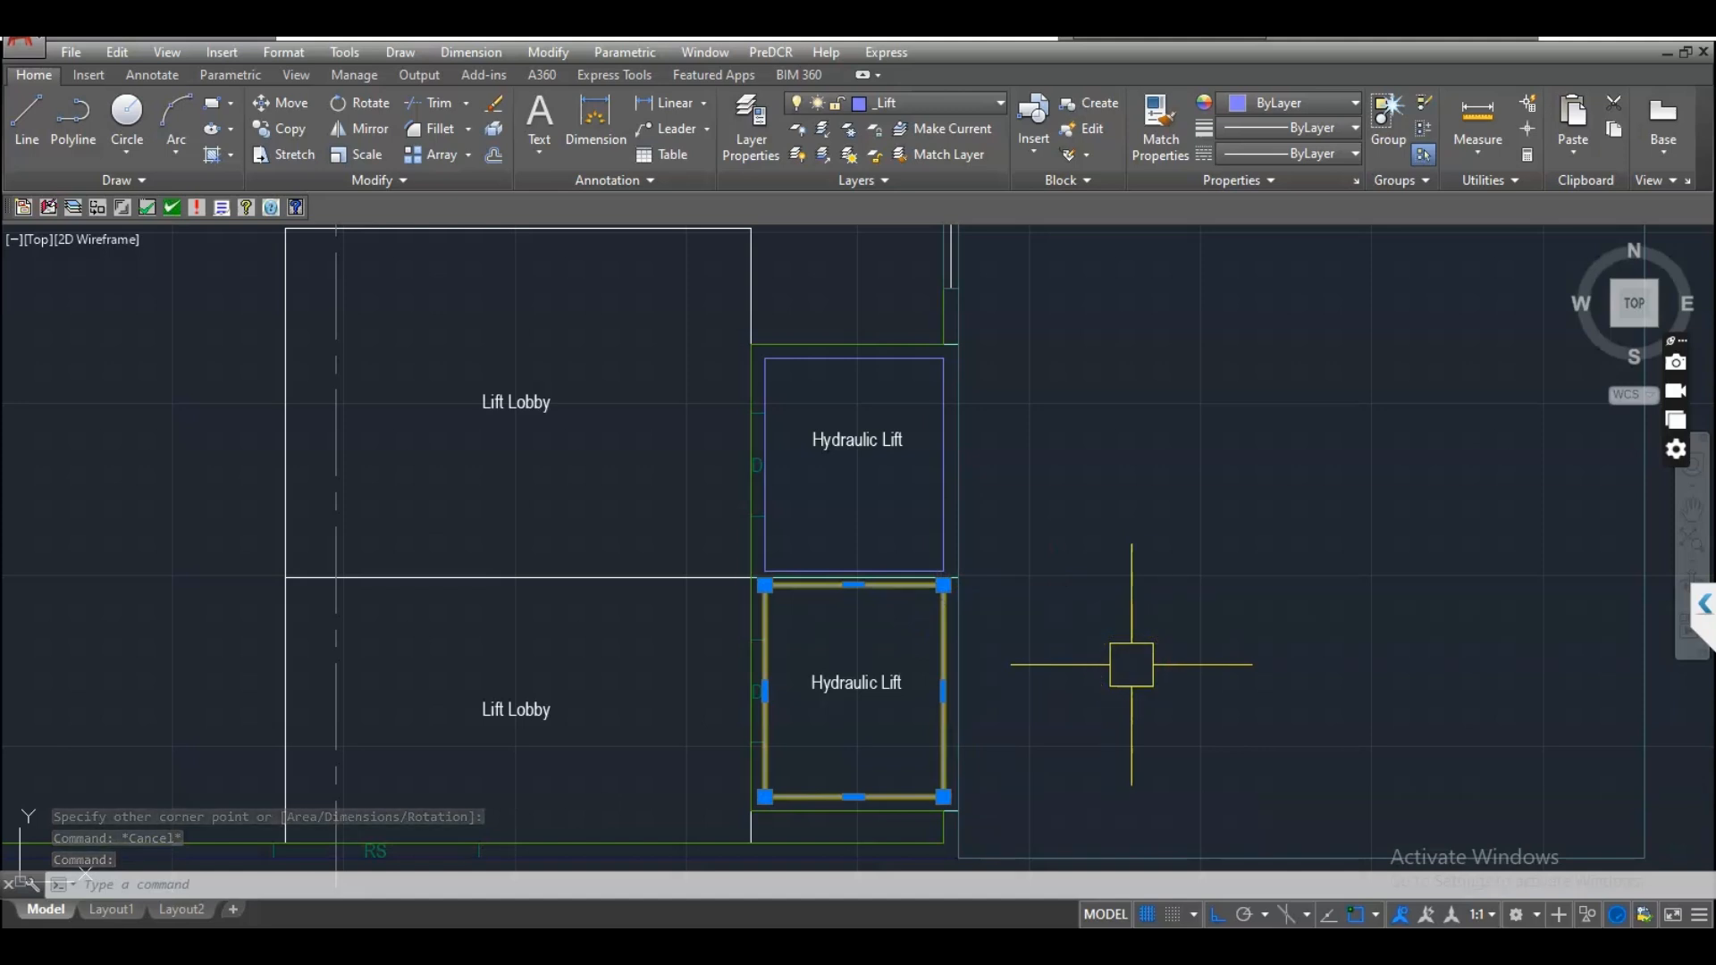
{"action": "key", "text": "Escape"}
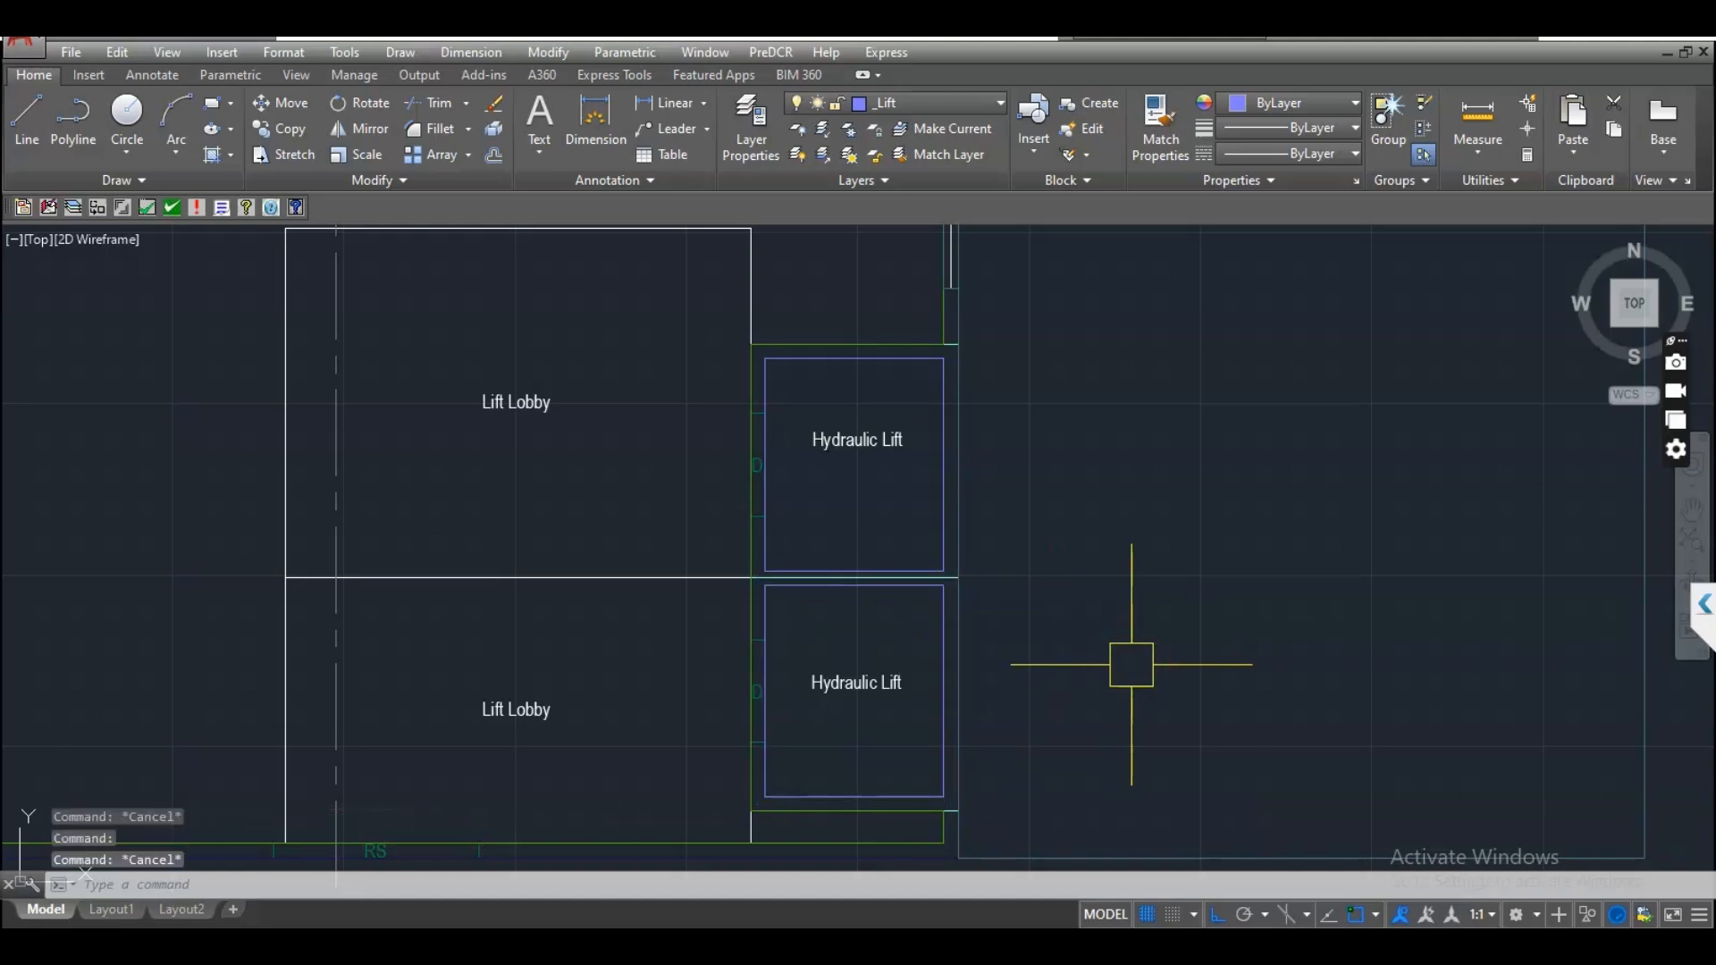
{"action": "middle_click_drag", "start_coordinate": [1088, 433], "coordinate": [1084, 454]}
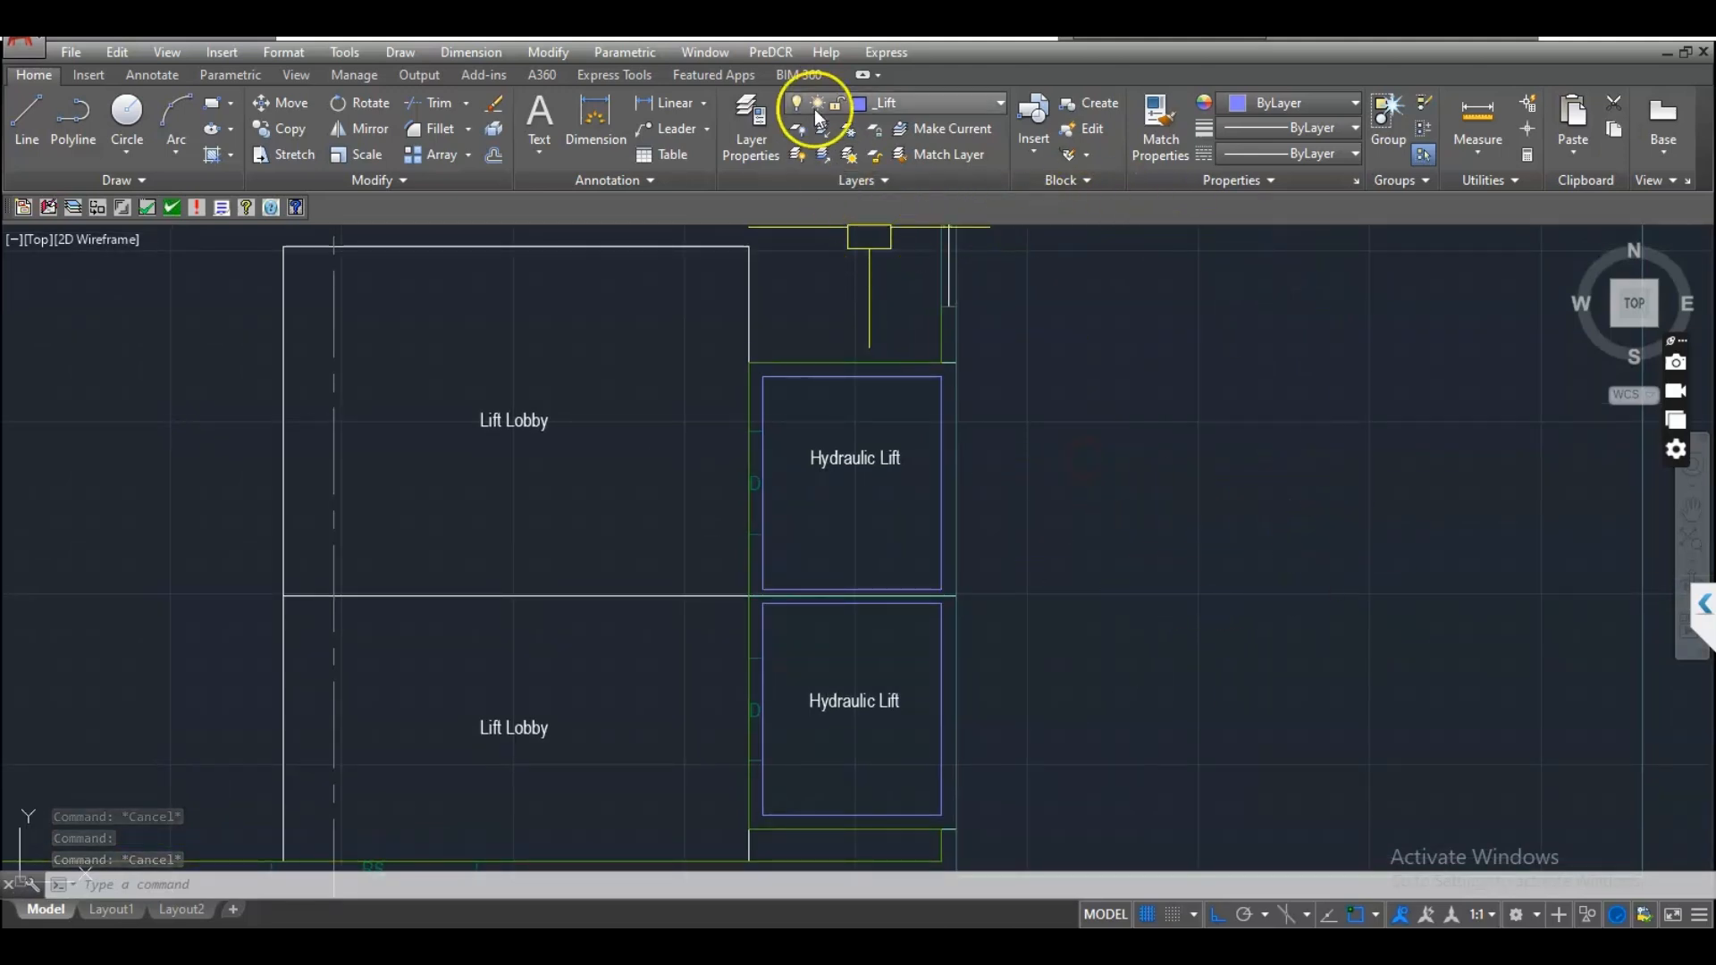
- Mark both hydraulic lift rectangles as Hydraulic Lift with PreDCR
{"action": "left_click", "coordinate": [781, 56]}
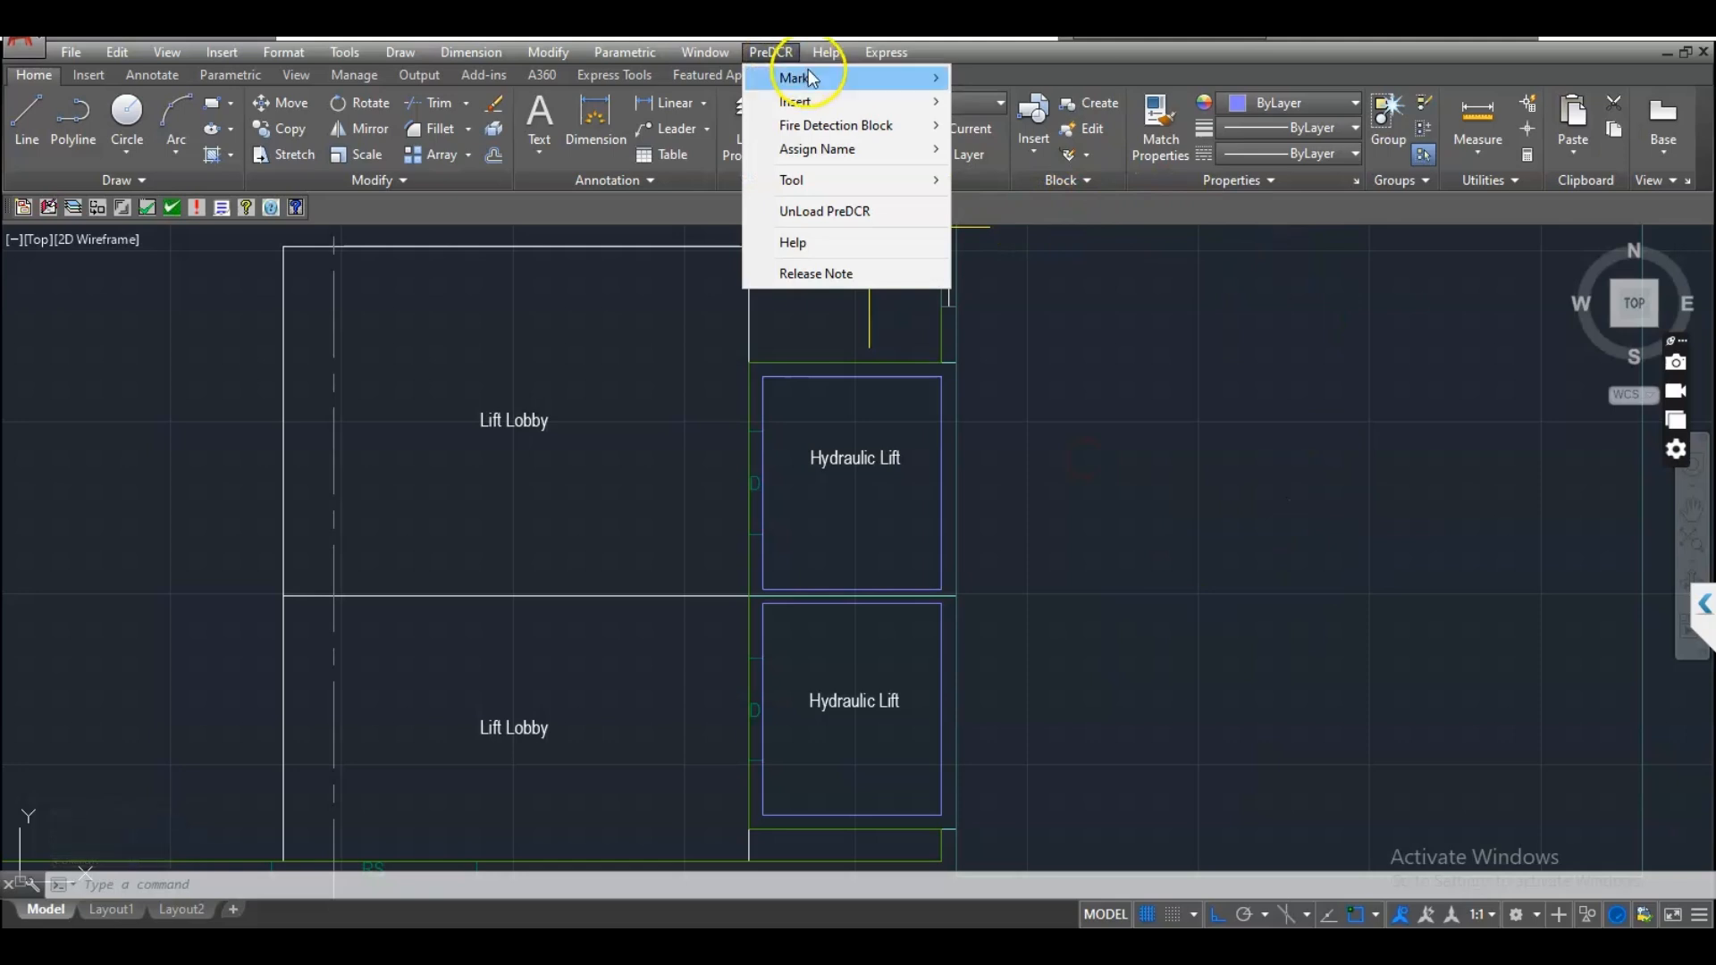
{"action": "mouse_move", "coordinate": [818, 83]}
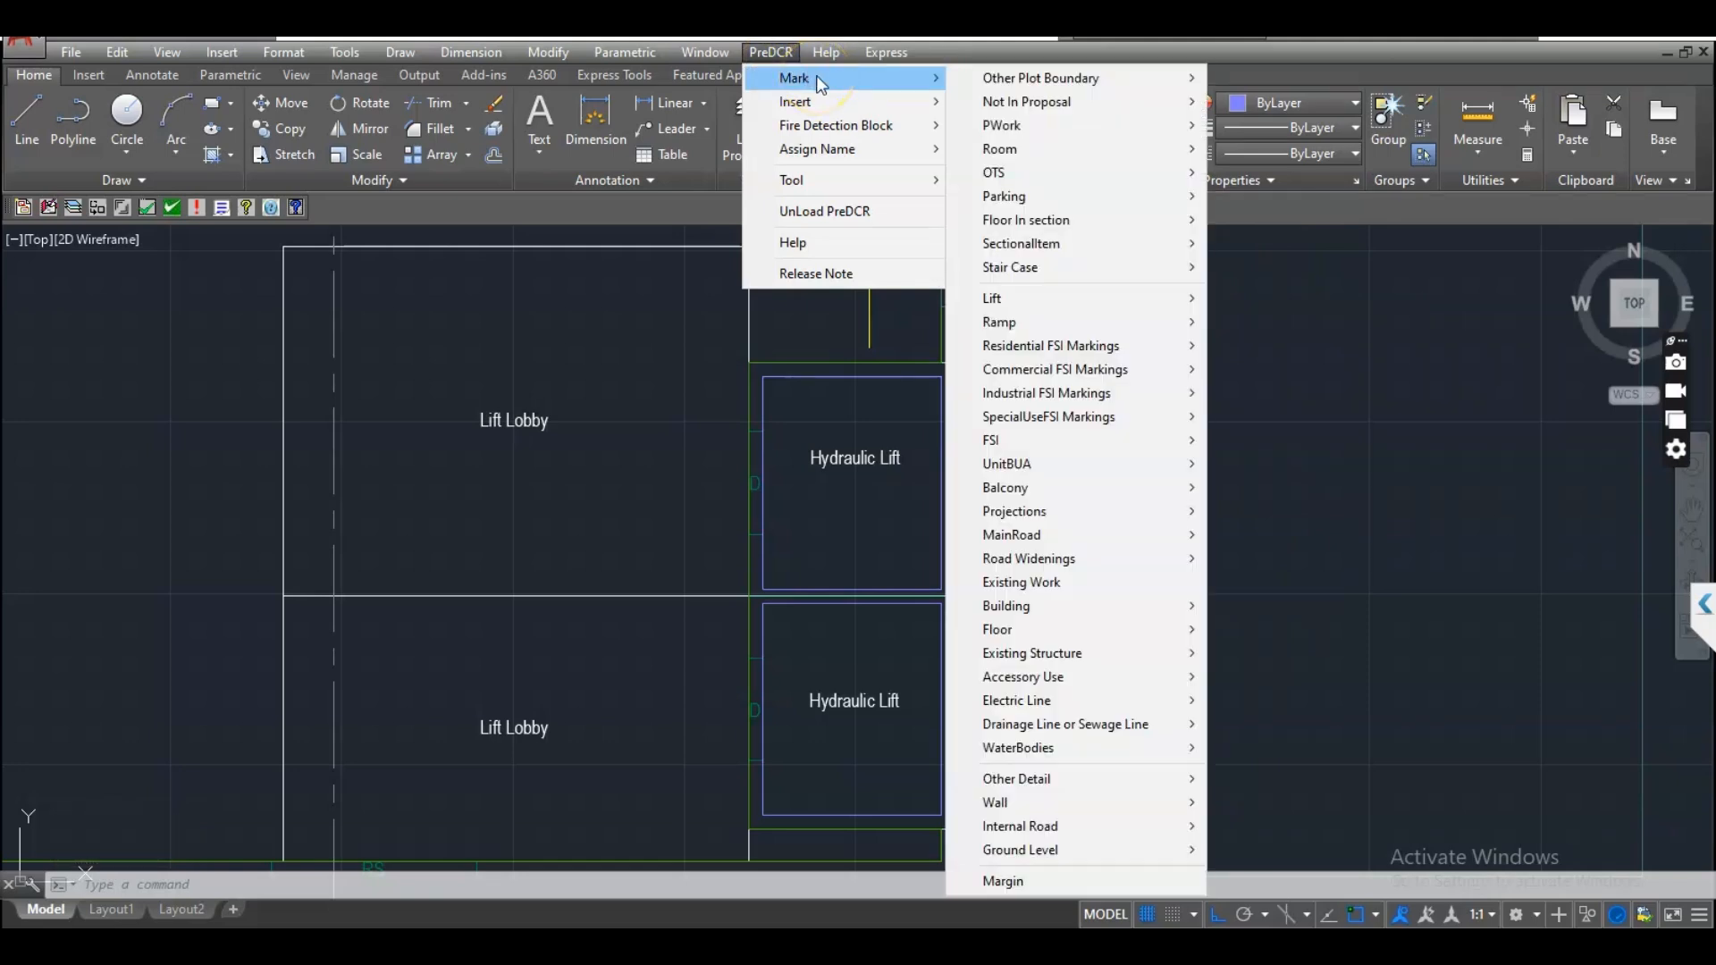
{"action": "mouse_move", "coordinate": [998, 103]}
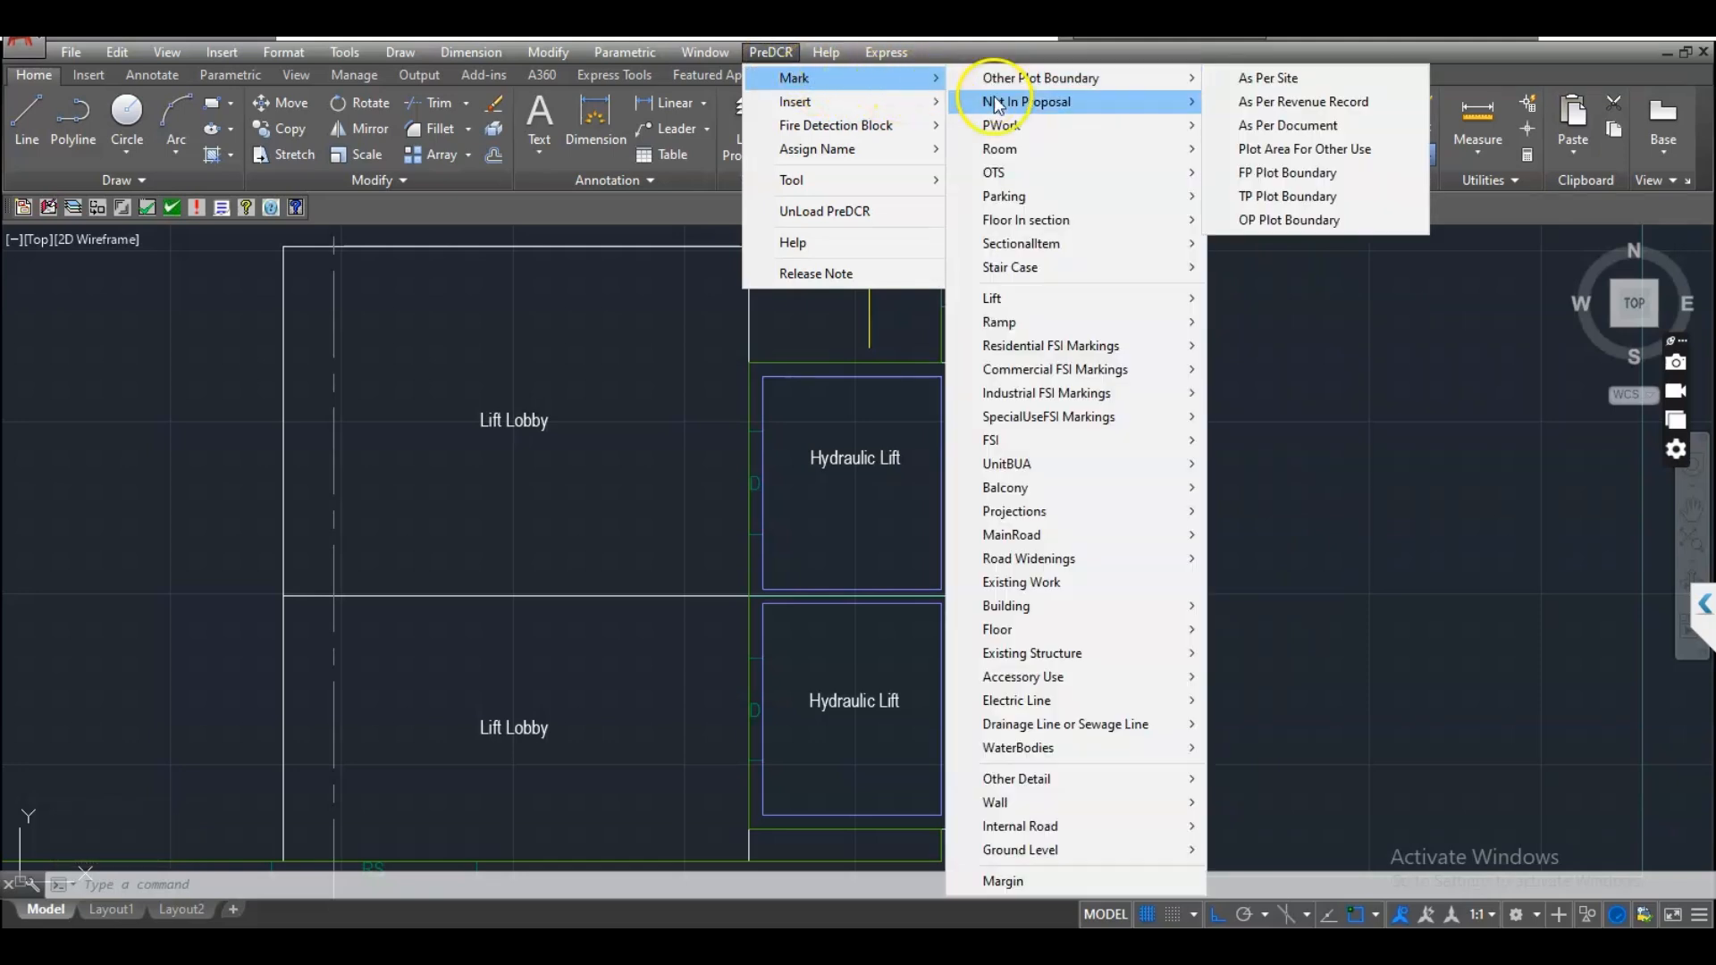
{"action": "mouse_move", "coordinate": [1006, 299]}
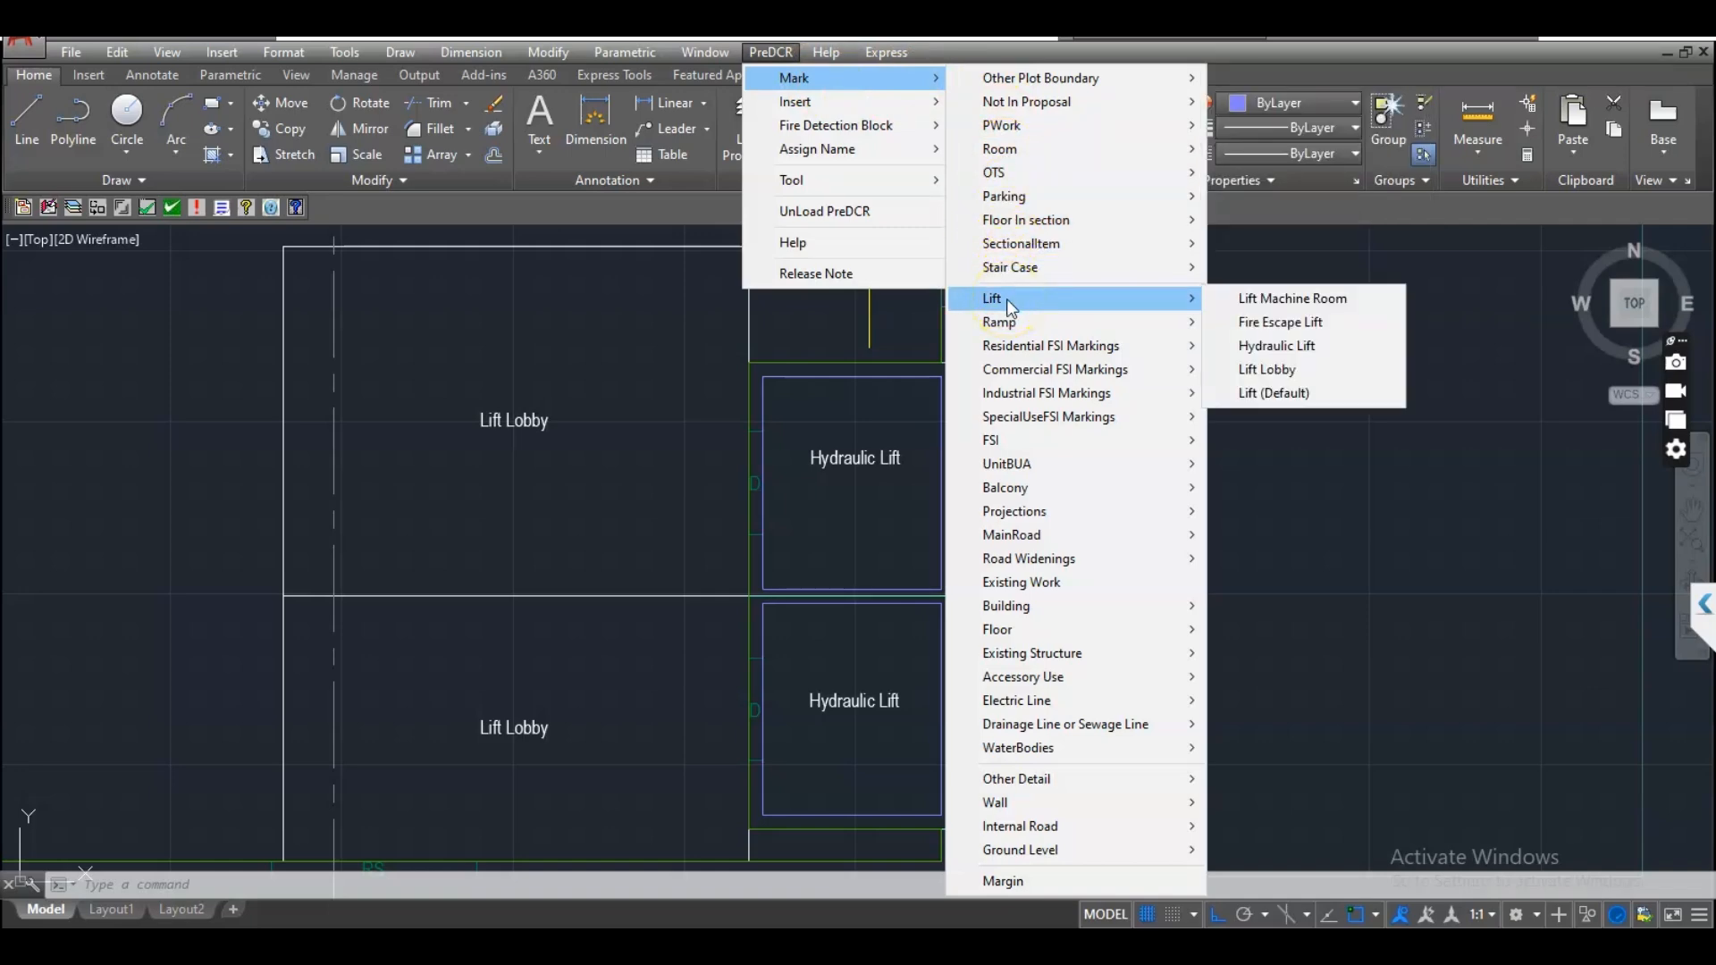
{"action": "left_click", "coordinate": [1258, 345]}
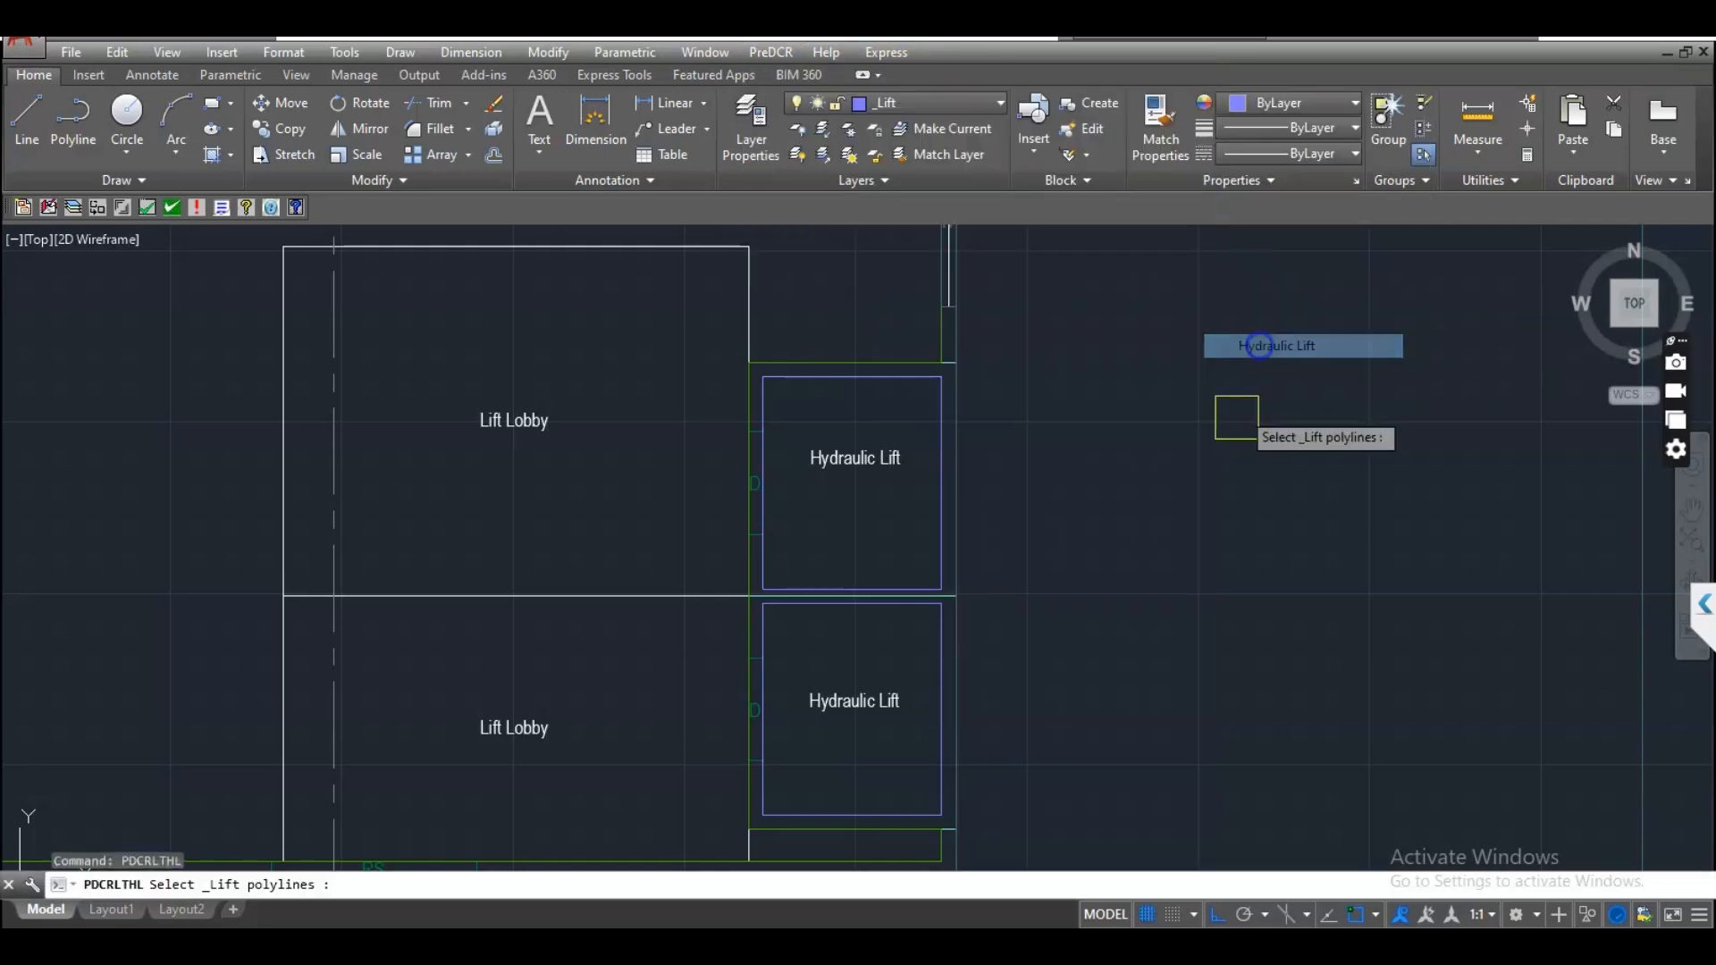
{"action": "left_click", "coordinate": [941, 507]}
{"action": "left_click", "coordinate": [927, 641]}
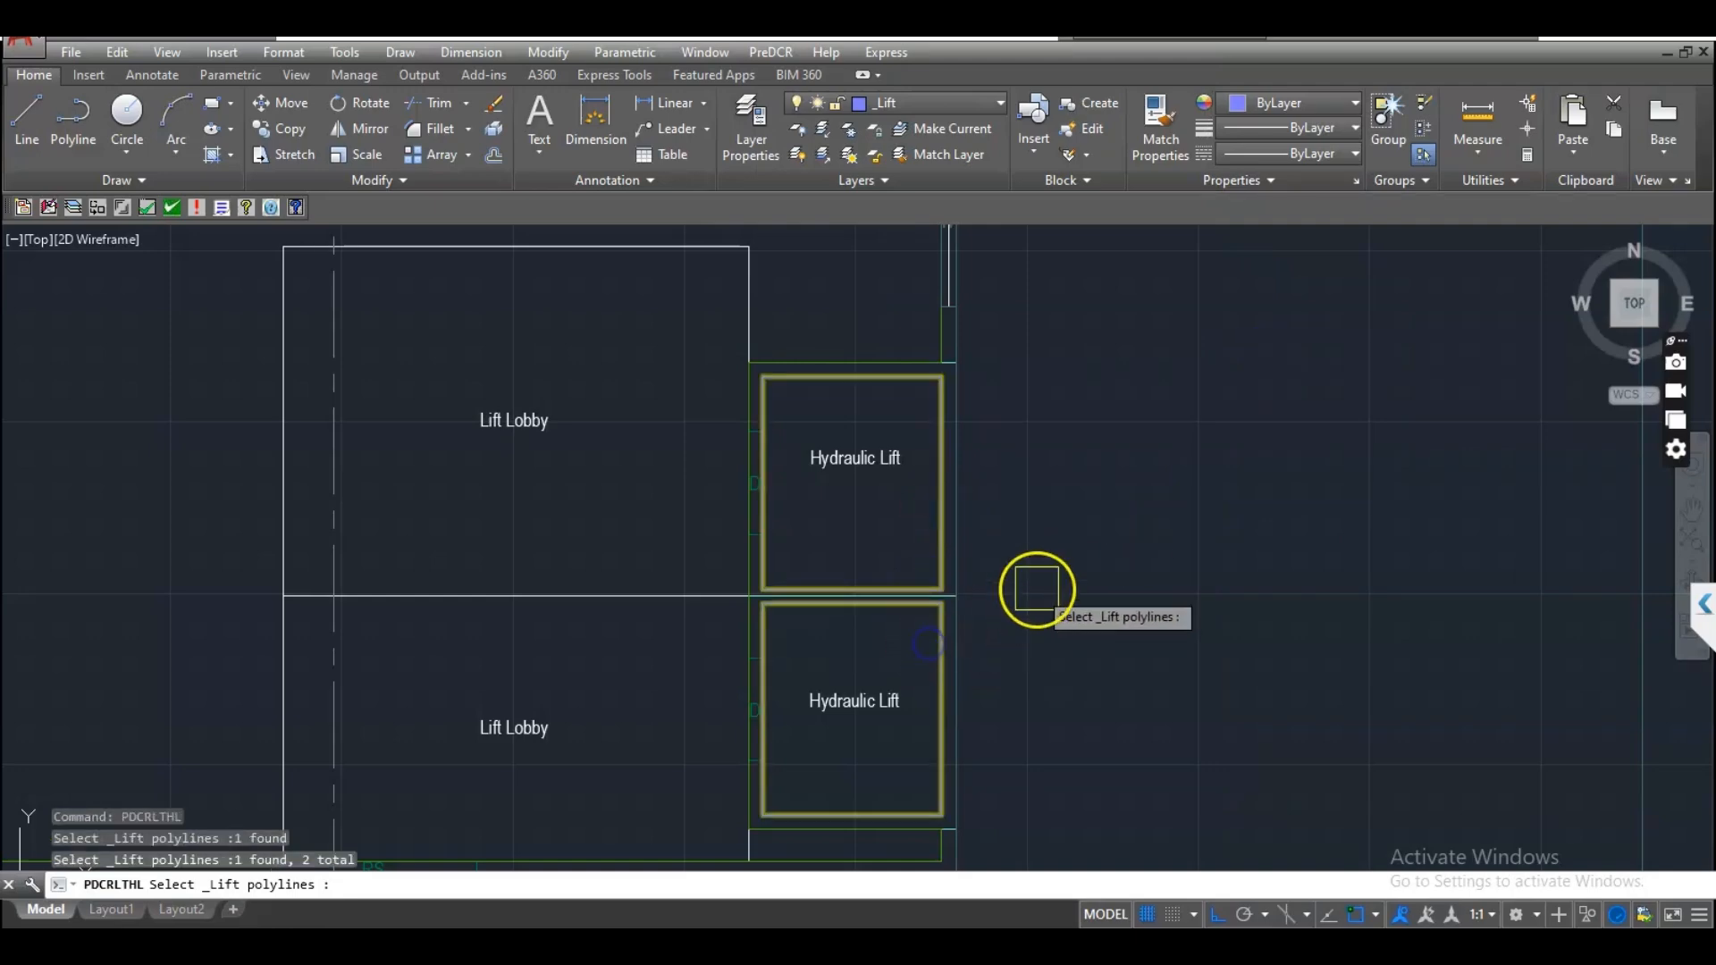
{"action": "key", "text": "Return"}
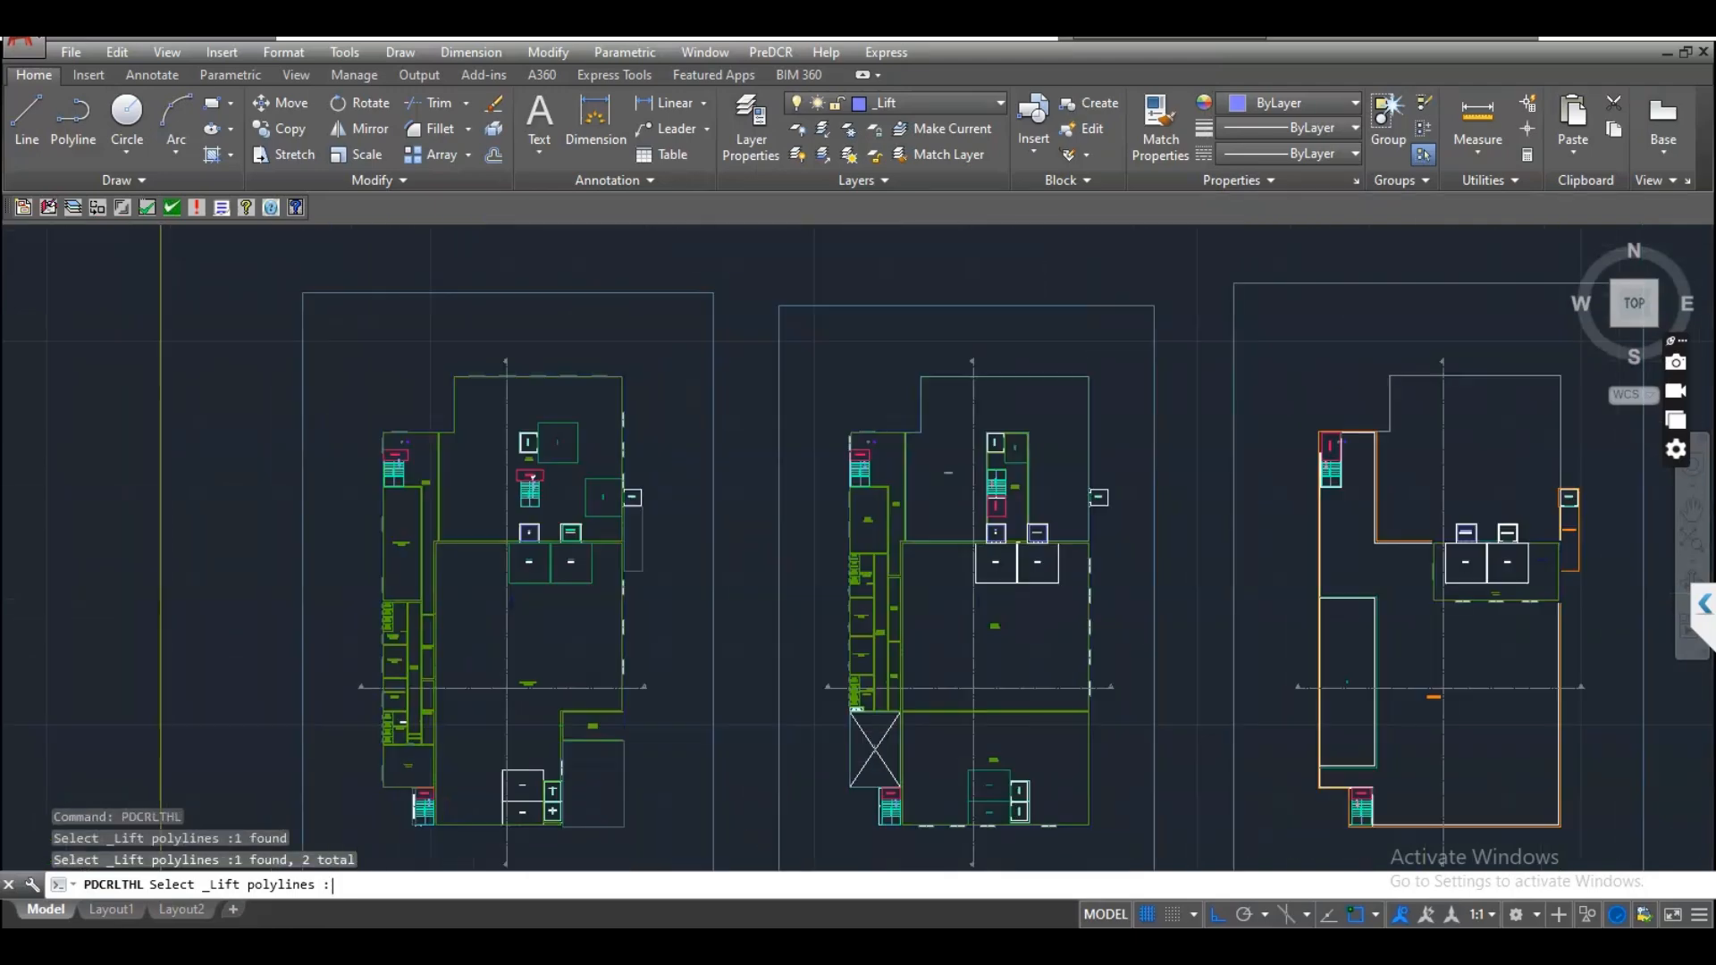
- Move both new vertical Hydraulic Lift texts sideways toward the doors, clear of the white labels
{"action": "left_click", "coordinate": [847, 706]}
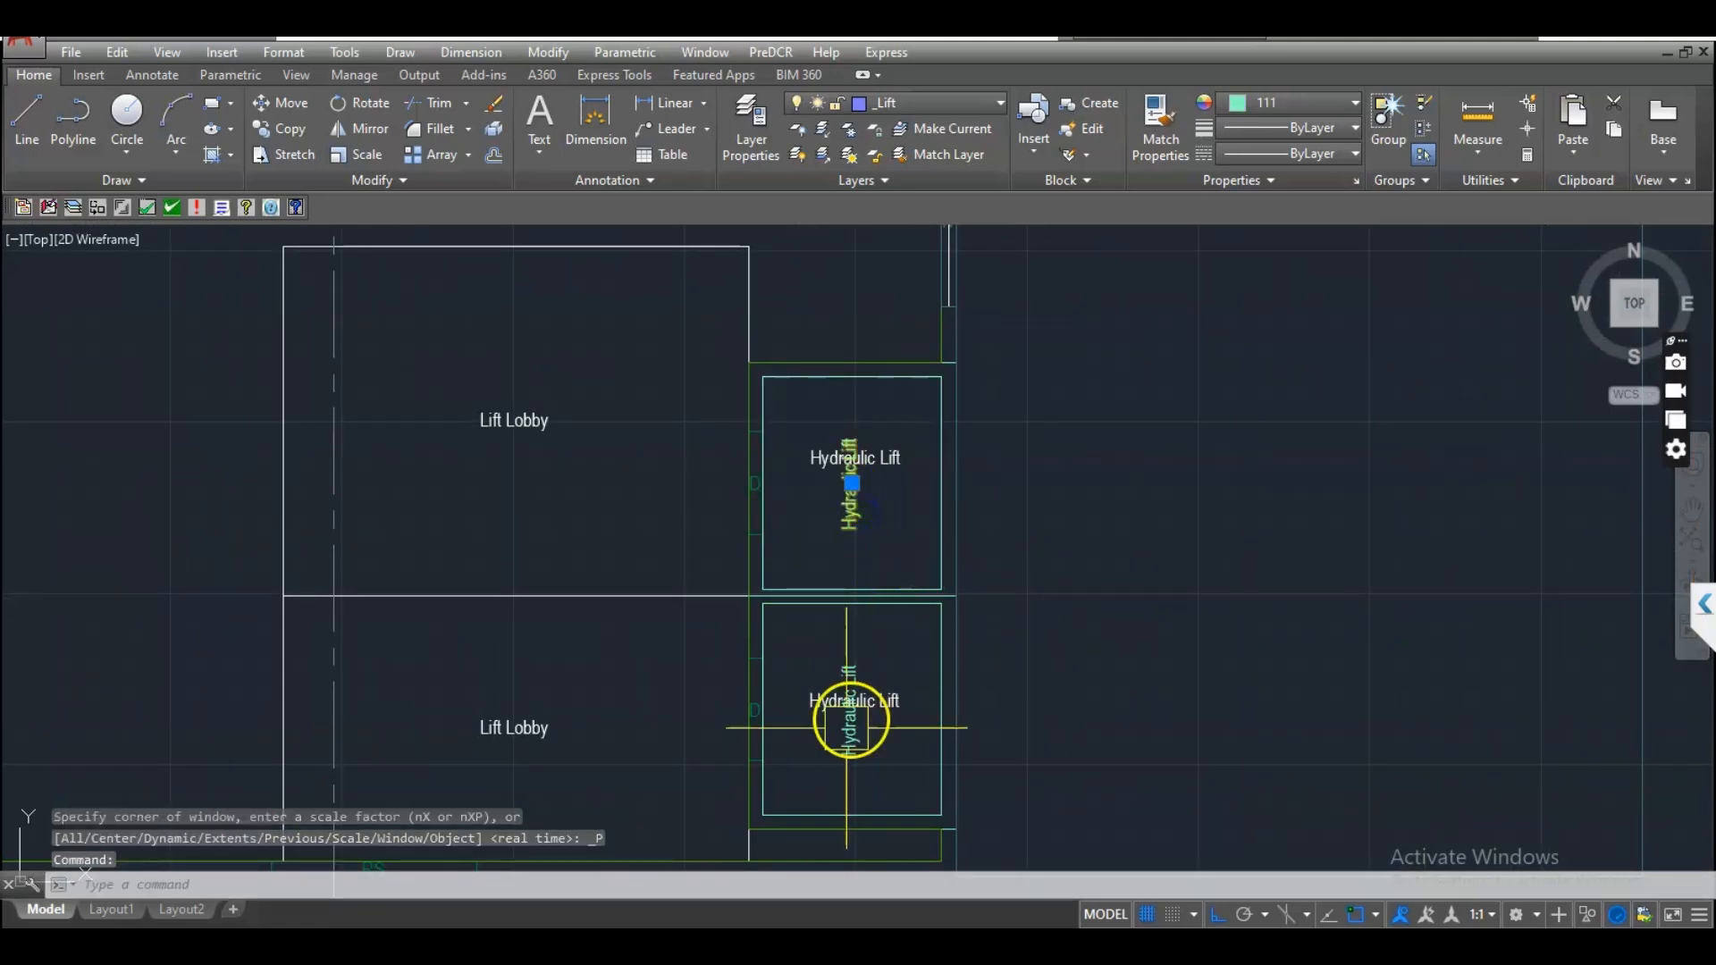
{"action": "type", "text": "m"}
{"action": "key", "text": "Return"}
{"action": "left_click", "coordinate": [1086, 691]}
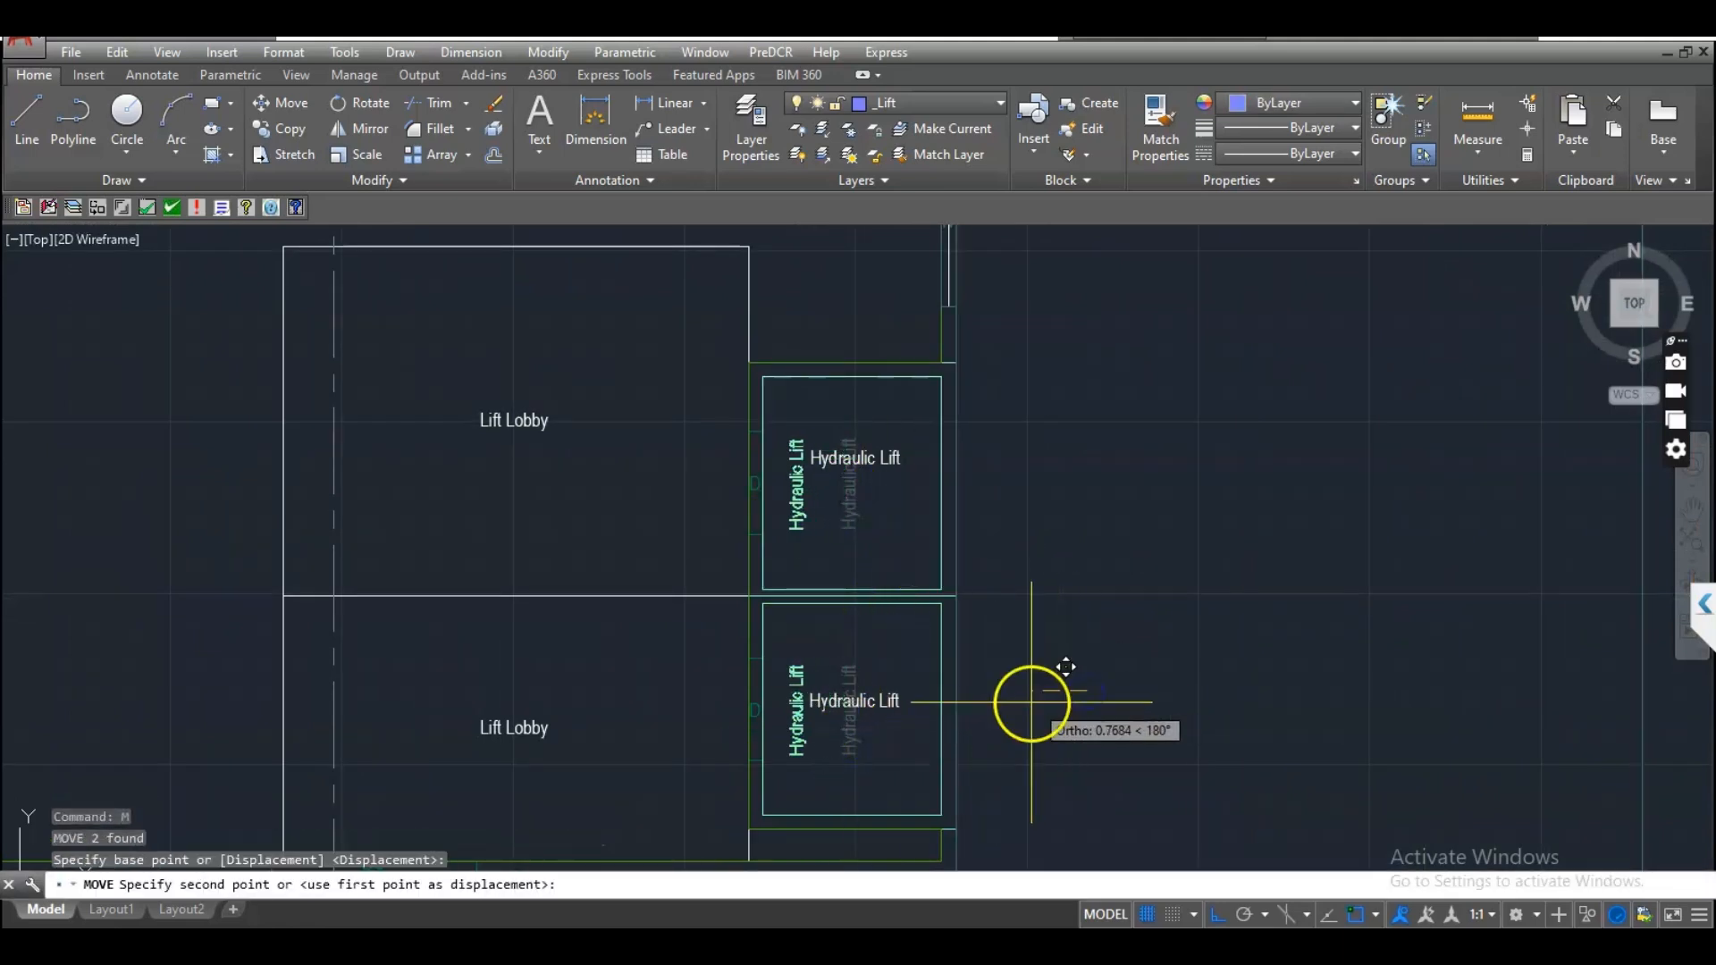
{"action": "left_click", "coordinate": [1030, 703]}
- Rotate the new Hydraulic Lift text in the upper lift so it reads horizontally
{"action": "left_click", "coordinate": [812, 516]}
{"action": "type", "text": "r"}
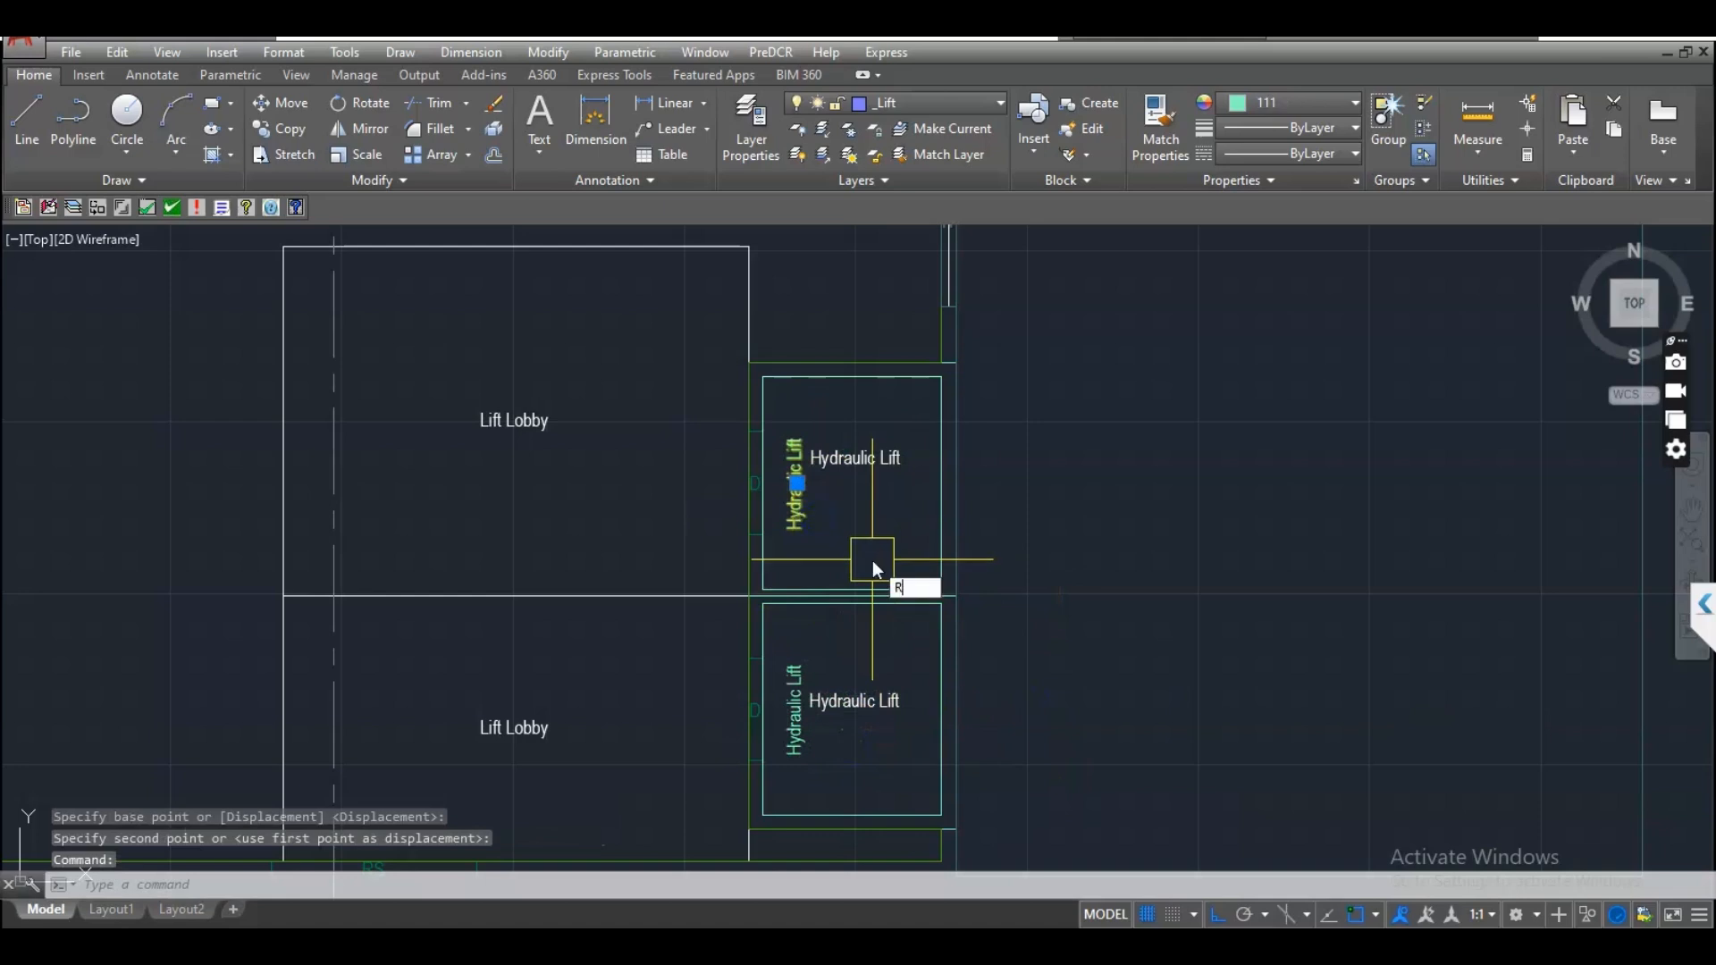
{"action": "type", "text": "o"}
{"action": "key", "text": "Return"}
{"action": "left_click", "coordinate": [849, 520]}
{"action": "key", "text": "Return"}
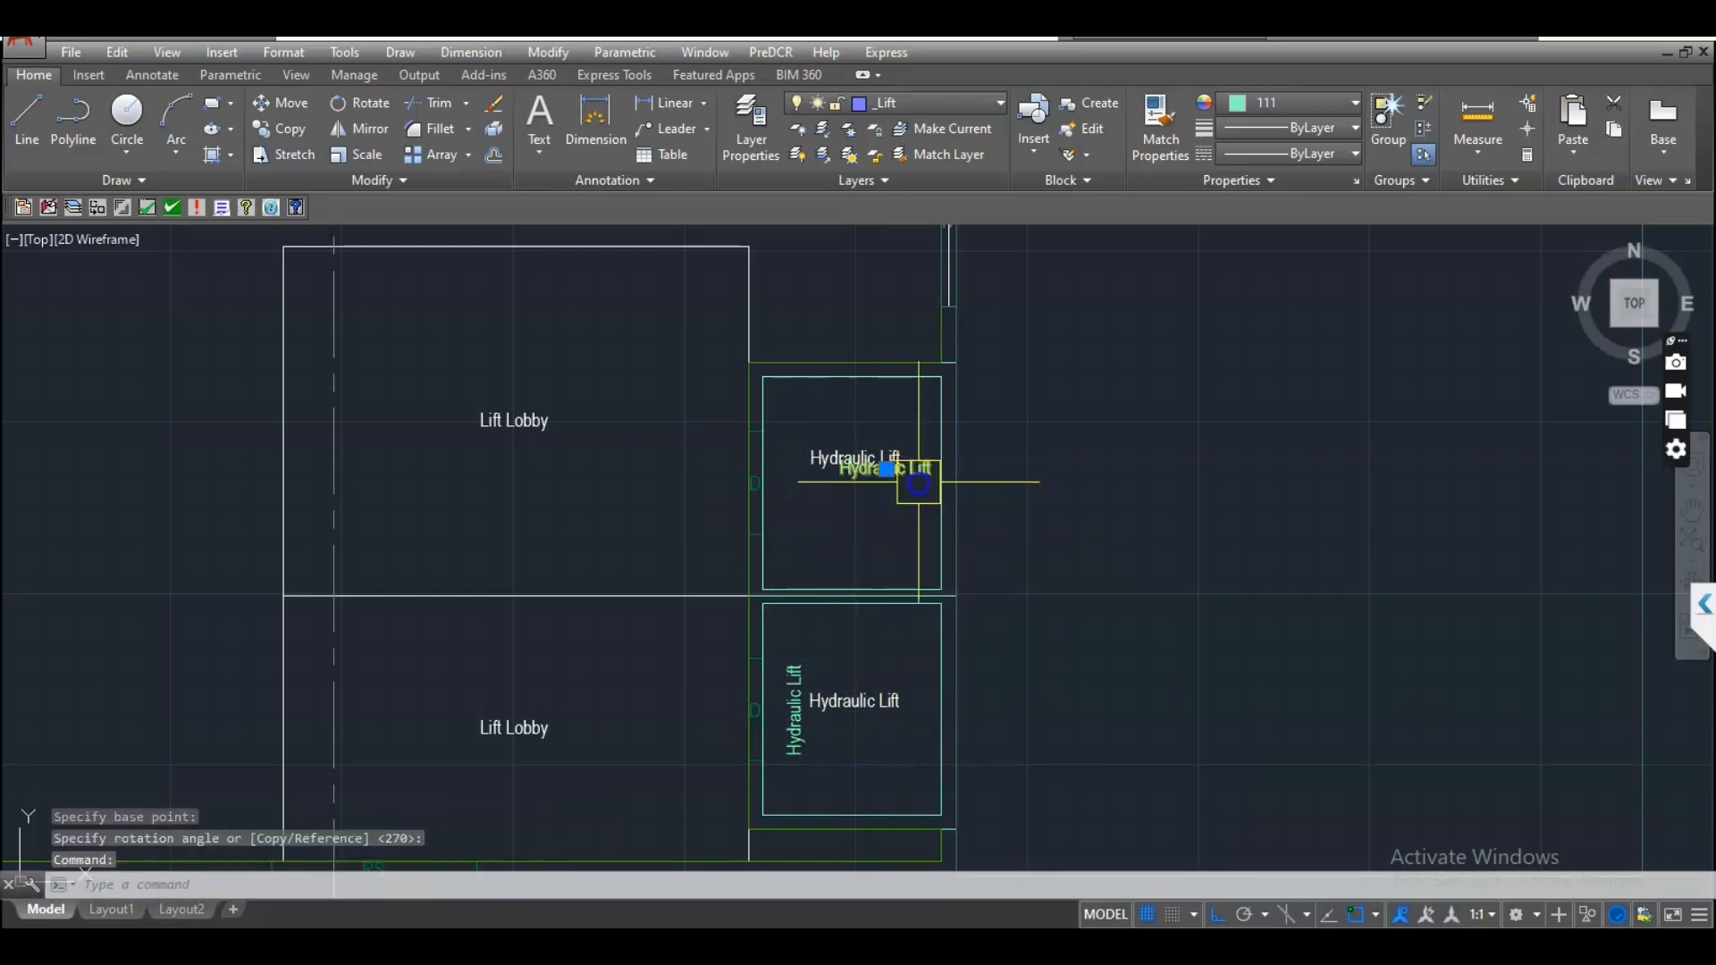
- Move the rotated Hydraulic Lift text straight down so it sits below the white label of the upper lift
{"action": "type", "text": "m"}
{"action": "key", "text": "Return"}
{"action": "left_click", "coordinate": [1077, 490]}
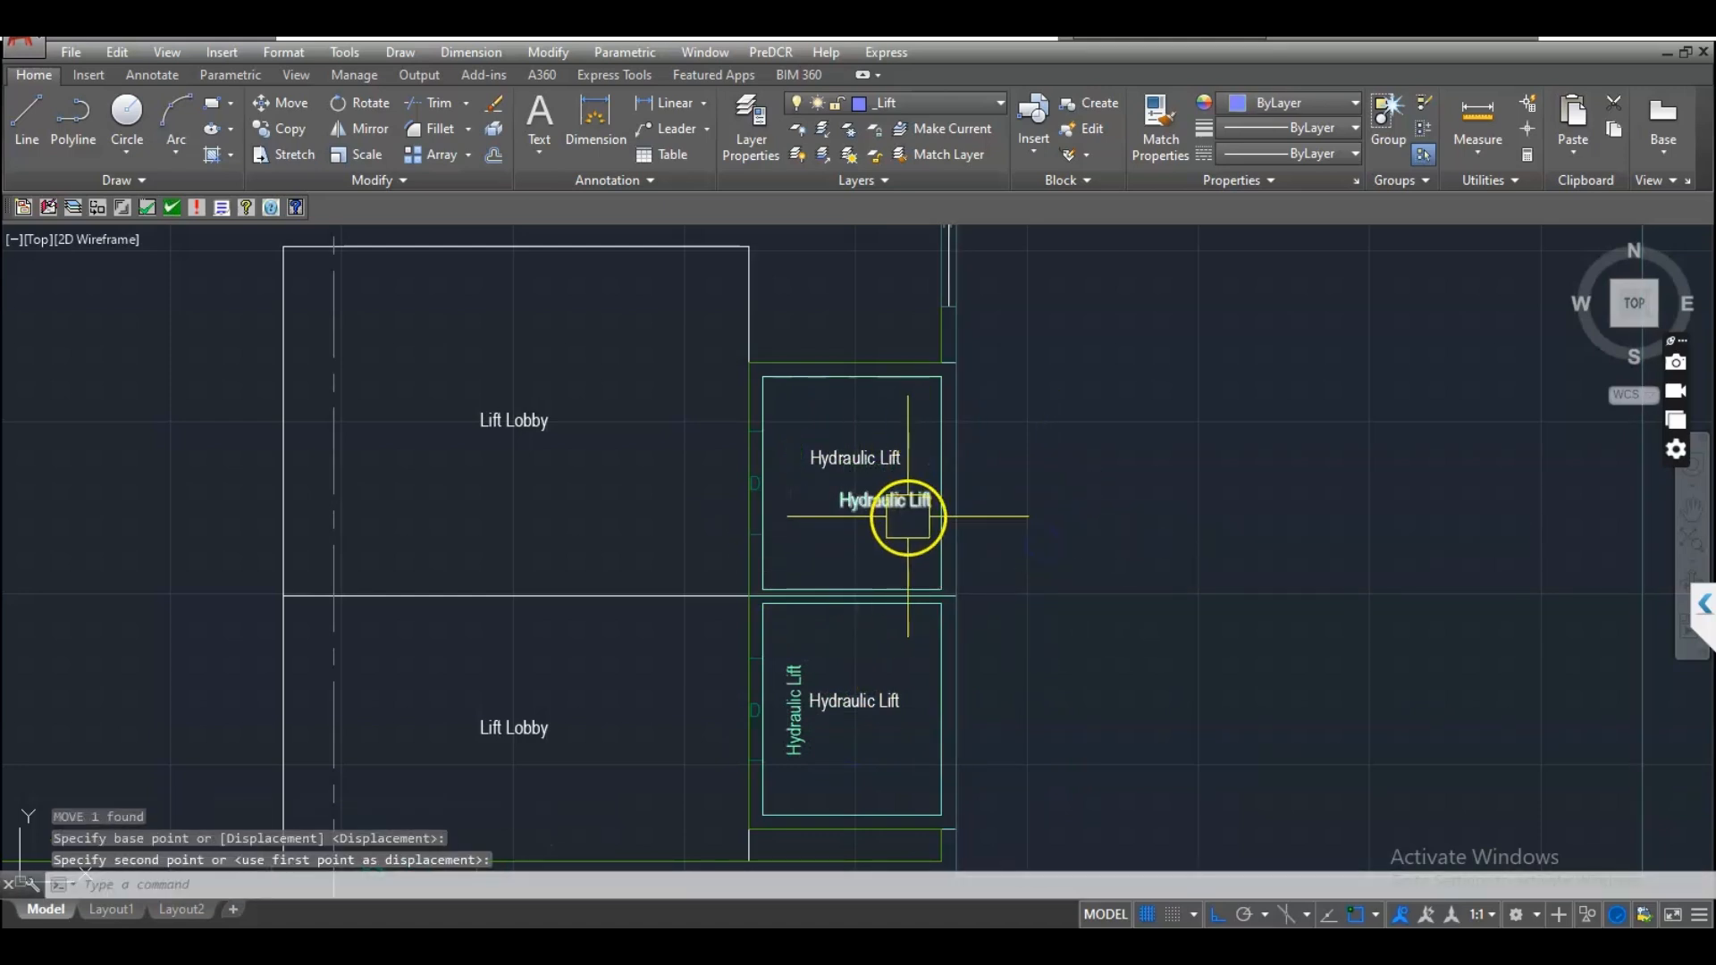
{"action": "scroll", "coordinate": [885, 480], "scroll_direction": "up", "scroll_amount": 2}
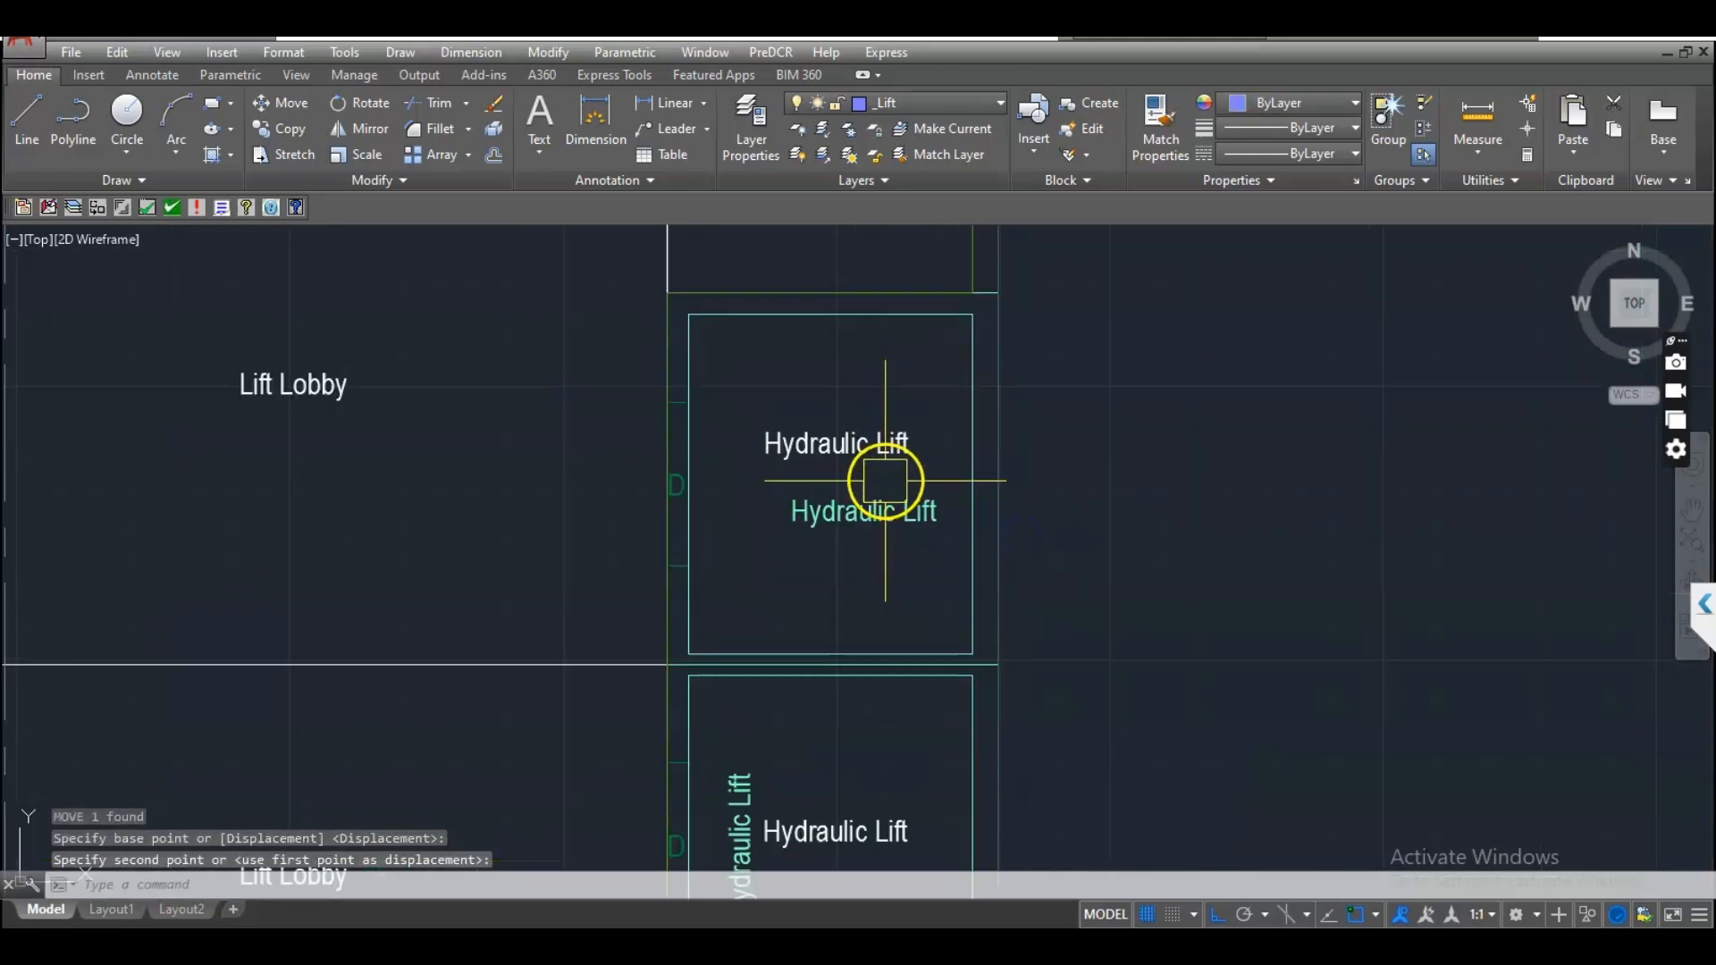
{"action": "left_click", "coordinate": [889, 483]}
{"action": "left_click", "coordinate": [971, 548]}
{"action": "middle_click_drag", "start_coordinate": [1111, 613], "coordinate": [1128, 616]}
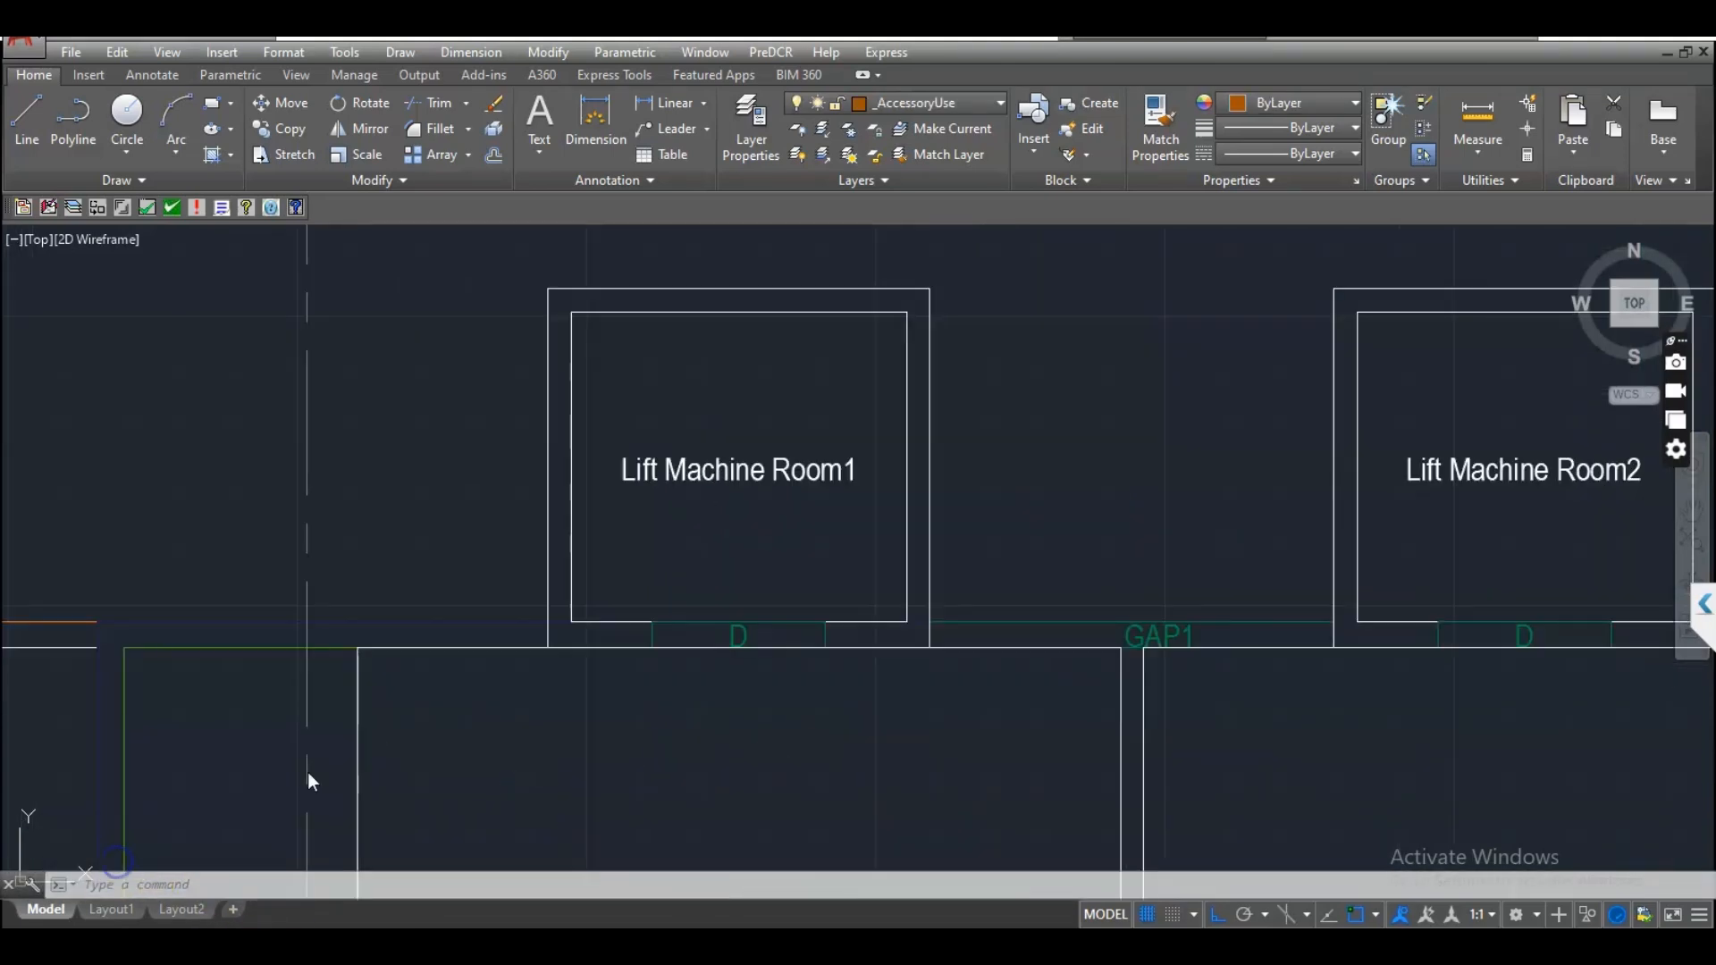
- Make _Lift the current layer and draw a rectangle over the inner outline of Lift Machine Room1 in the plan
{"action": "left_click", "coordinate": [833, 488]}
{"action": "middle_click_drag", "start_coordinate": [1014, 494], "coordinate": [1011, 503]}
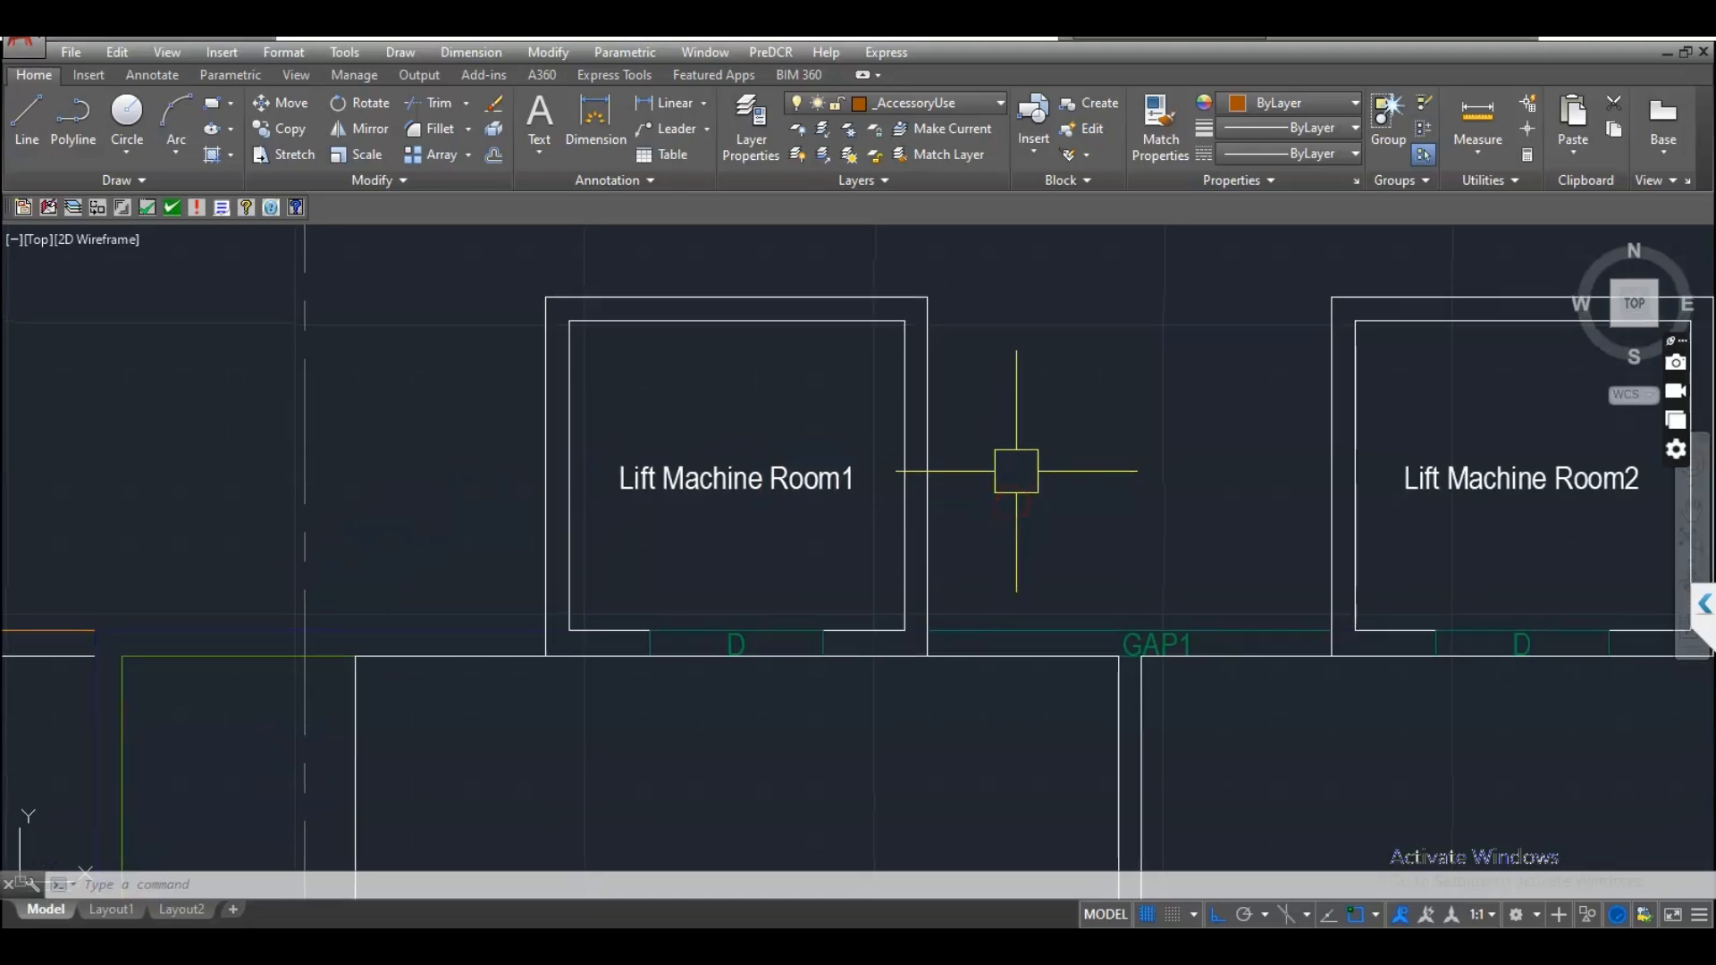
{"action": "left_click", "coordinate": [995, 101]}
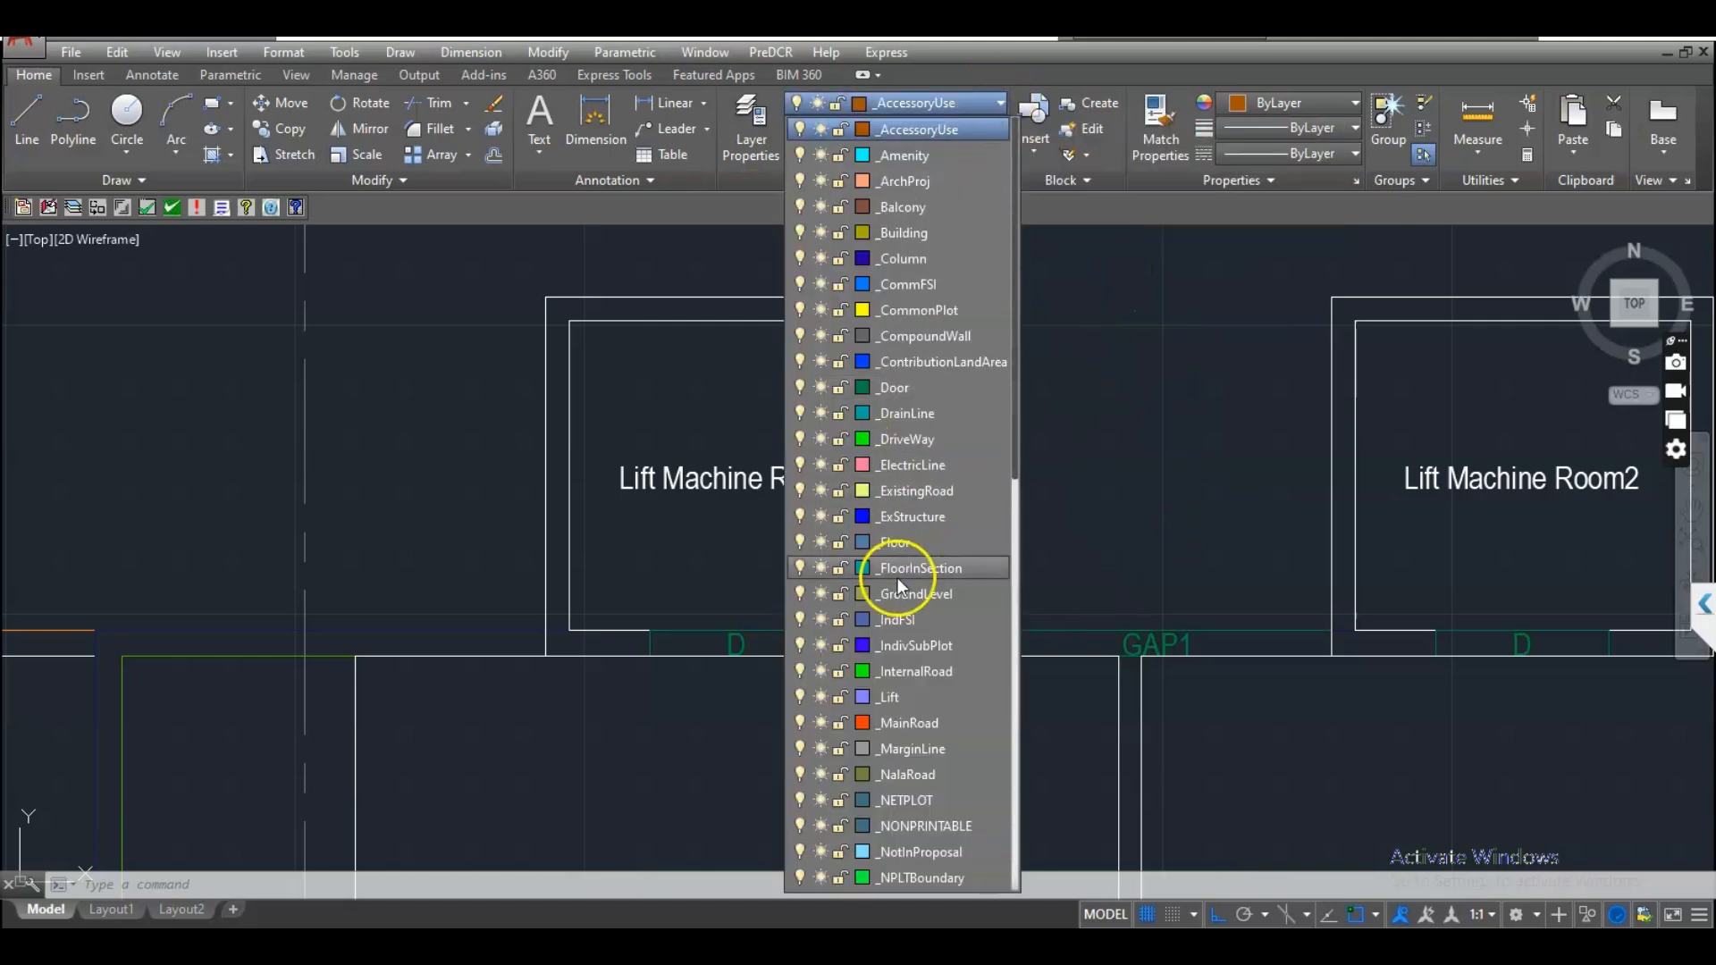
{"action": "left_click", "coordinate": [884, 698]}
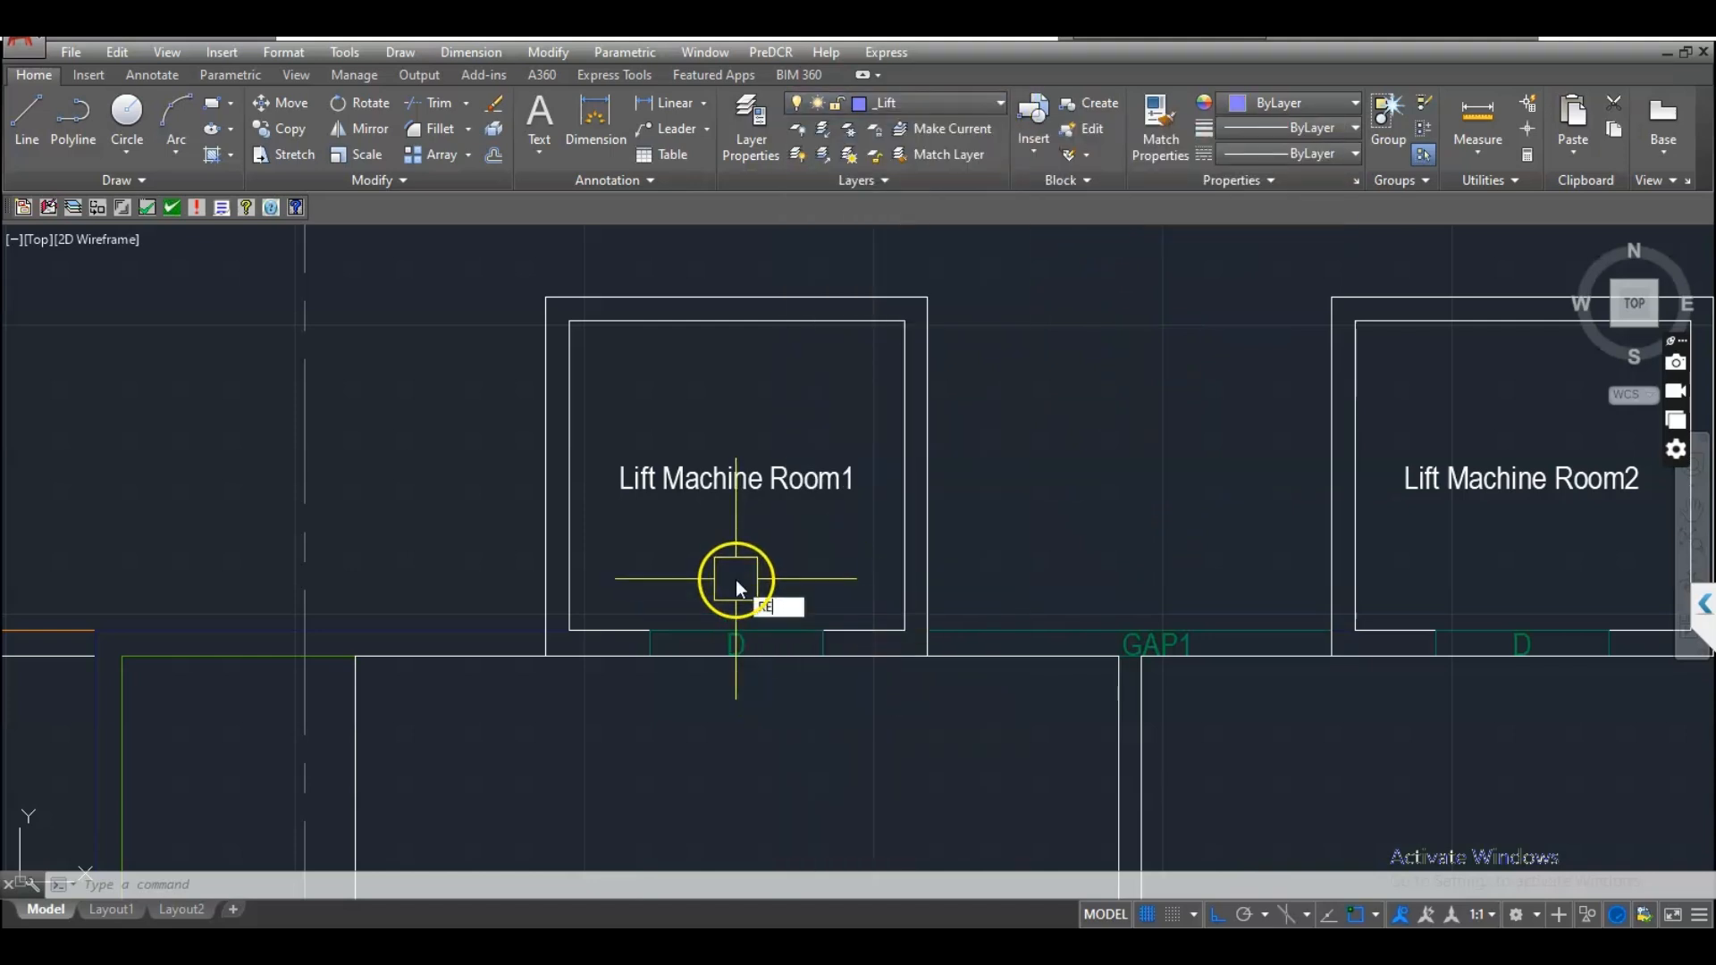
{"action": "type", "text": "REC"}
{"action": "key", "text": "Return"}
{"action": "left_click", "coordinate": [568, 631]}
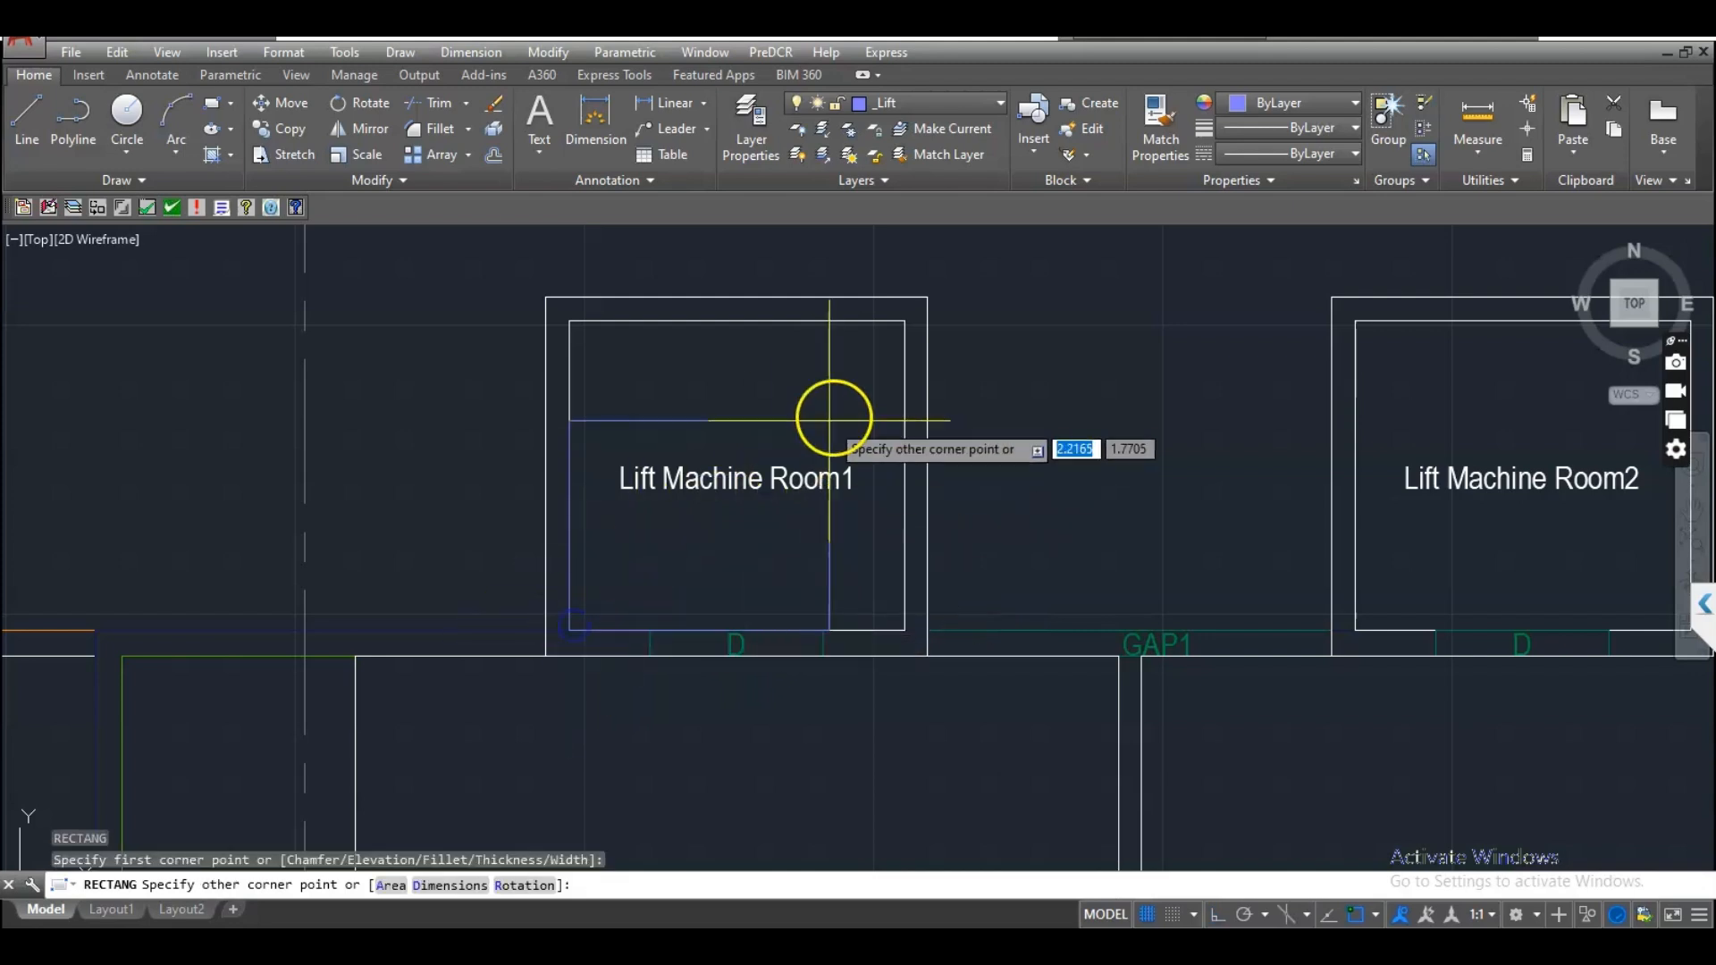
{"action": "left_click", "coordinate": [904, 321]}
{"action": "left_click", "coordinate": [905, 337]}
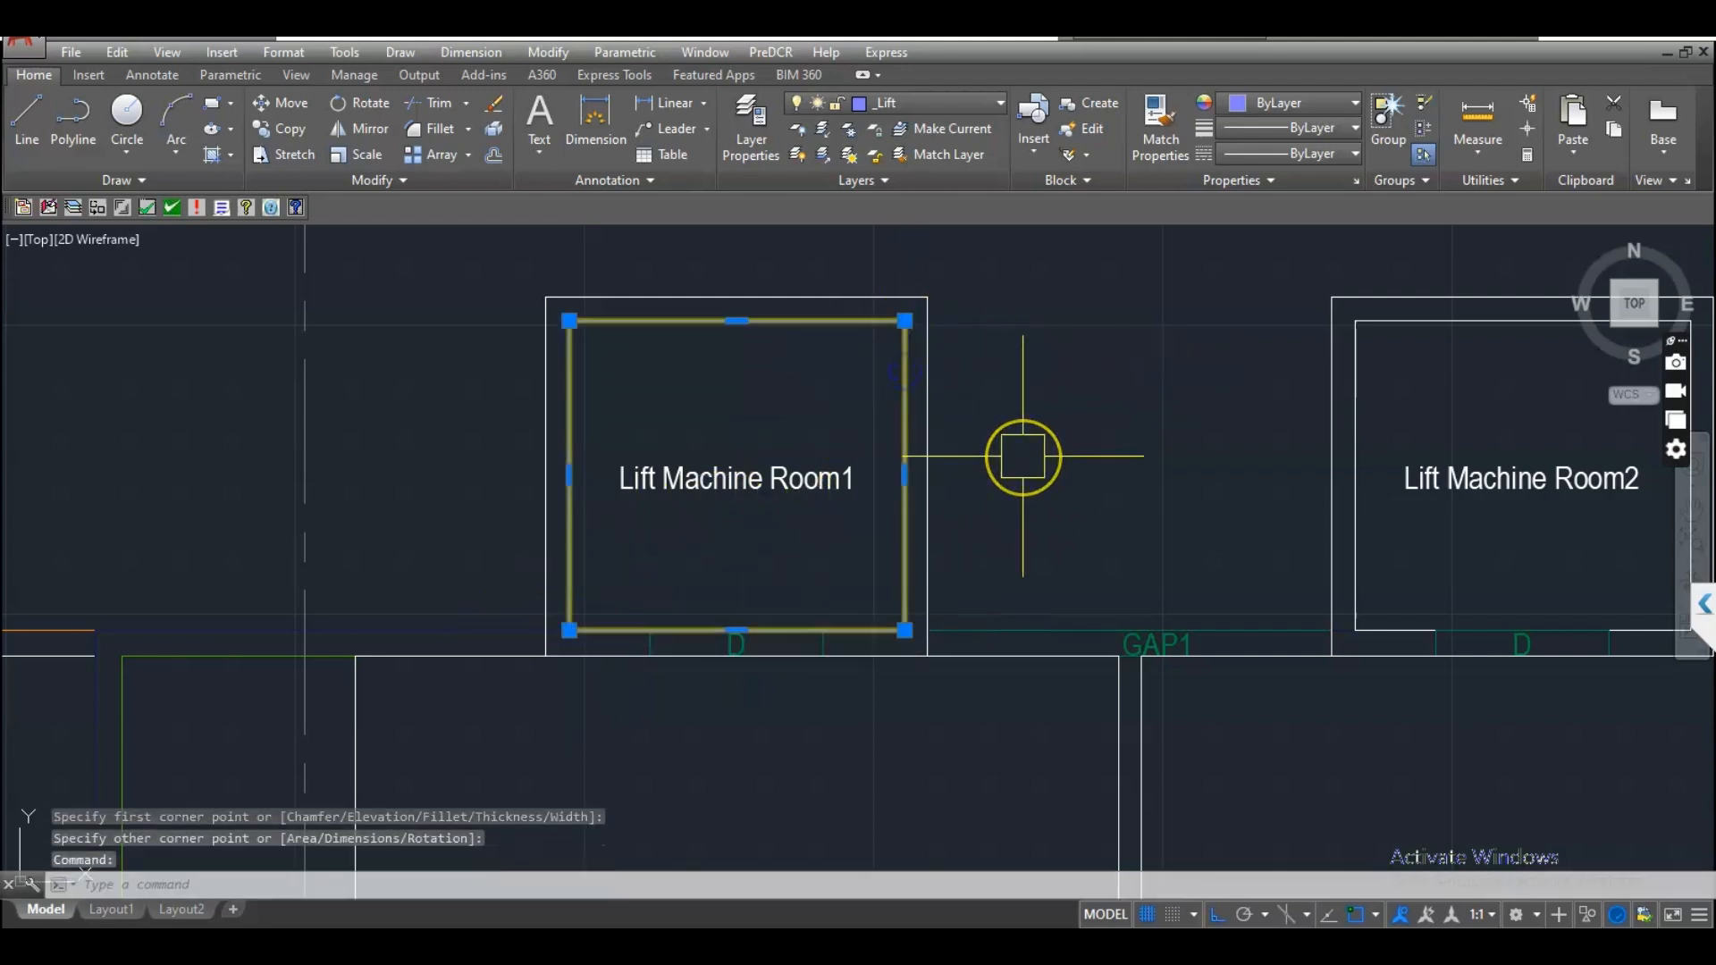
{"action": "key", "text": "Escape"}
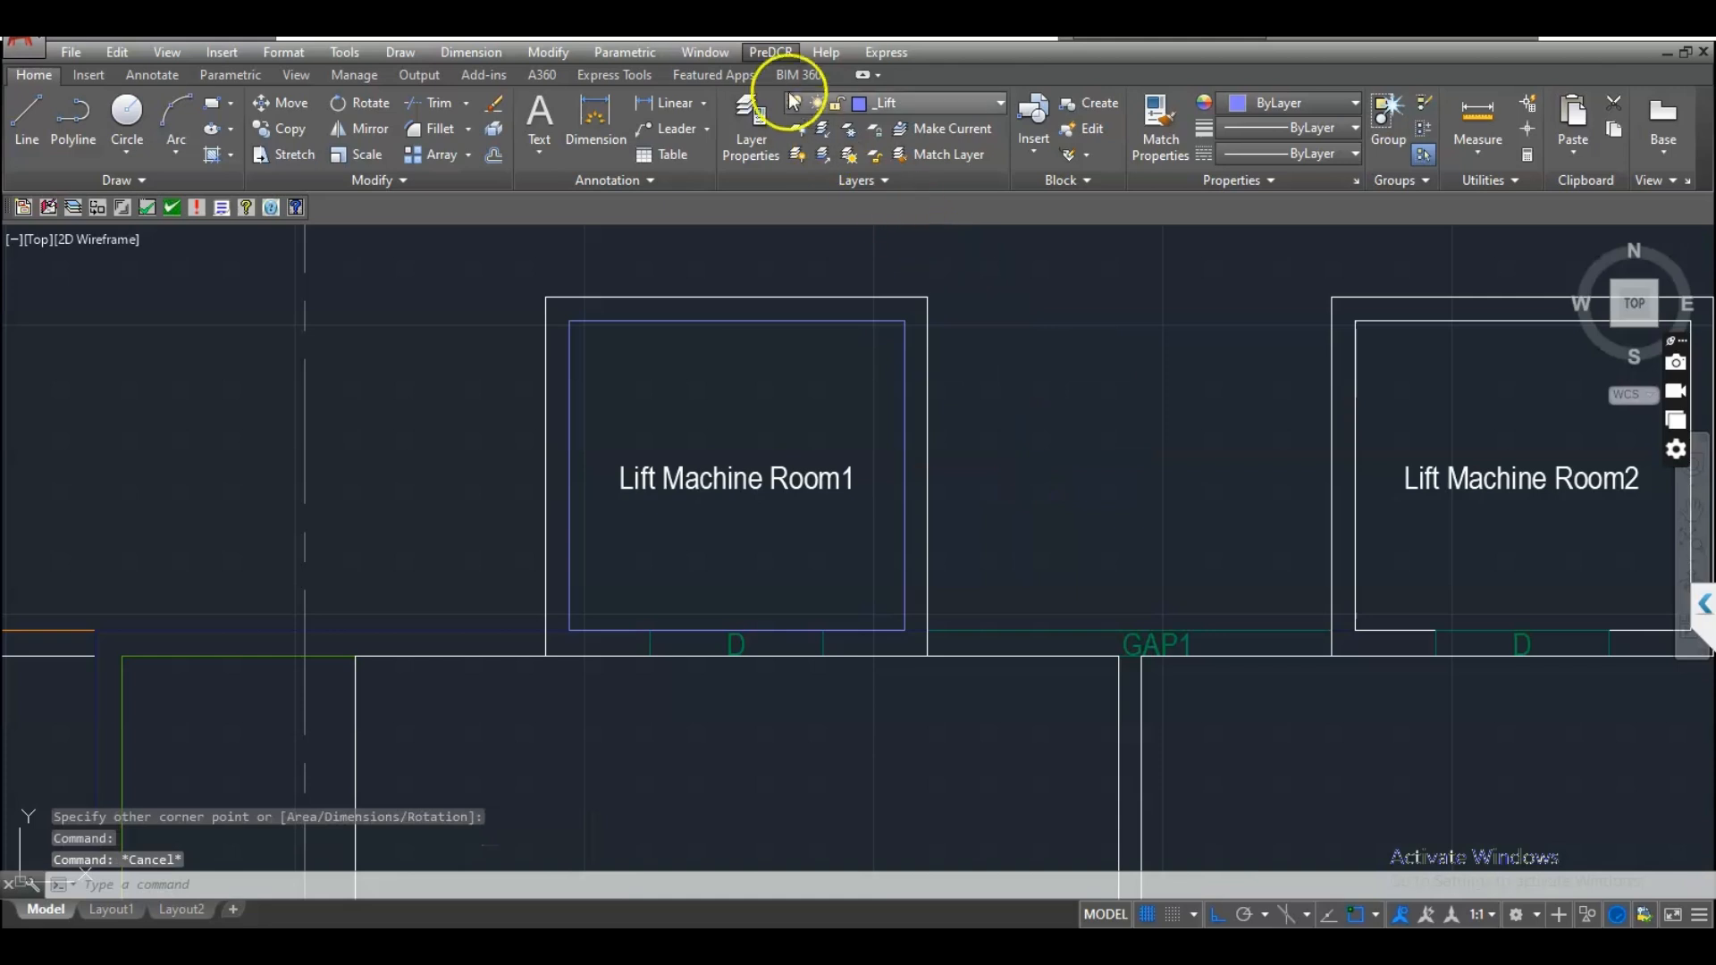
- Mark the new Lift Machine Room1 rectangle in the plan as Lift Machine Room with PreDCR
{"action": "left_click", "coordinate": [785, 53]}
{"action": "mouse_move", "coordinate": [788, 81]}
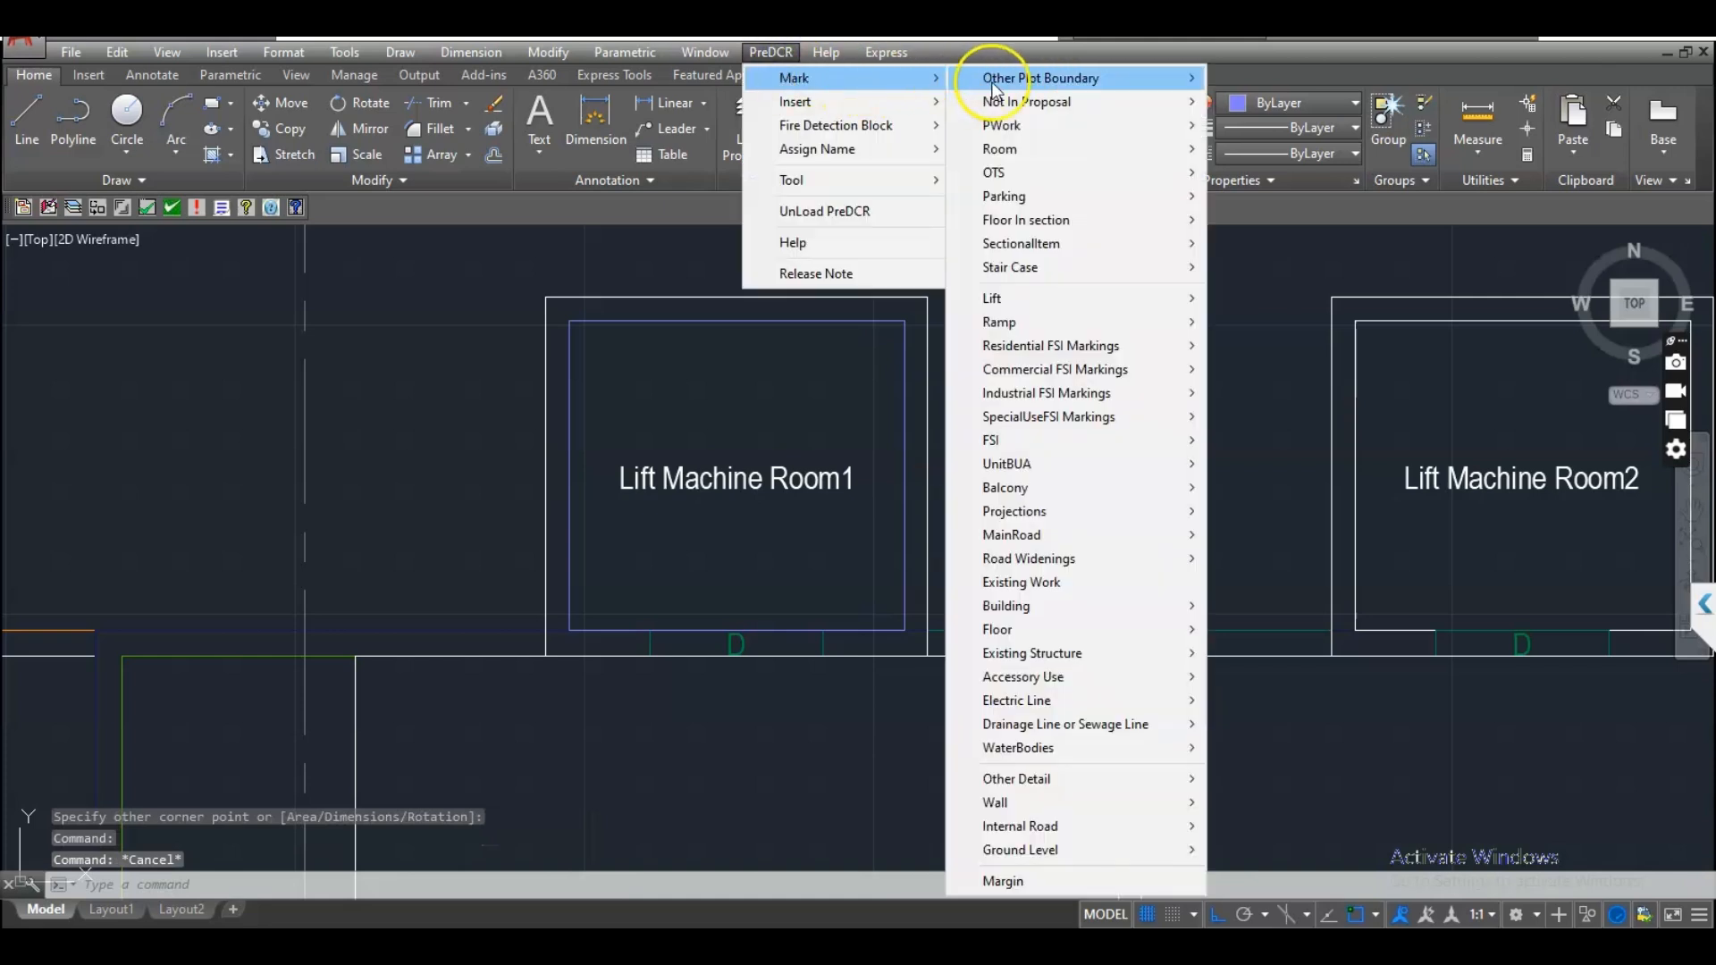
{"action": "mouse_move", "coordinate": [1097, 302]}
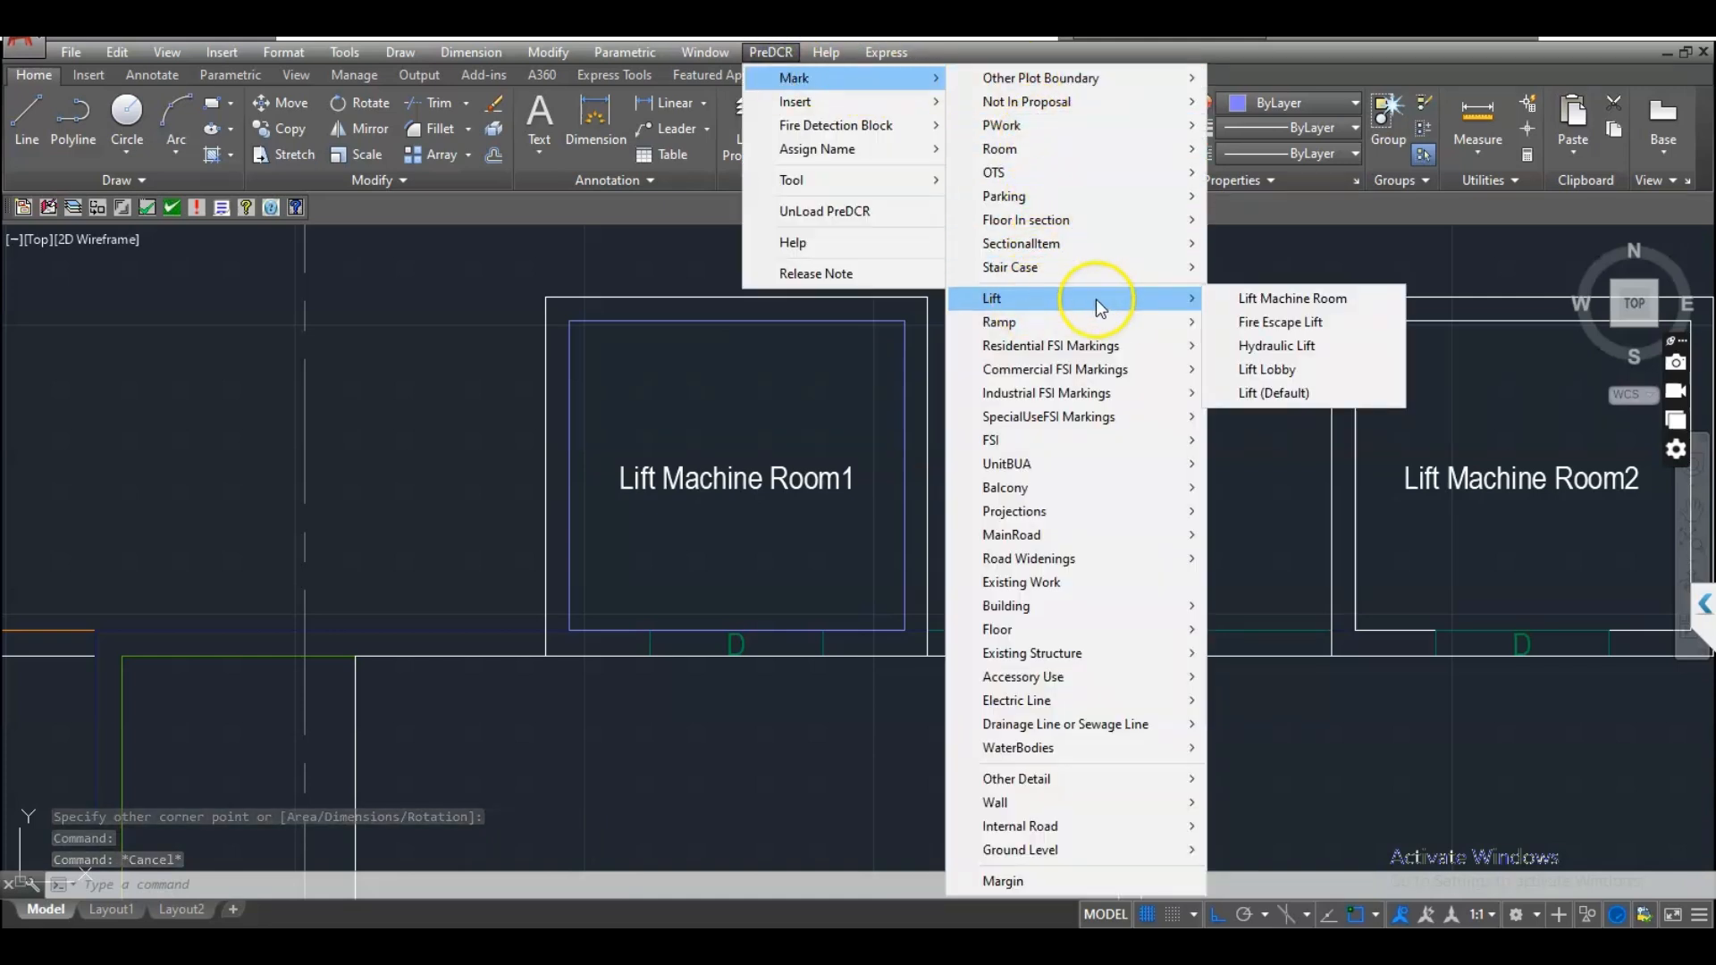
{"action": "left_click", "coordinate": [1263, 298]}
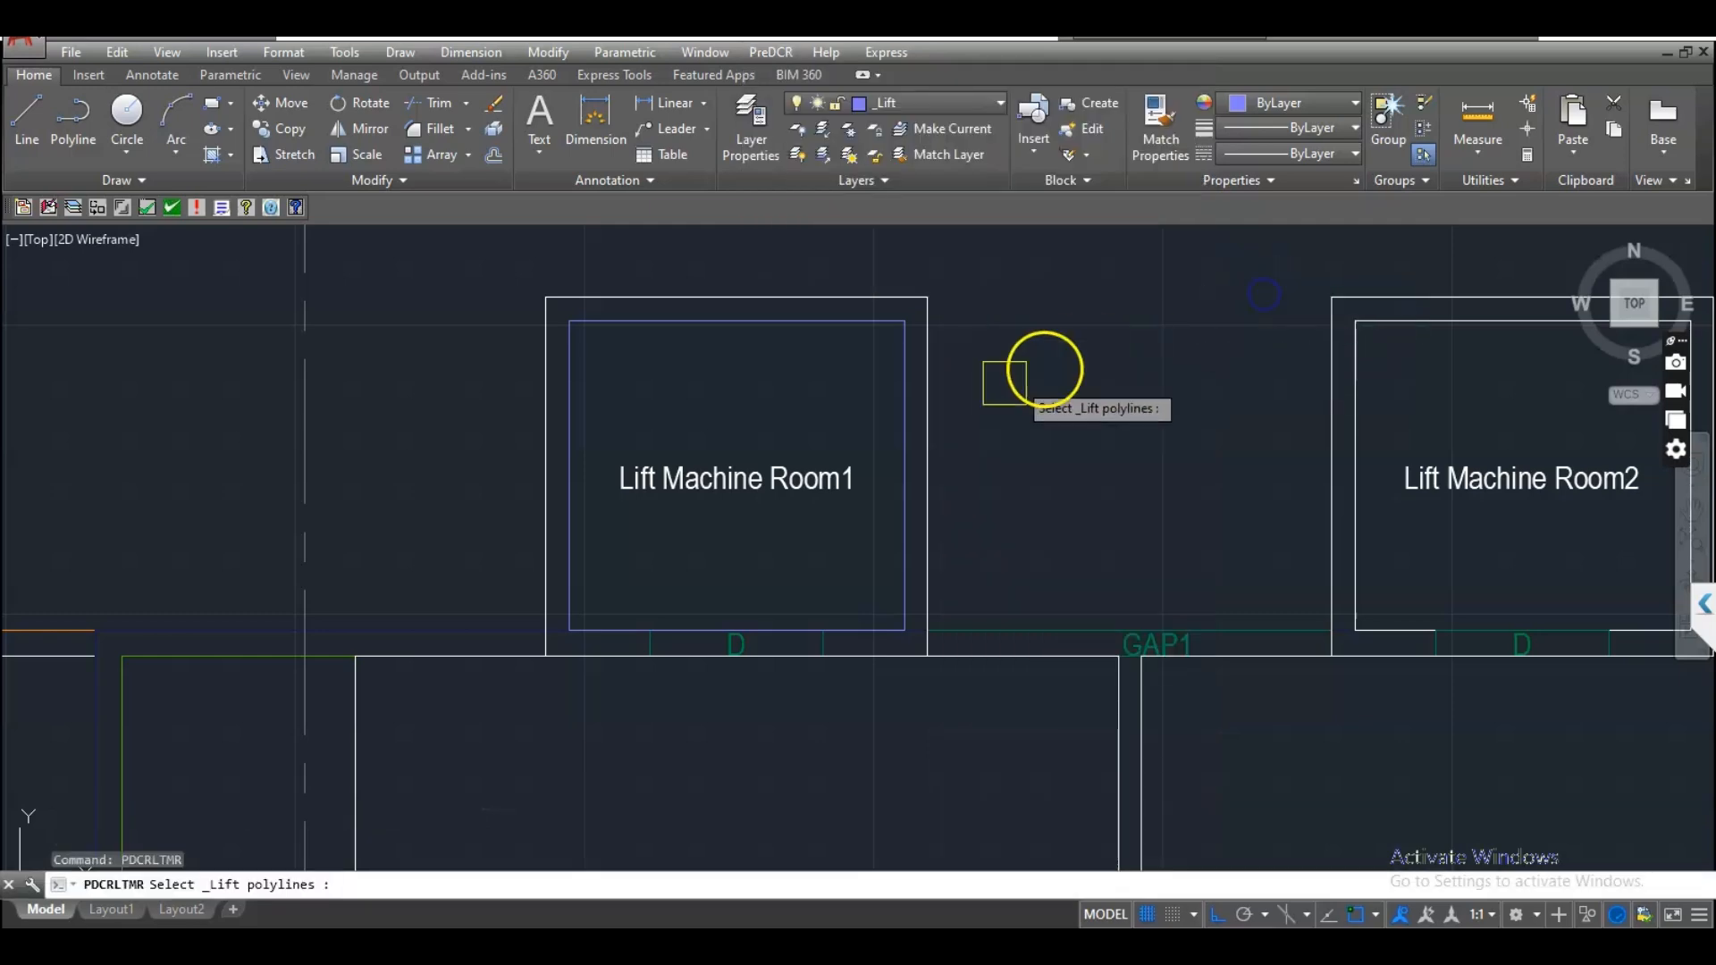
{"action": "left_click", "coordinate": [895, 386]}
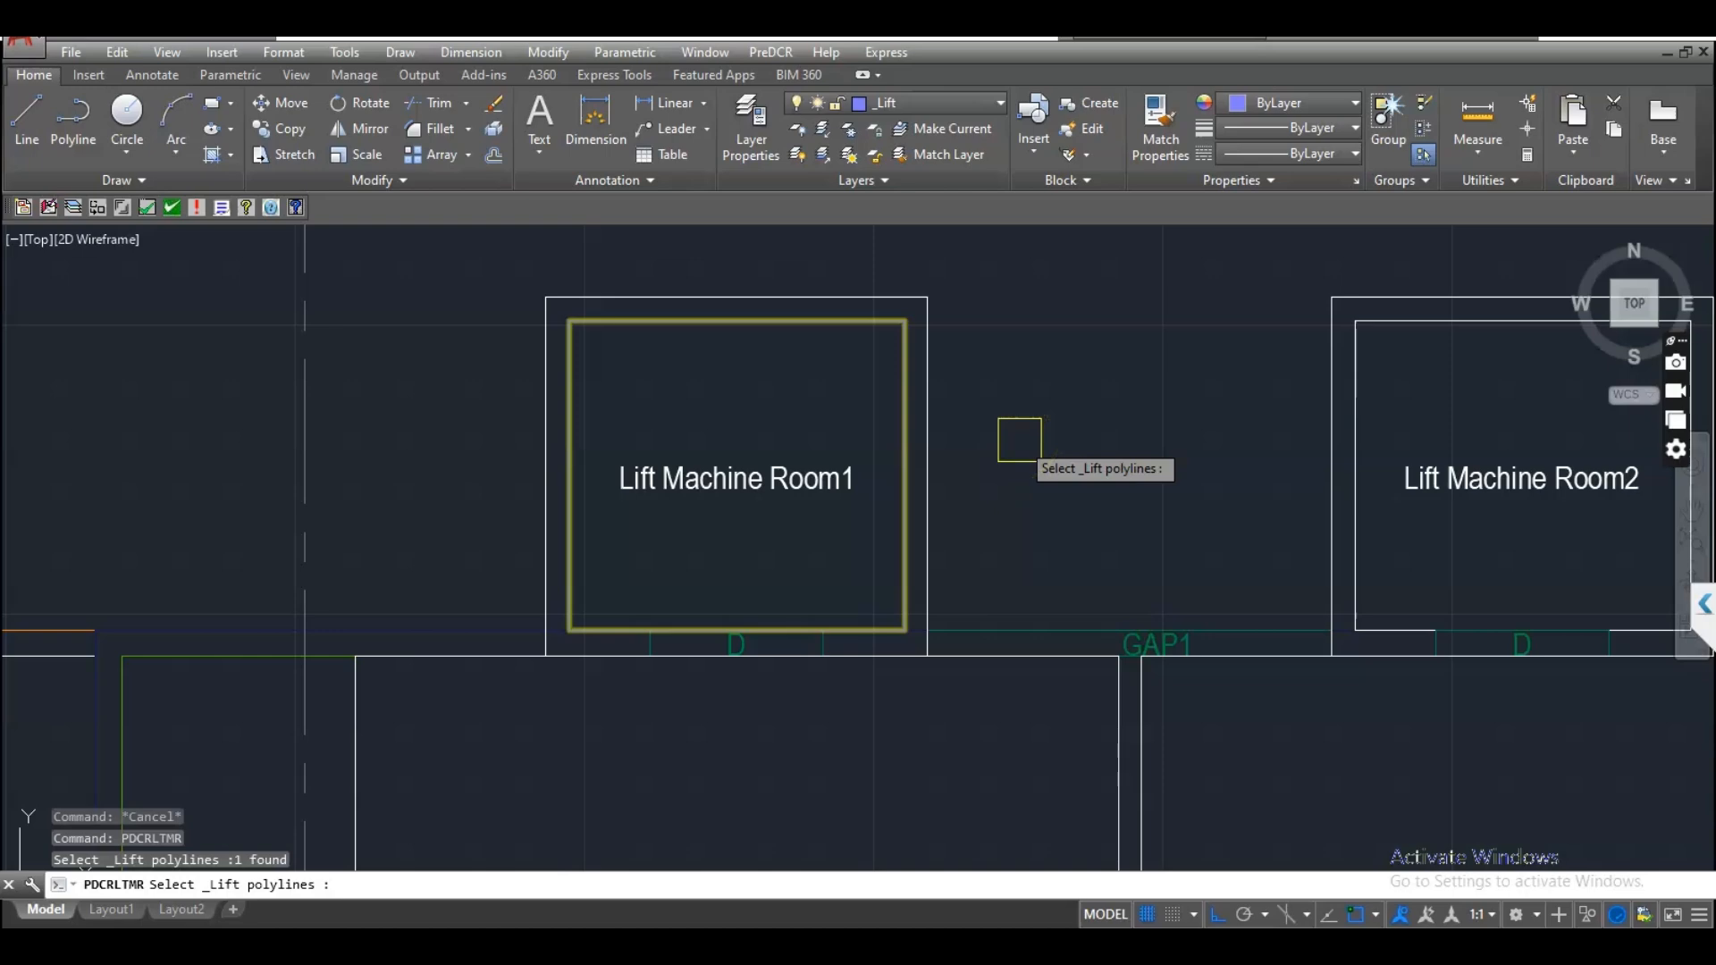
{"action": "key", "text": "Return"}
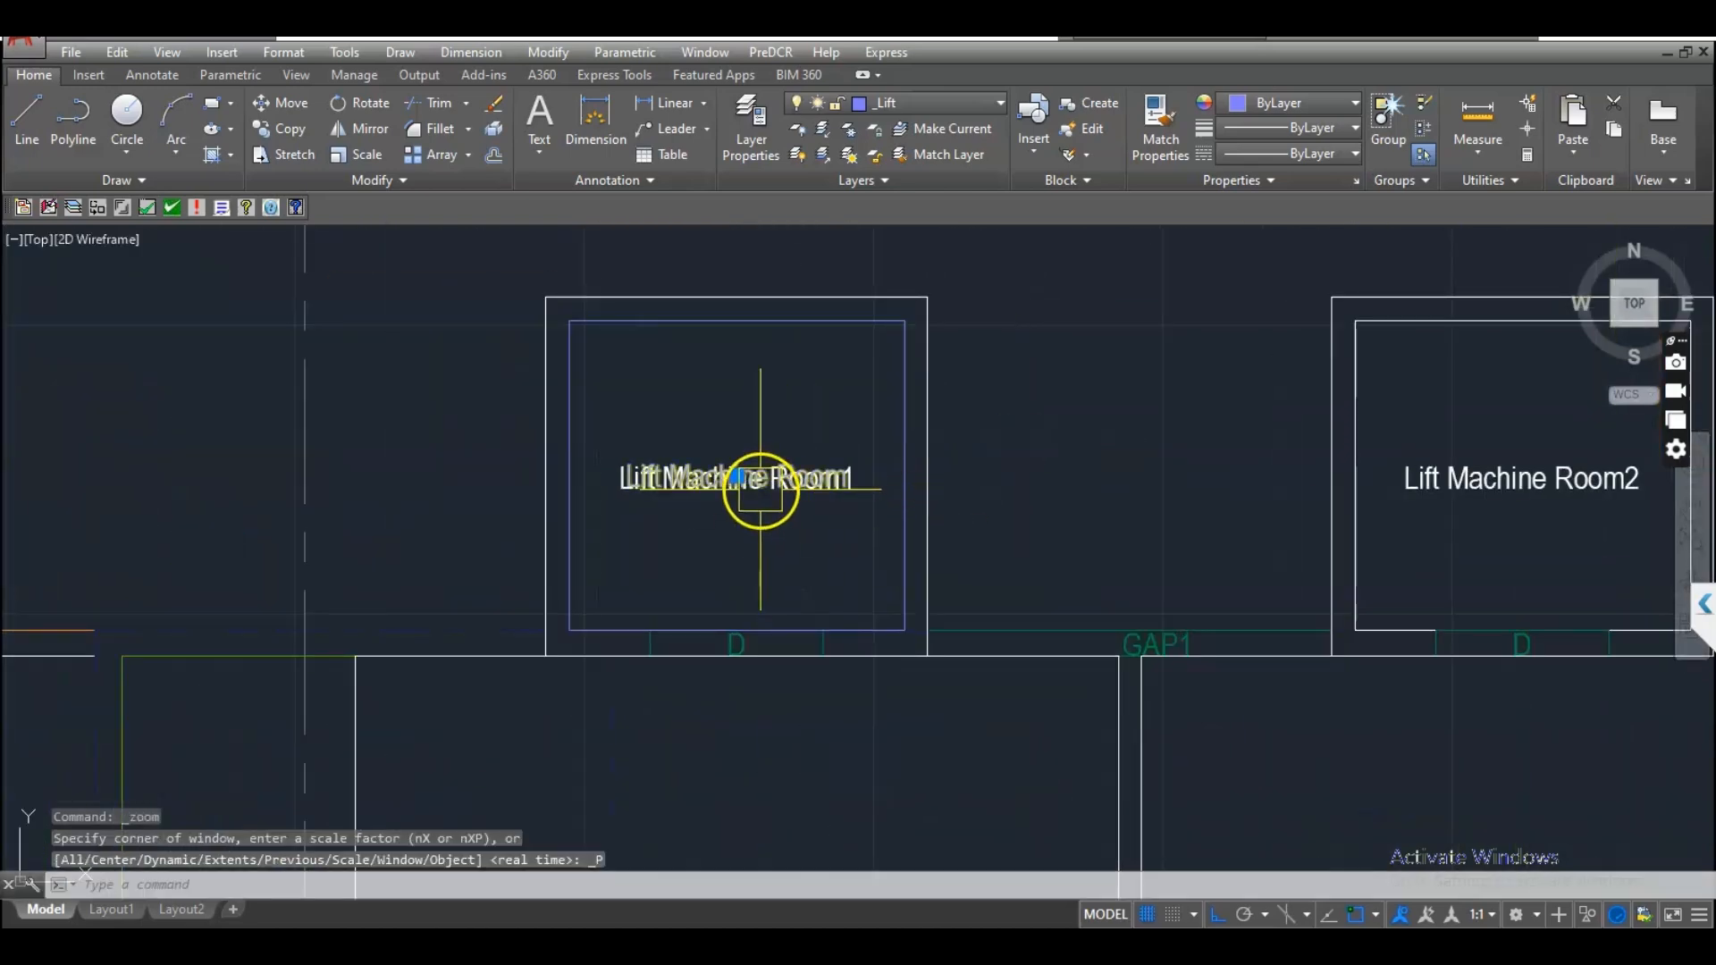
- Move the new Lift Machine Room text upward so it sits just above the white Lift Machine Room1 label
{"action": "type", "text": "m"}
{"action": "key", "text": "Return"}
{"action": "left_click", "coordinate": [775, 529]}
{"action": "left_click", "coordinate": [781, 504]}
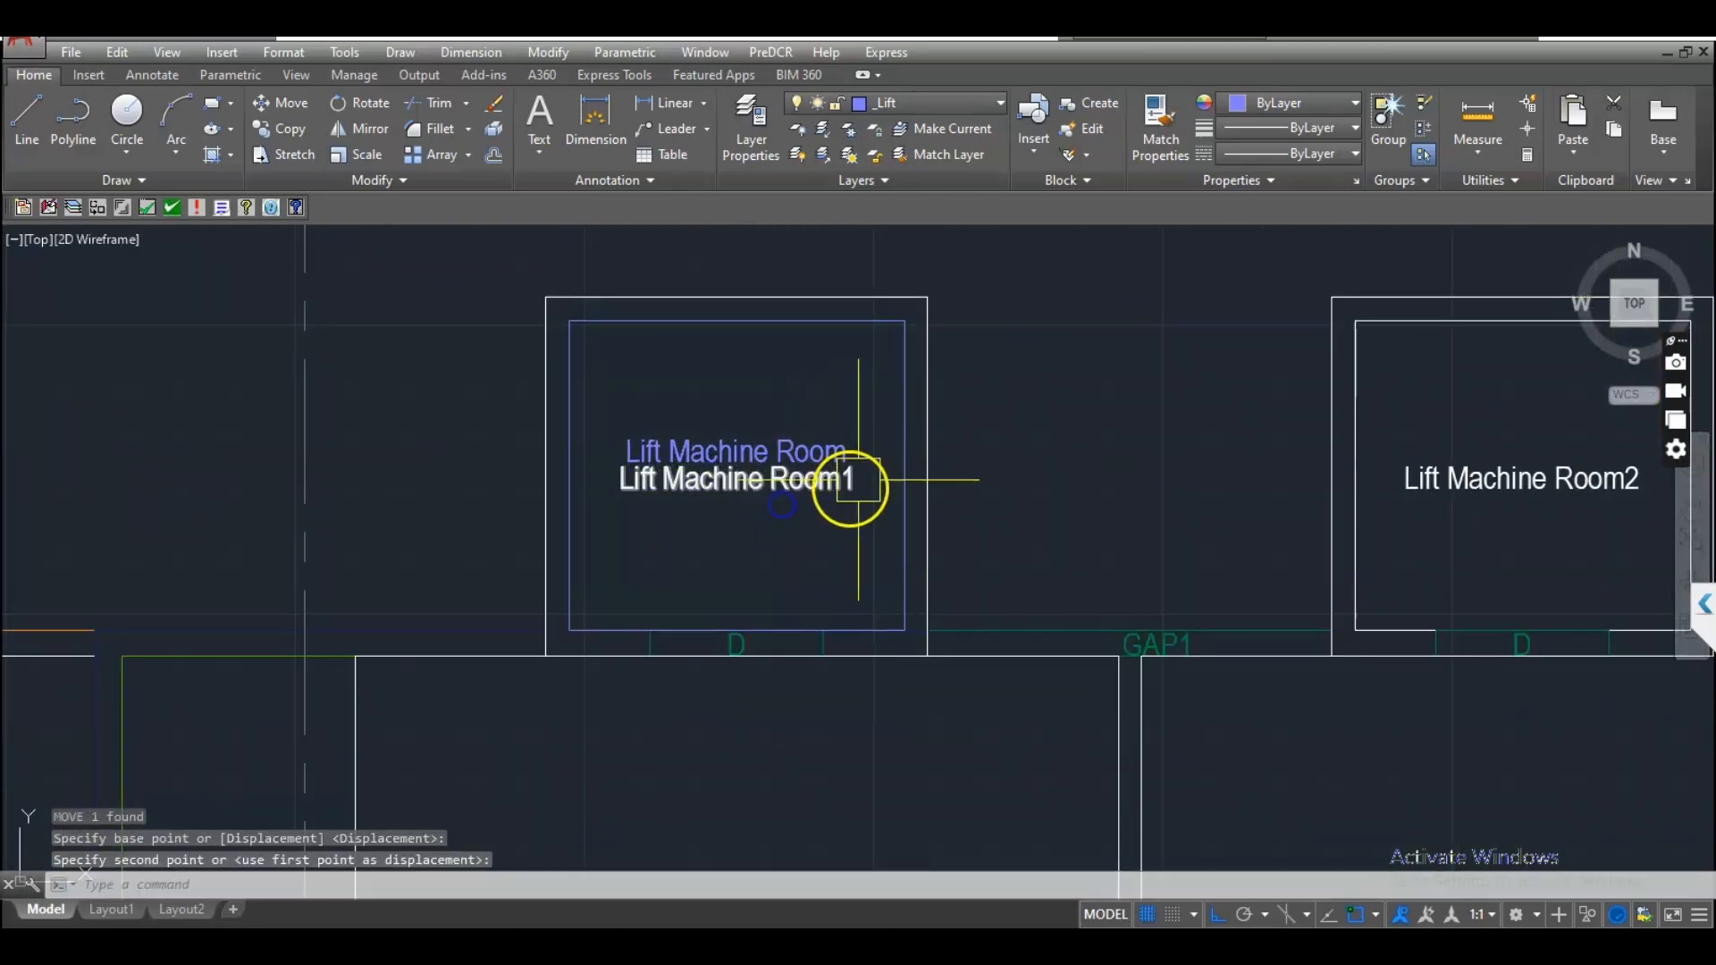
- Mark the Lift Machine Room1 outline in the building section as Lift Machine Room with PreDCR, and select that outline to check it
{"action": "scroll", "coordinate": [873, 474], "scroll_direction": "down", "scroll_amount": 2}
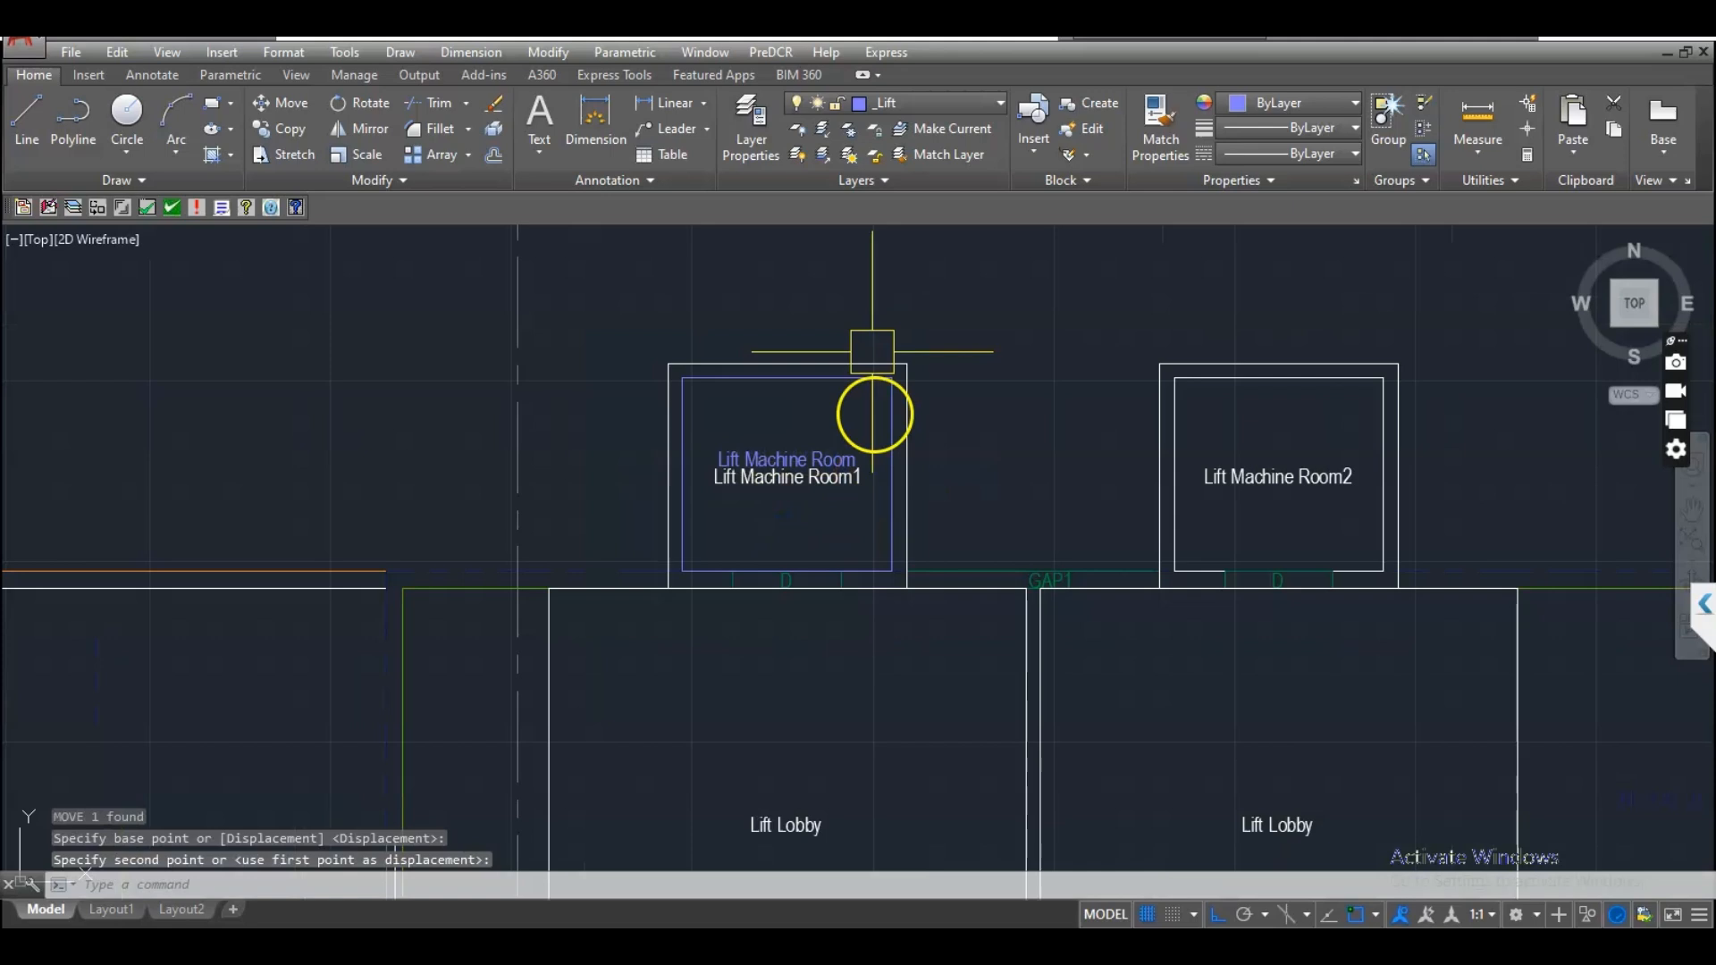
{"action": "left_click", "coordinate": [773, 52]}
{"action": "mouse_move", "coordinate": [783, 77]}
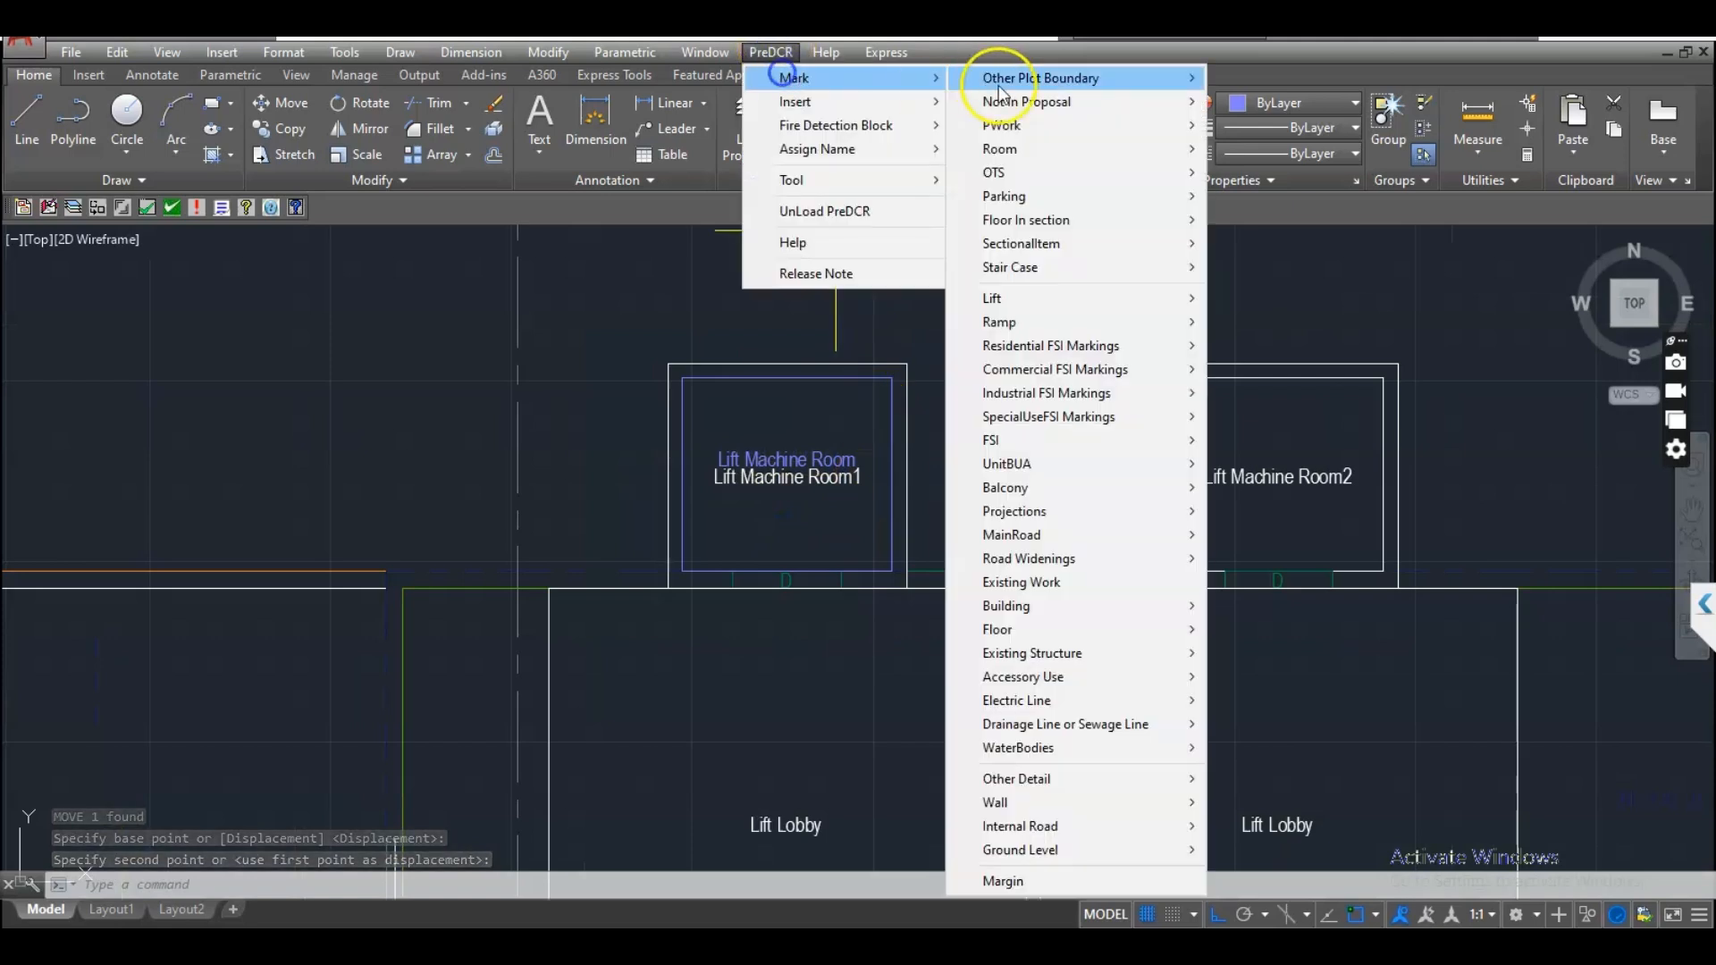
{"action": "mouse_move", "coordinate": [992, 298]}
{"action": "left_click", "coordinate": [1270, 296]}
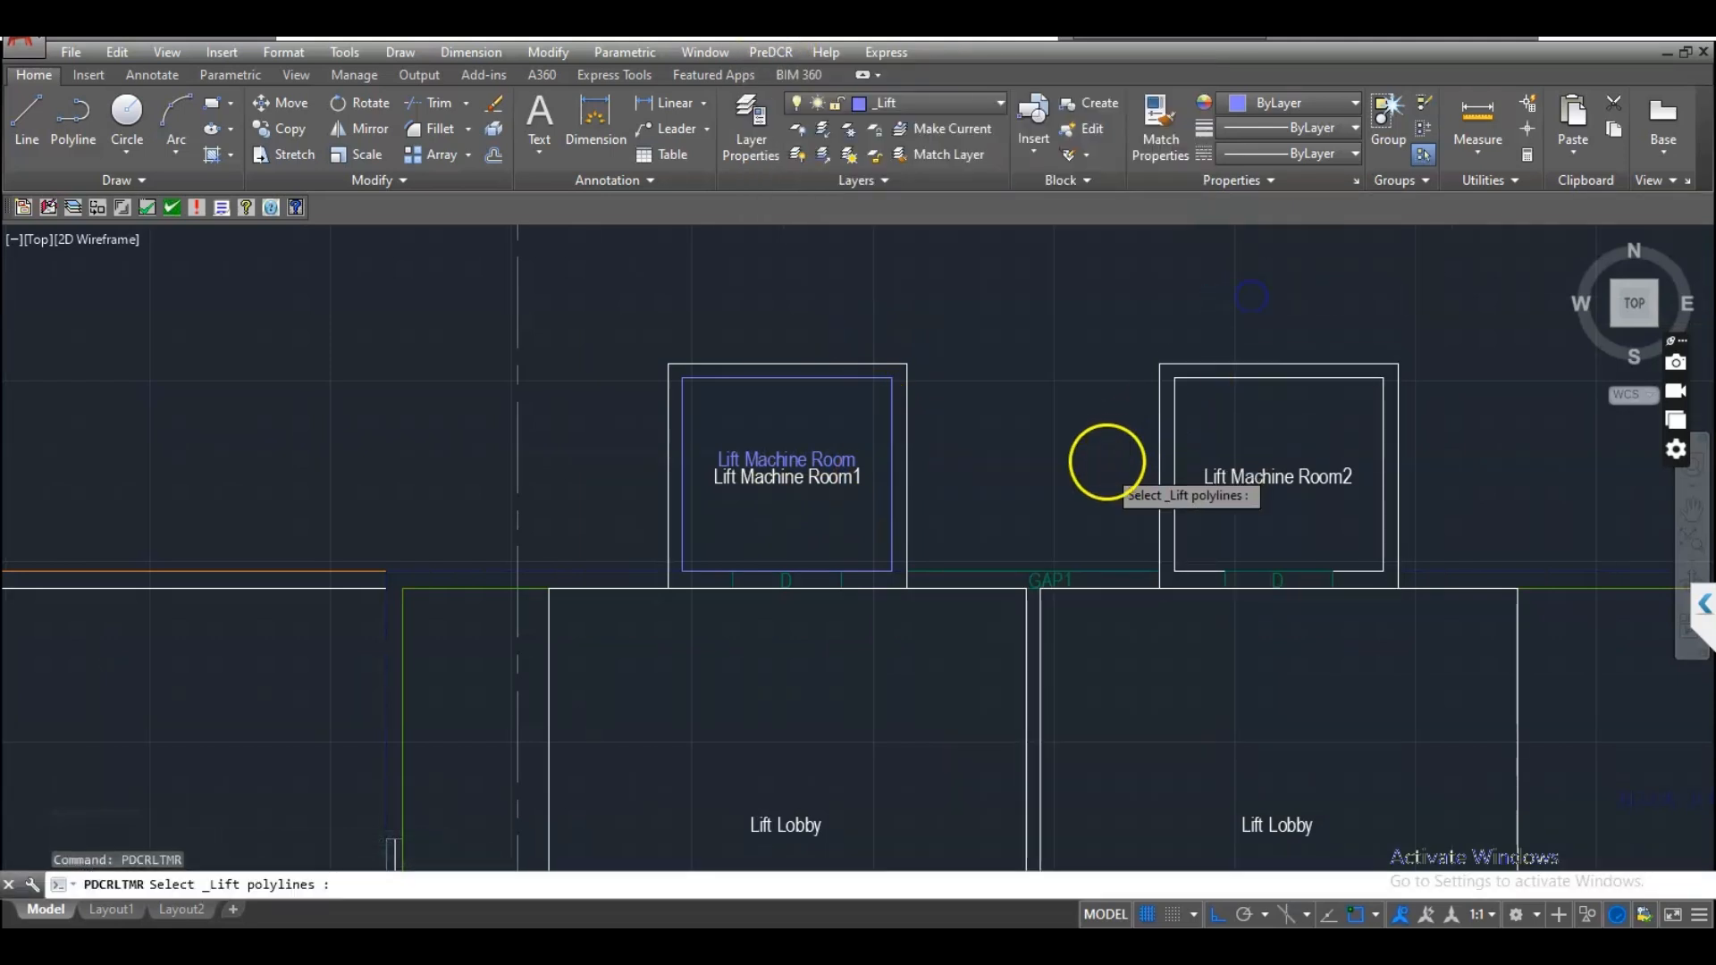
{"action": "scroll", "coordinate": [1103, 459], "scroll_direction": "down", "scroll_amount": 8}
{"action": "scroll", "coordinate": [957, 463], "scroll_direction": "down", "scroll_amount": 3}
{"action": "scroll", "coordinate": [751, 381], "scroll_direction": "up", "scroll_amount": 8}
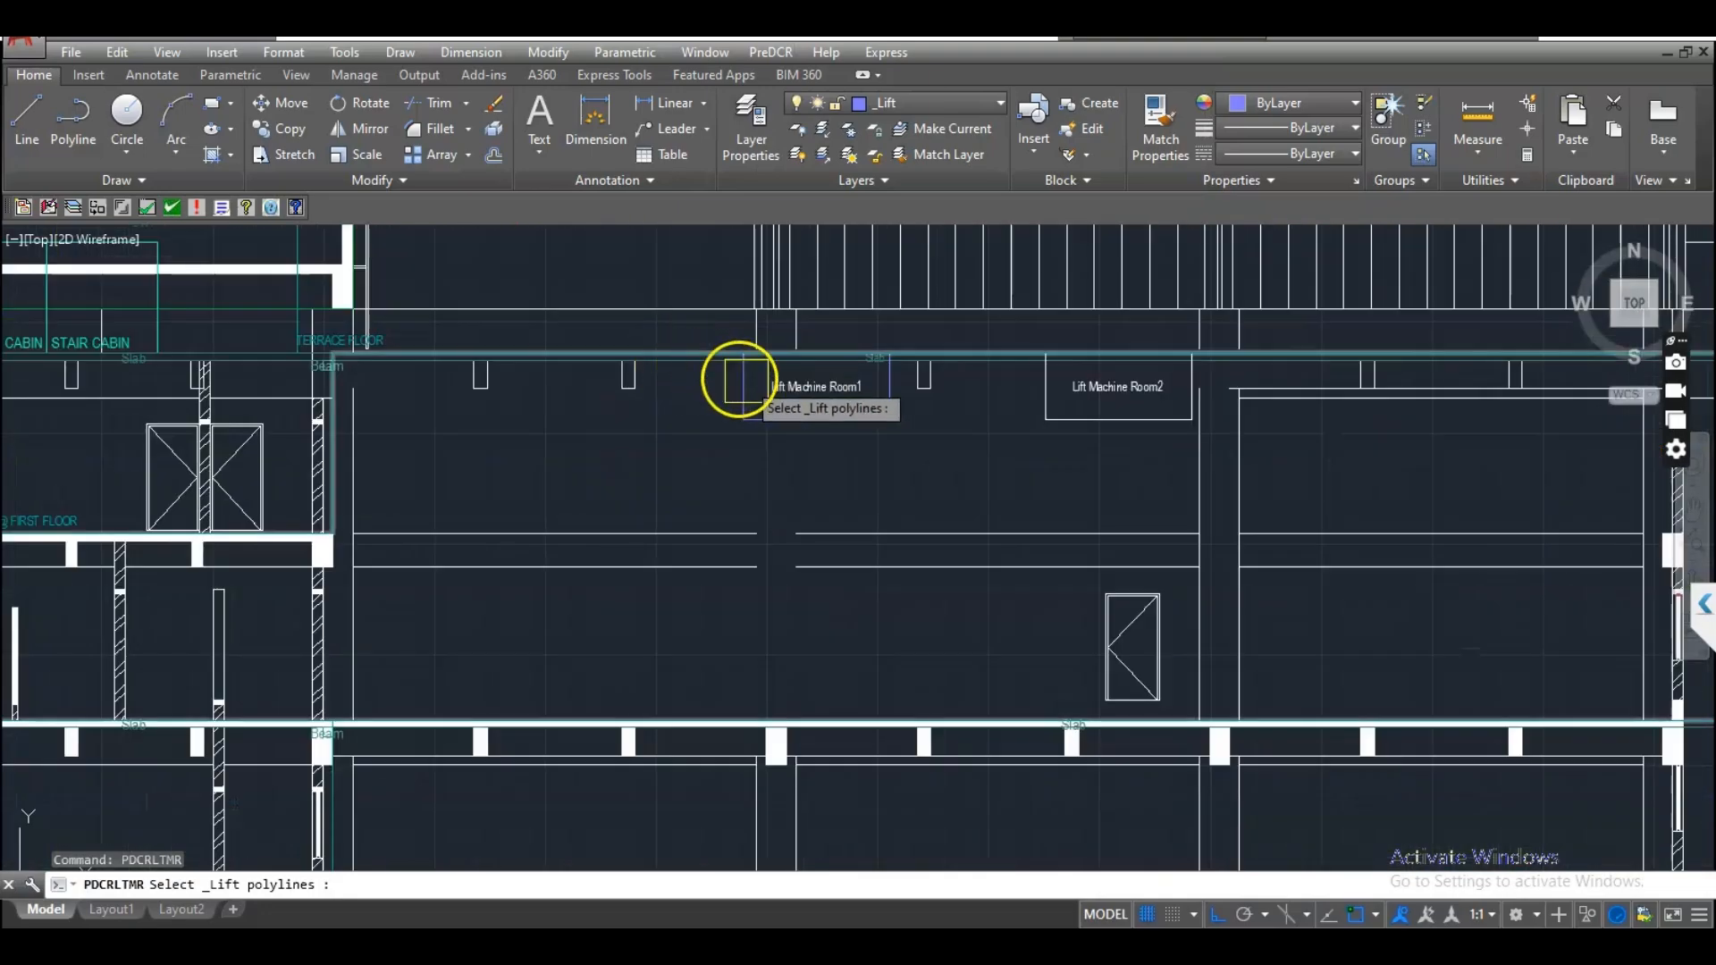
{"action": "left_click", "coordinate": [770, 424]}
{"action": "key", "text": "Return"}
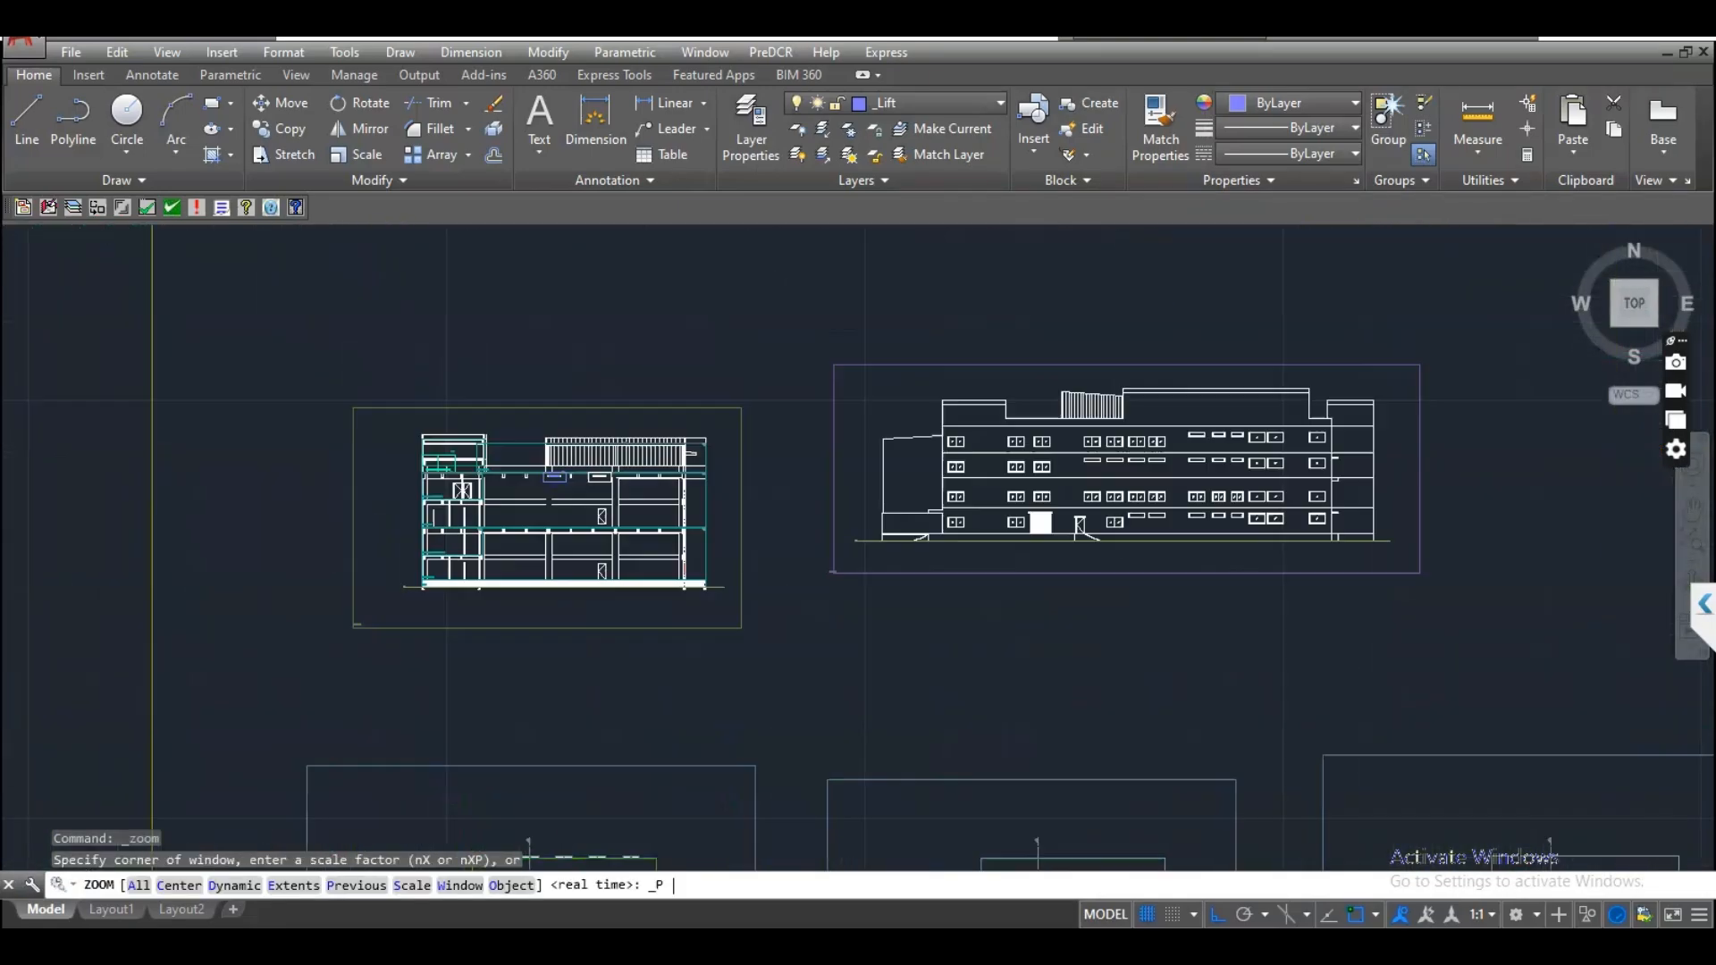
{"action": "scroll", "coordinate": [783, 421], "scroll_direction": "up", "scroll_amount": 6}
{"action": "left_click", "coordinate": [850, 475]}
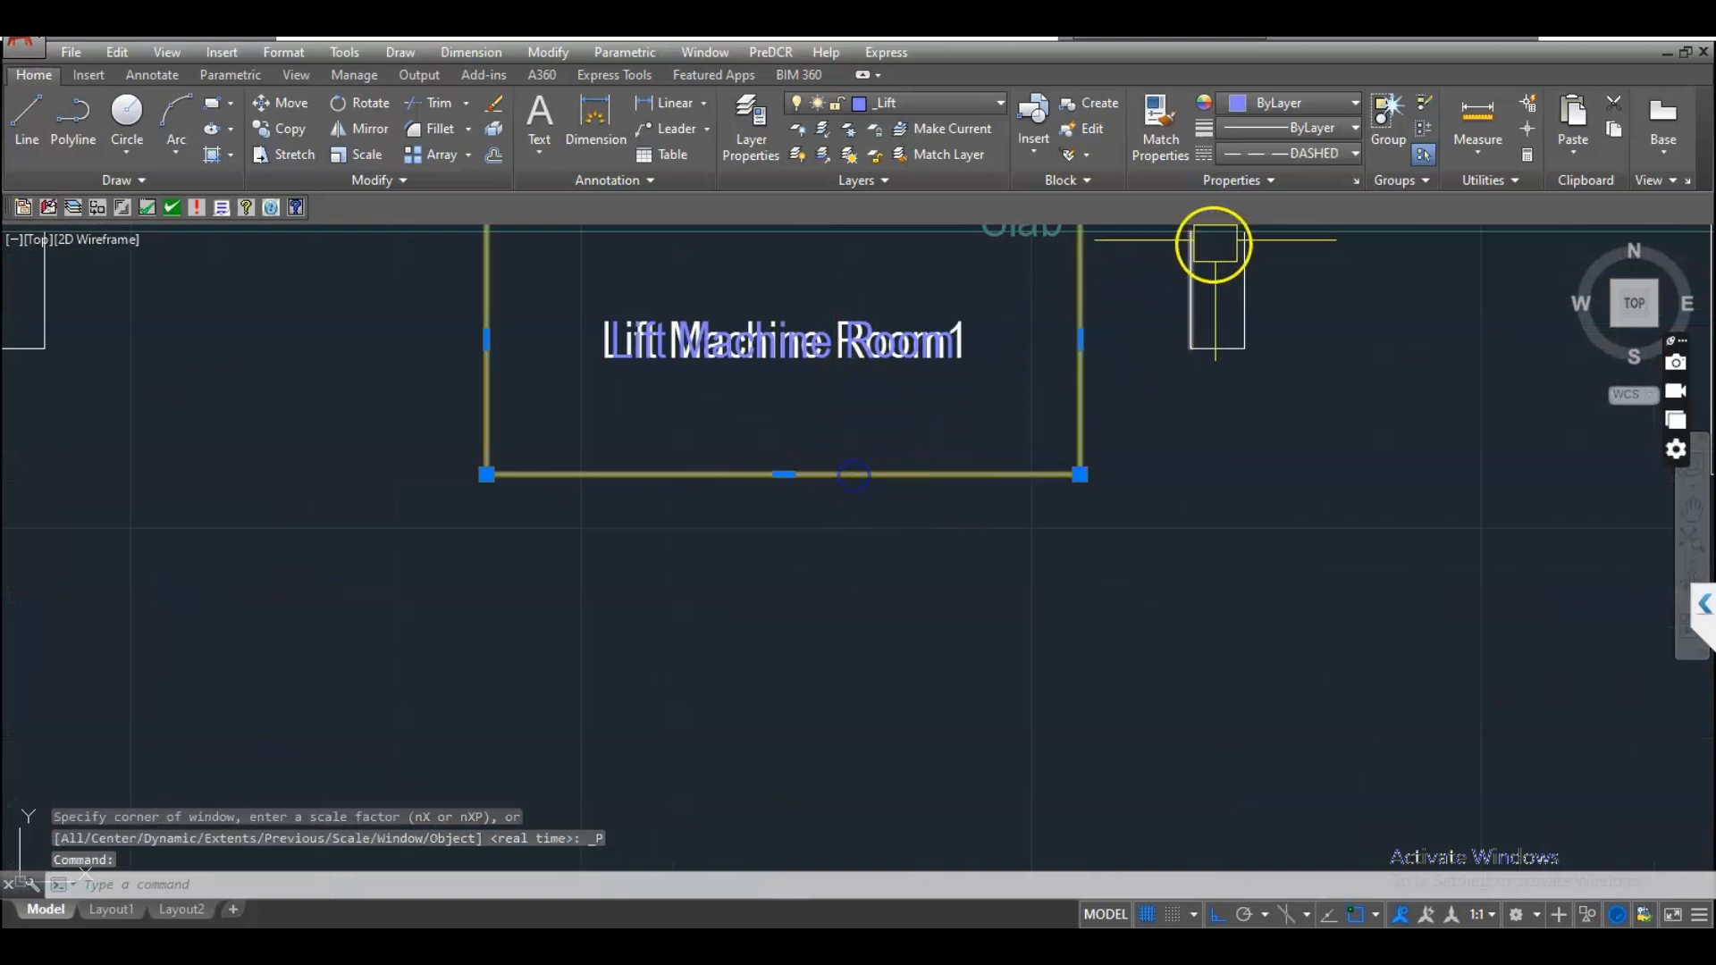